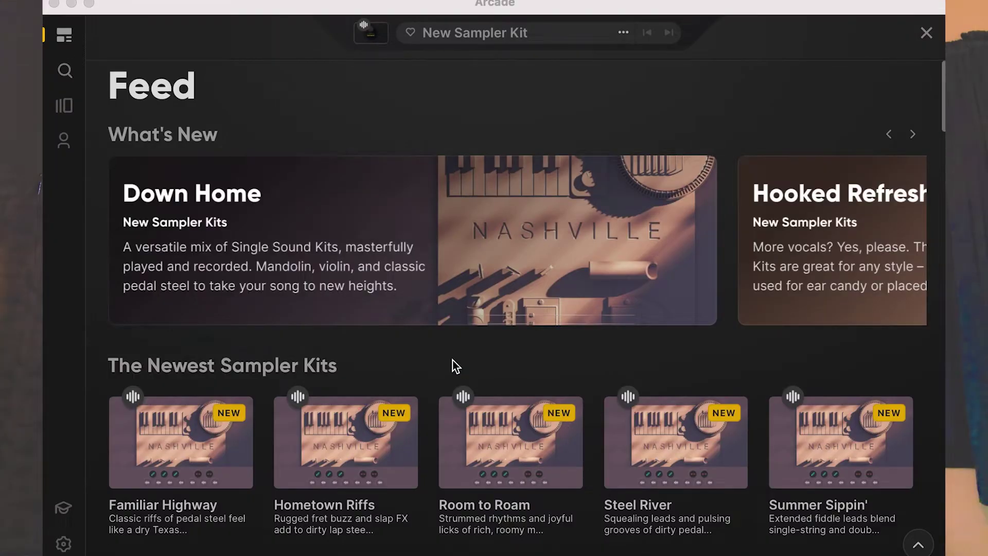
# Load the Longing Erhu Harmony Kit from Output Arcade's Your Stuff
pyautogui.scroll(-15, 456, 366)
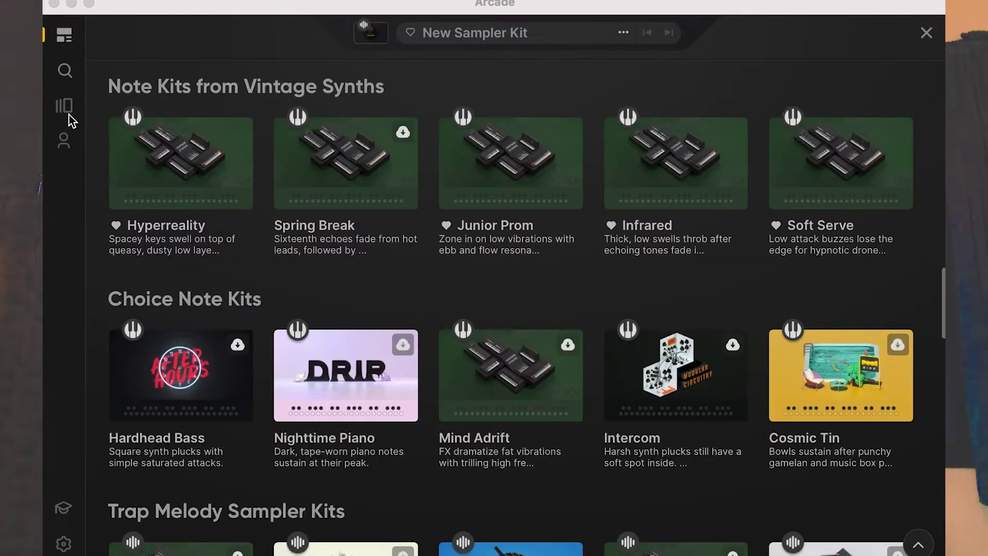
pyautogui.click(67, 107)
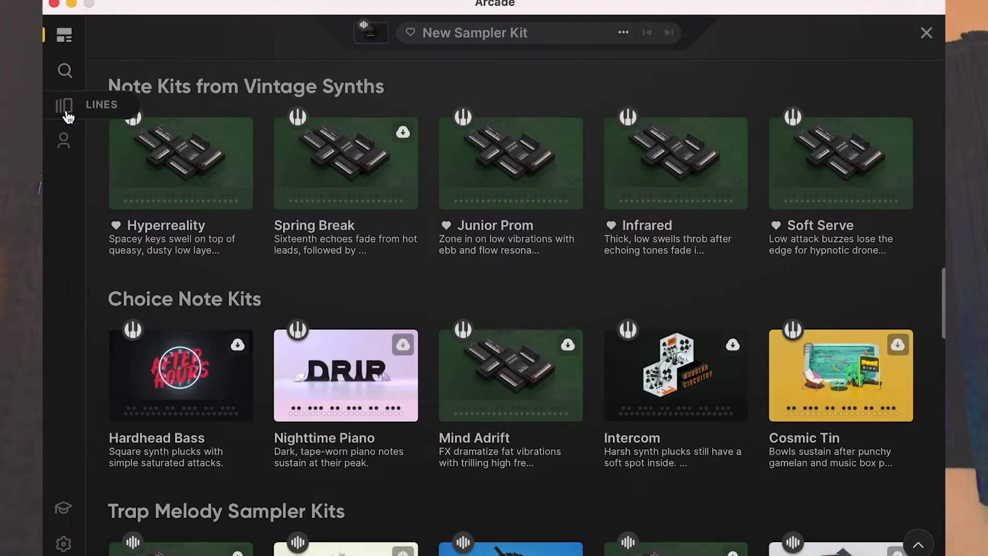
pyautogui.click(65, 142)
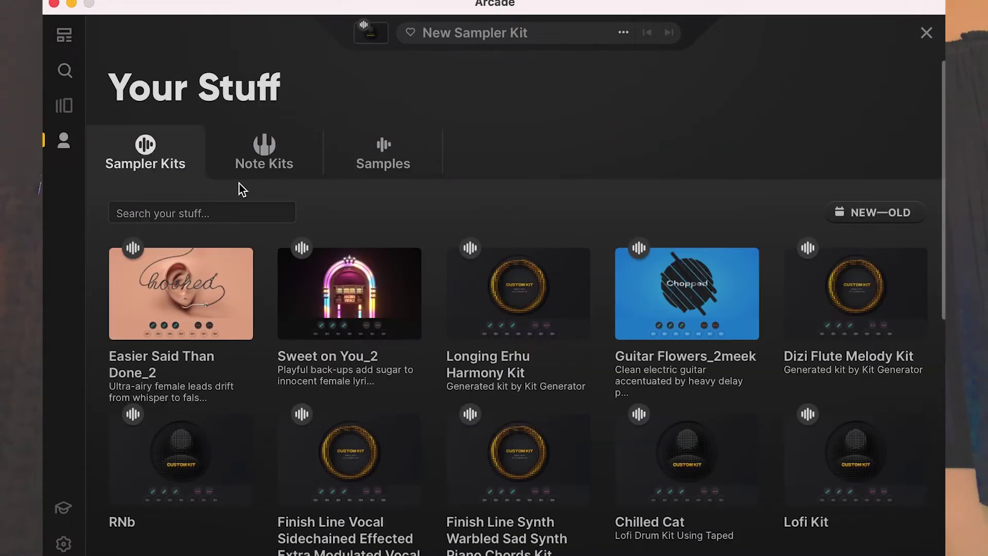
pyautogui.moveTo(504, 265)
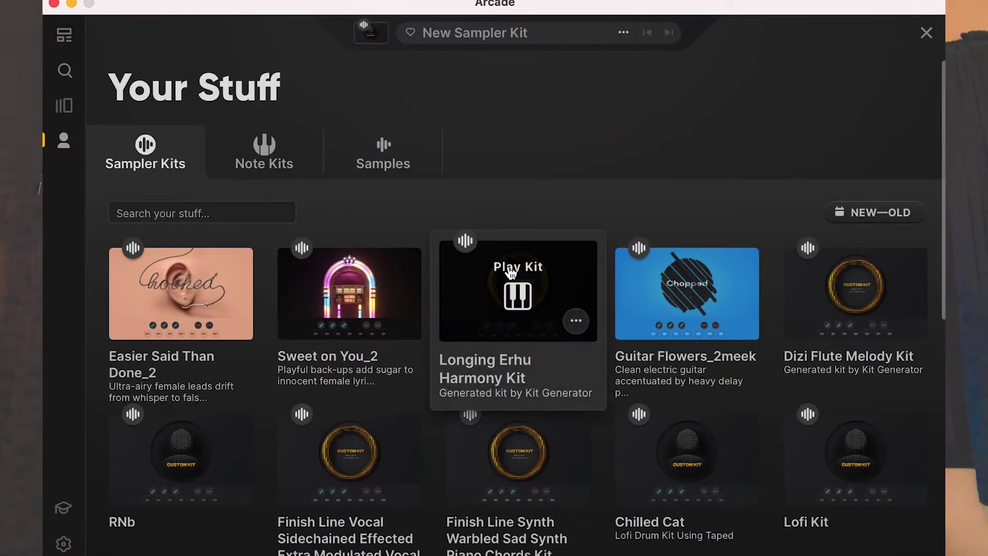
pyautogui.click(511, 273)
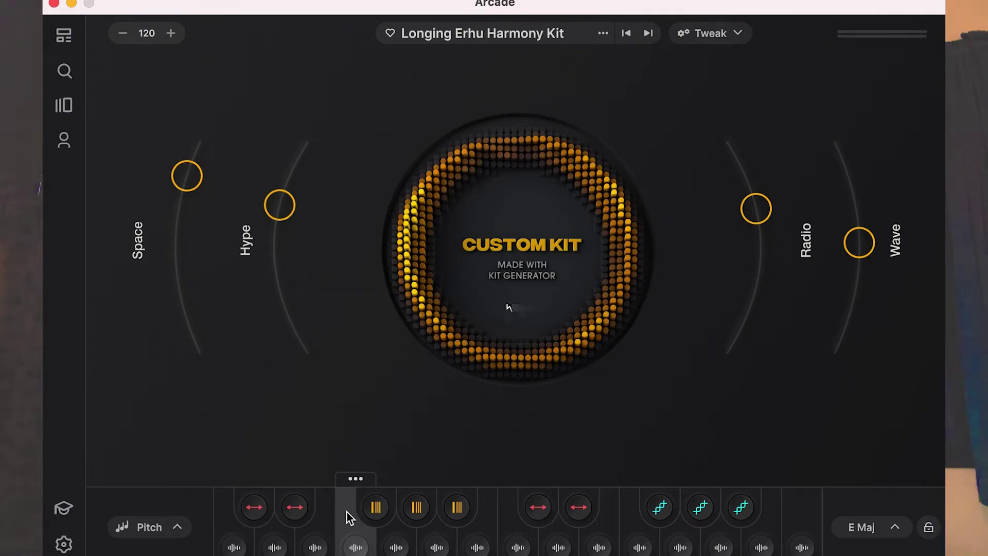
# List The 80s line's sampler kits, showing downloaded ones only
pyautogui.click(349, 517)
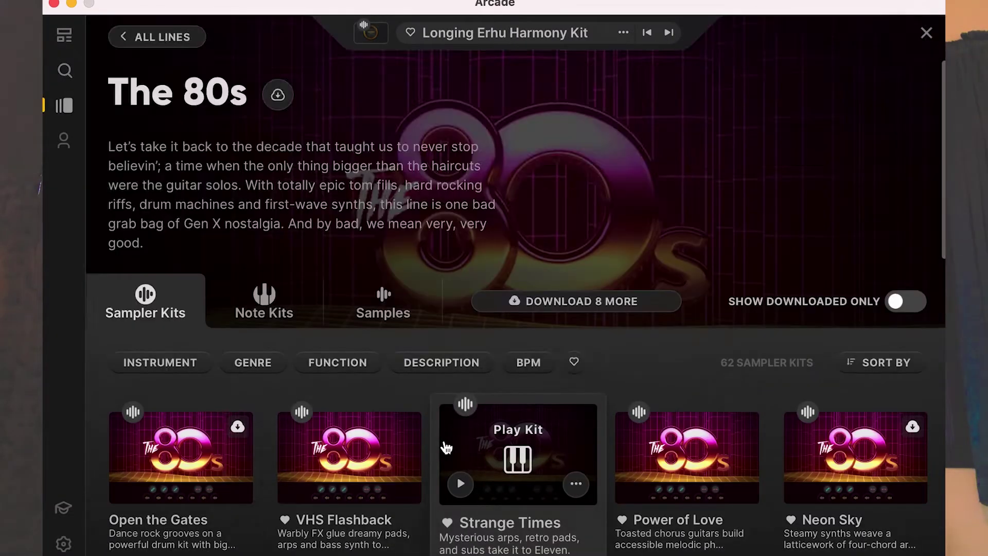
pyautogui.scroll(-6, 446, 448)
pyautogui.scroll(5, 447, 445)
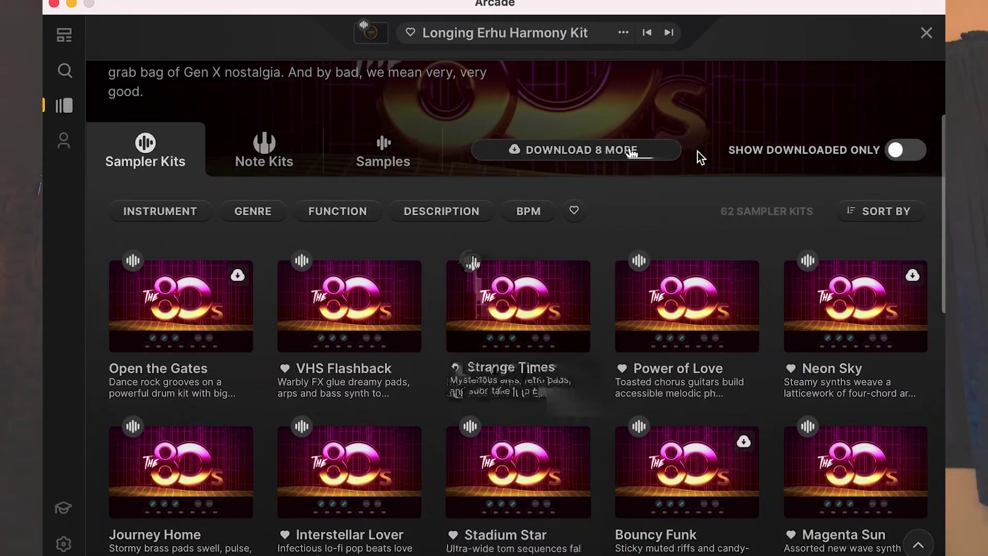
pyautogui.click(907, 154)
pyautogui.moveTo(529, 443)
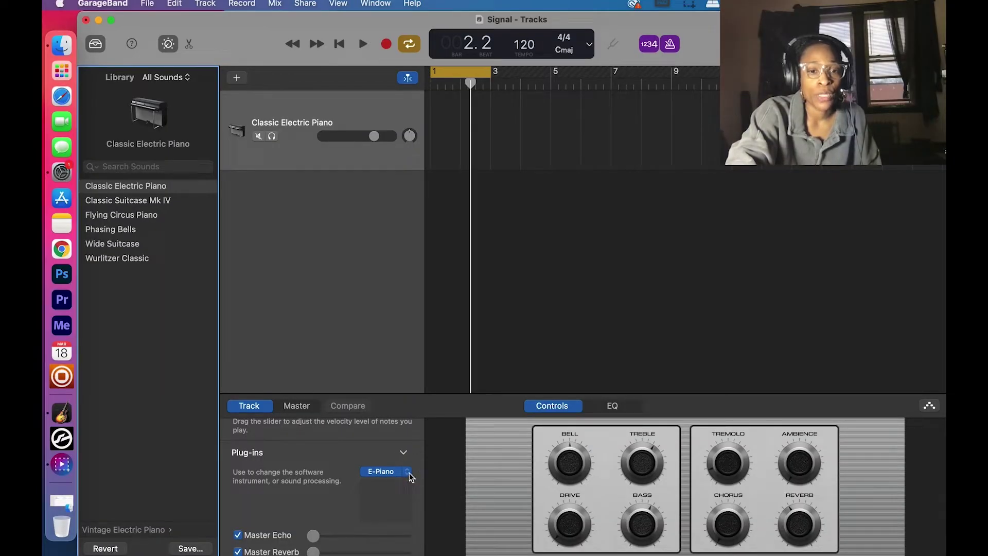
# Replace the track's E-Piano instrument with Kontakt (stereo)
pyautogui.click(410, 476)
pyautogui.moveTo(425, 497)
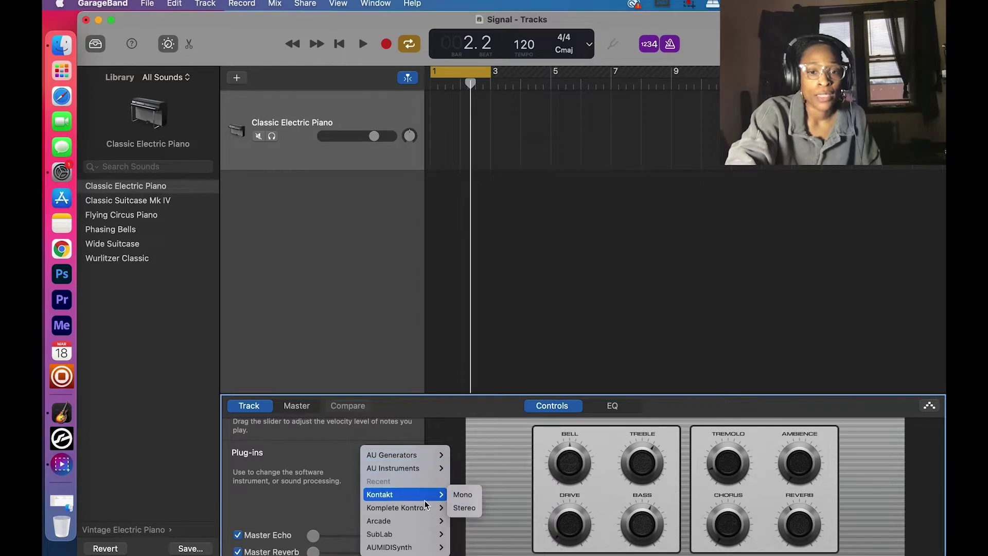
pyautogui.click(465, 508)
# Browse Kontakt's Files to Signal Demo > Instruments and select Signal DEMO.nki
pyautogui.scroll(10, 415, 267)
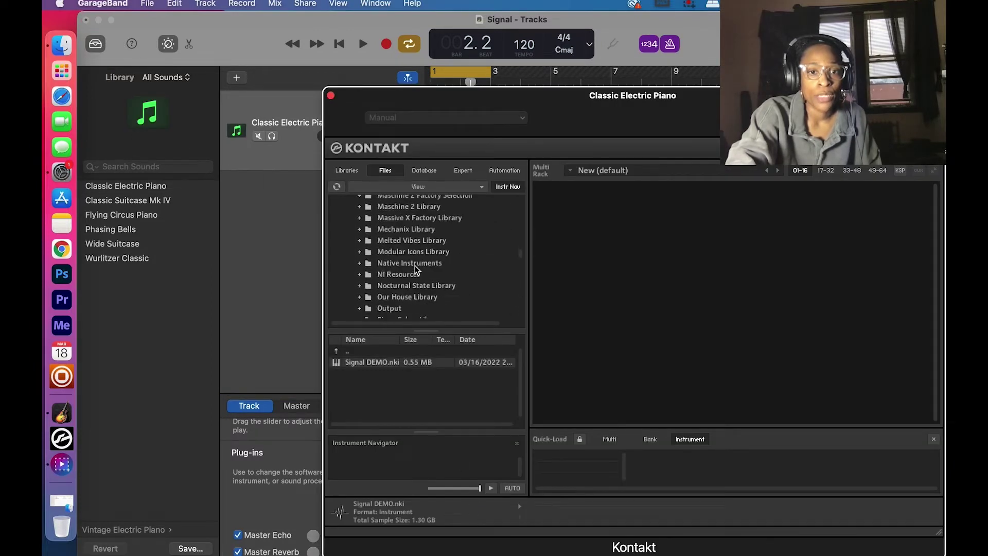
pyautogui.scroll(-4, 415, 265)
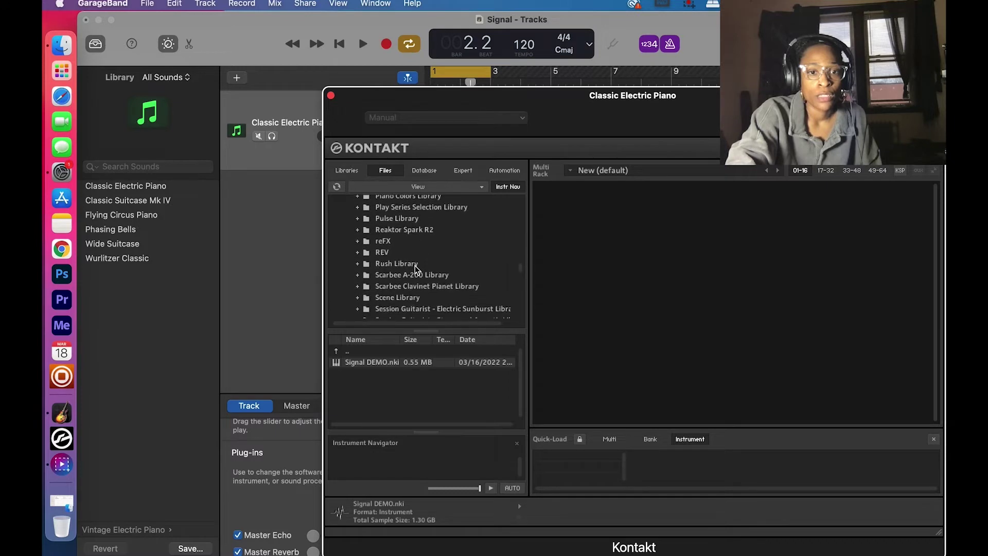
pyautogui.scroll(-2, 415, 266)
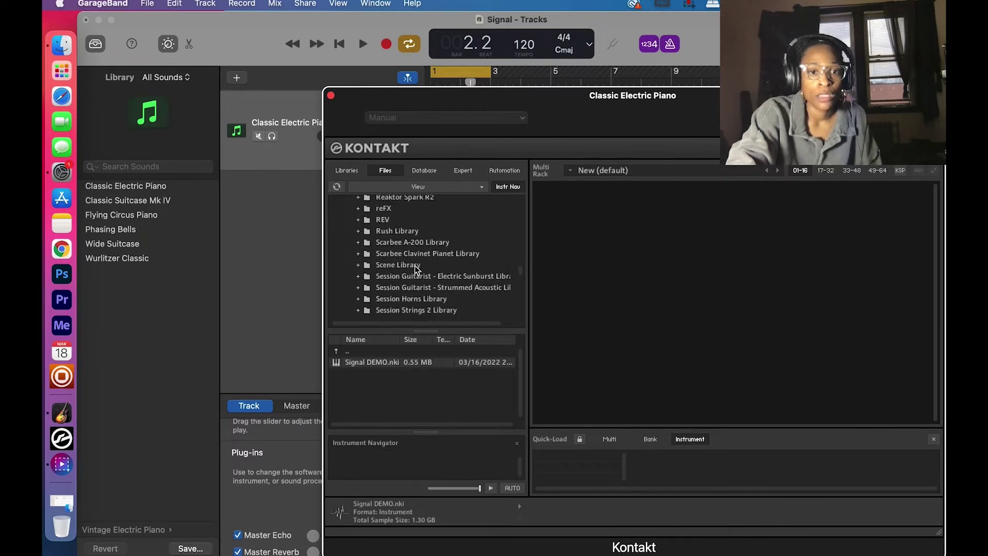
pyautogui.scroll(-4, 414, 265)
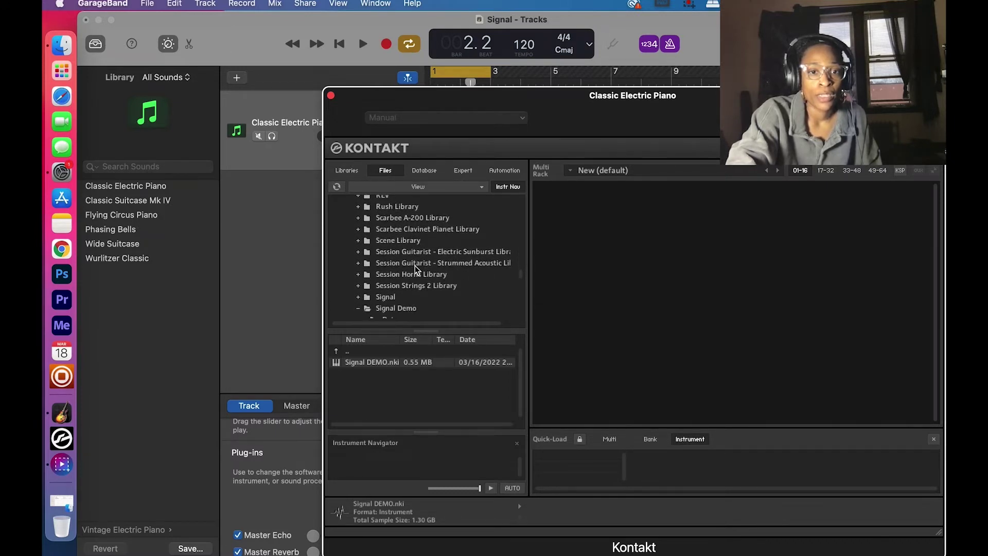
pyautogui.scroll(-2, 422, 281)
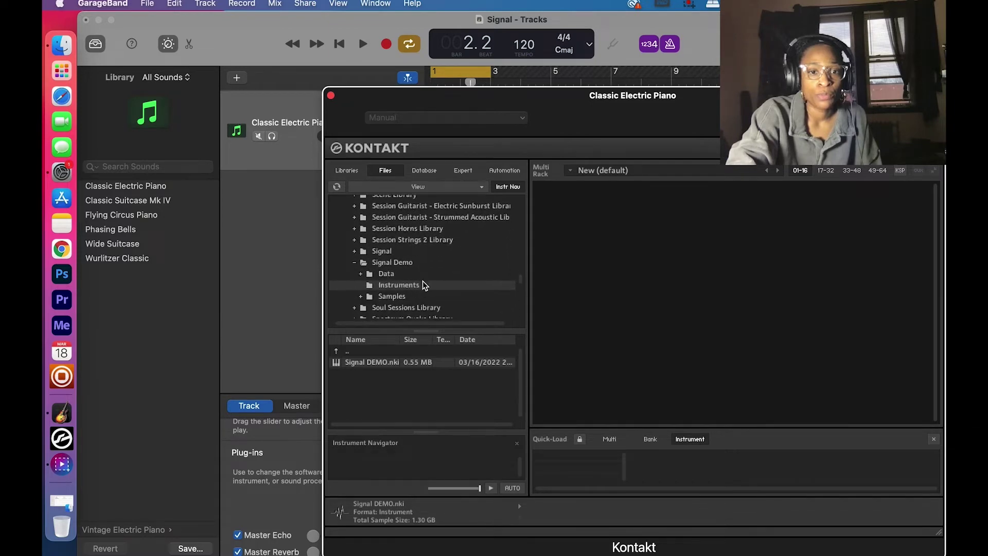
pyautogui.click(113, 17)
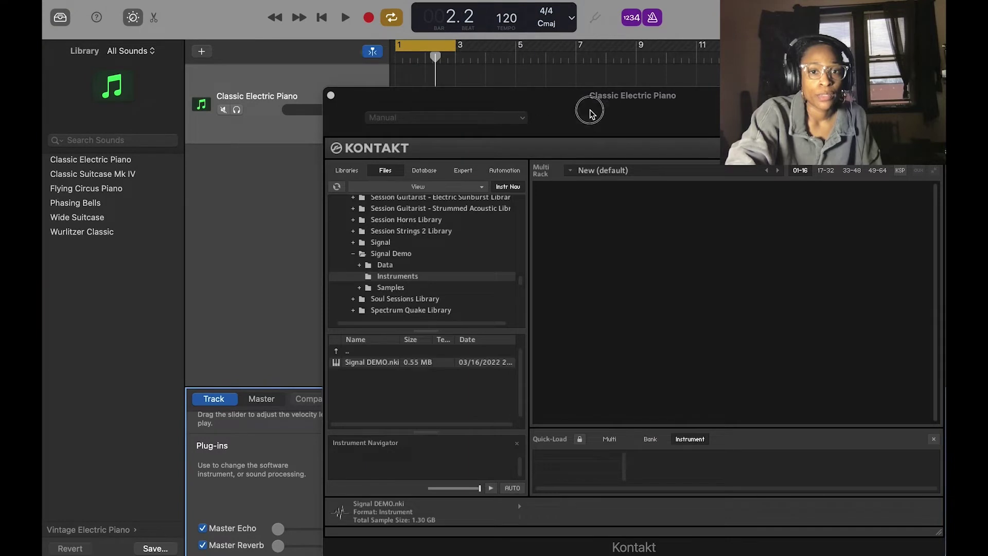
pyautogui.moveTo(590, 113); pyautogui.dragTo(443, 71)
pyautogui.scroll(-2, 278, 222)
pyautogui.click(257, 320)
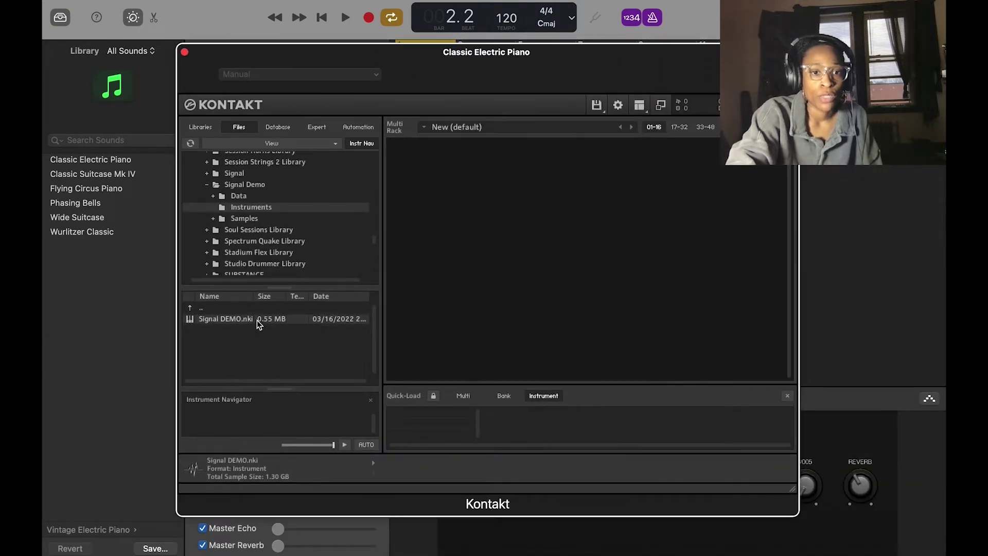
# Load the Signal DEMO instrument and switch Kontakt to its compact view
pyautogui.doubleClick(224, 320)
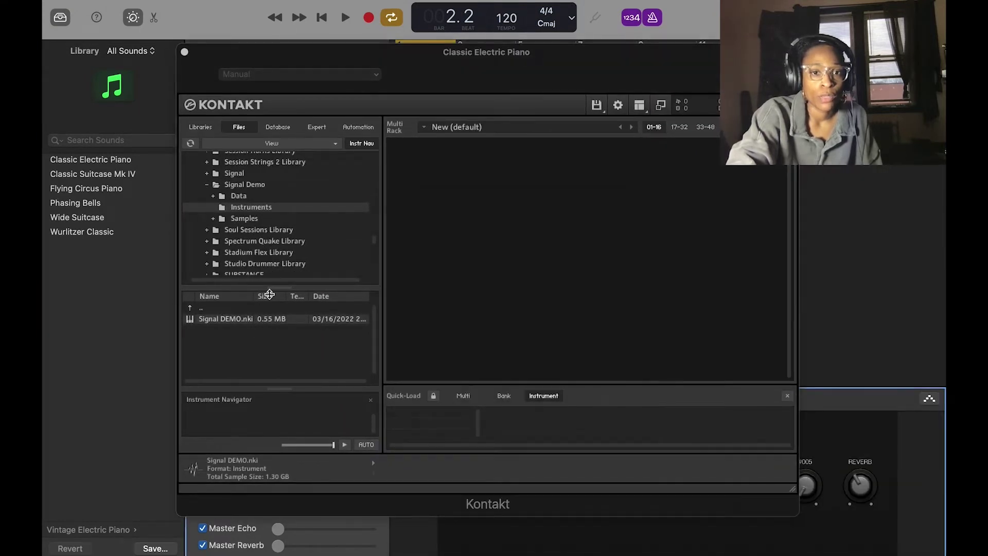
pyautogui.moveTo(646, 88); pyautogui.dragTo(633, 57)
pyautogui.click(644, 75)
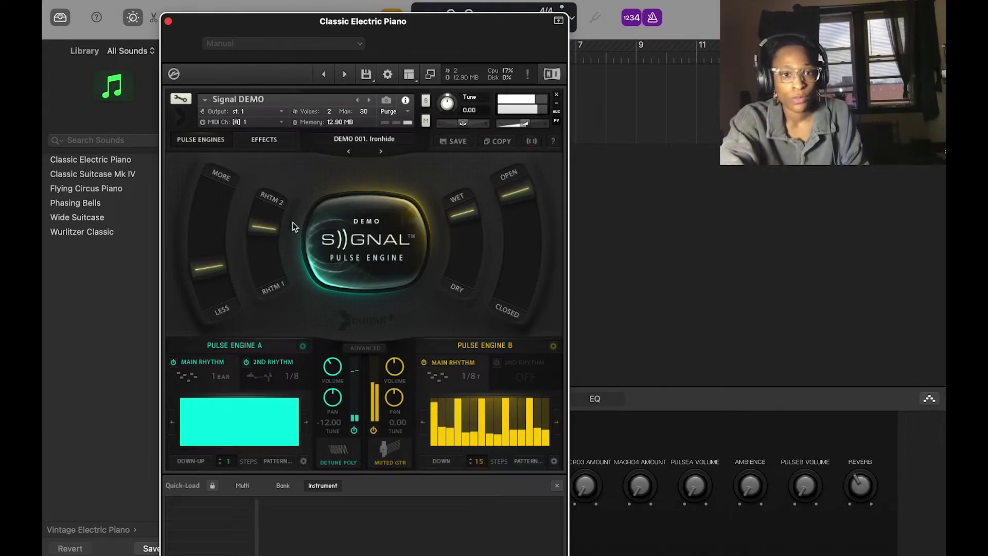
# Set More/Less toward More, the rhythm blend midway, and wet/dry lower-middle
pyautogui.moveTo(210, 260); pyautogui.dragTo(226, 295)
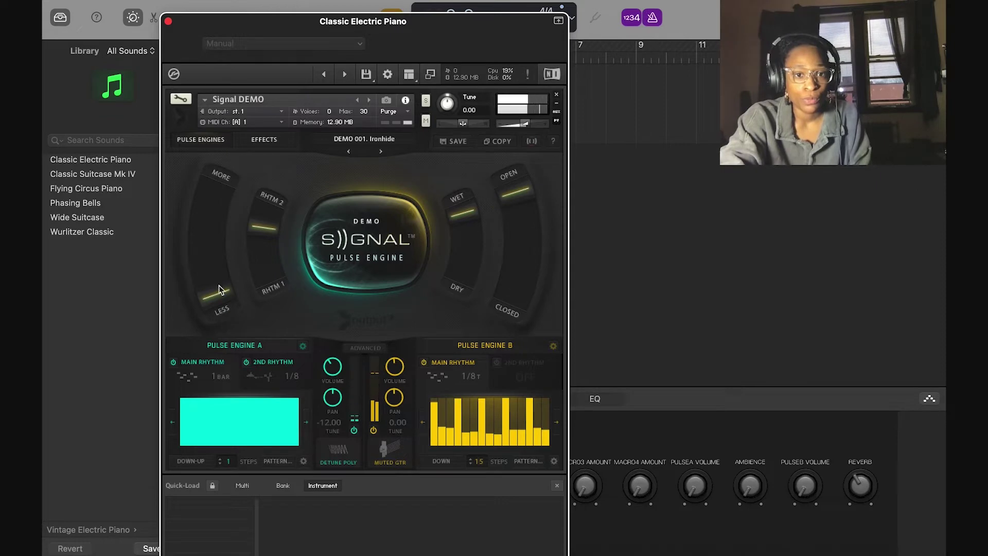
pyautogui.moveTo(273, 233); pyautogui.dragTo(309, 354)
pyautogui.moveTo(223, 294); pyautogui.dragTo(219, 171)
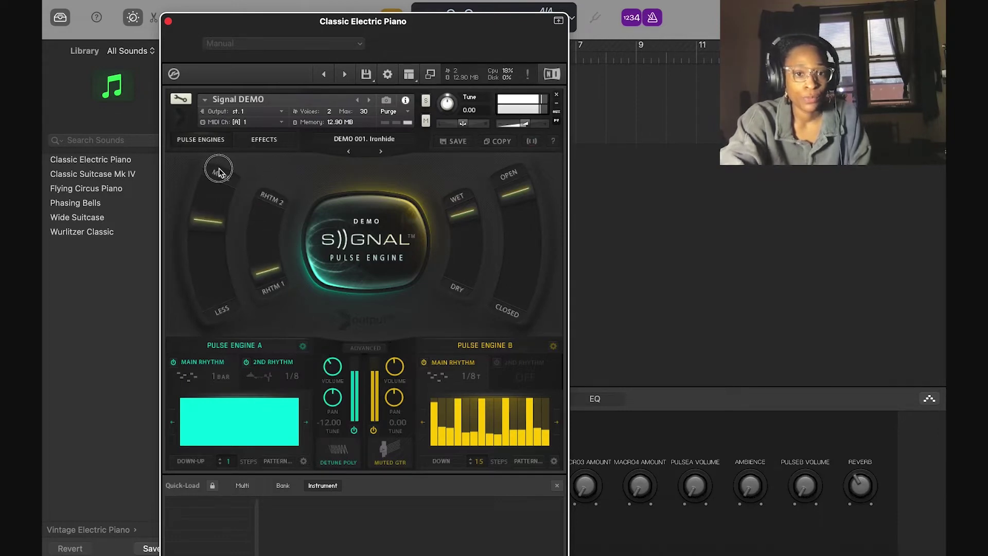
pyautogui.moveTo(270, 286); pyautogui.dragTo(264, 108)
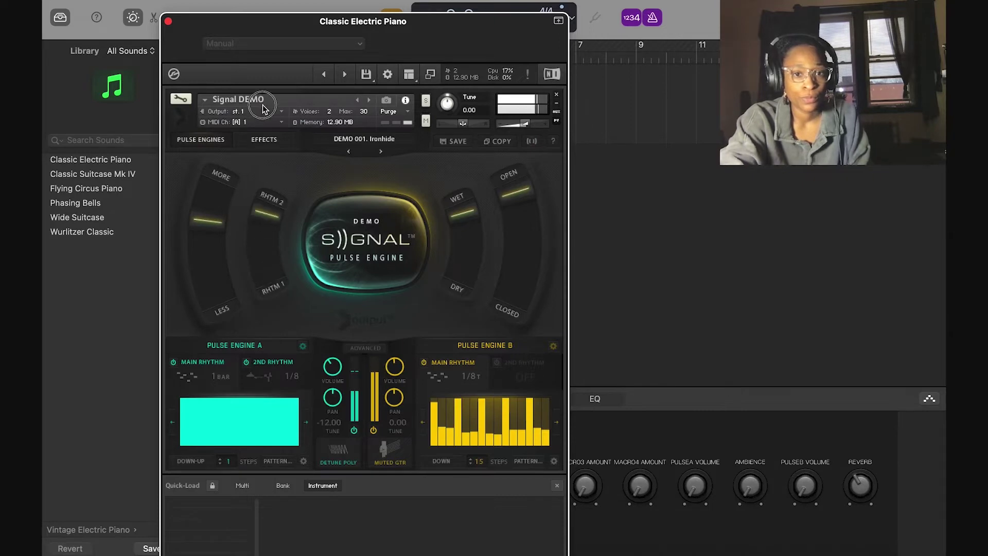
pyautogui.moveTo(267, 211); pyautogui.dragTo(282, 260)
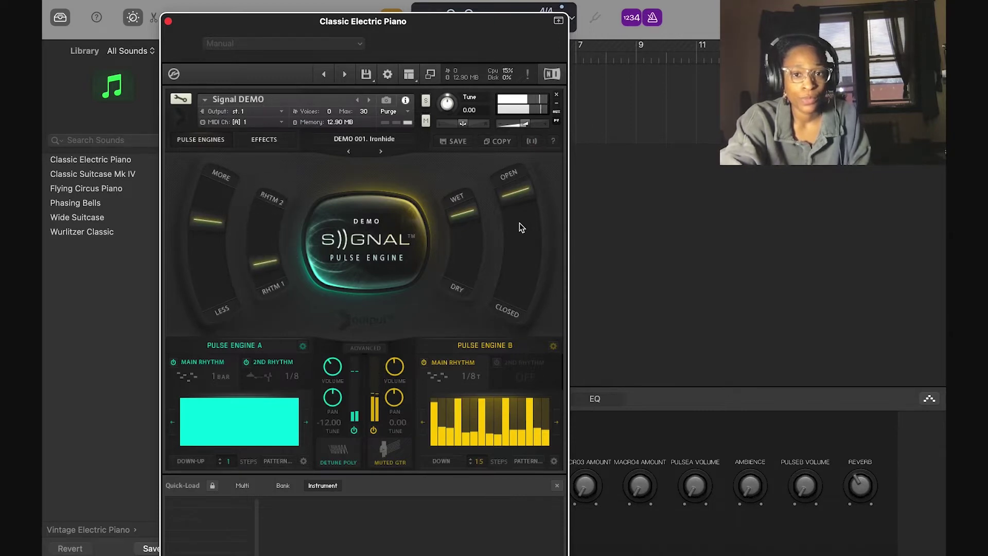
pyautogui.moveTo(469, 217); pyautogui.dragTo(478, 354)
pyautogui.moveTo(269, 273); pyautogui.dragTo(262, 158)
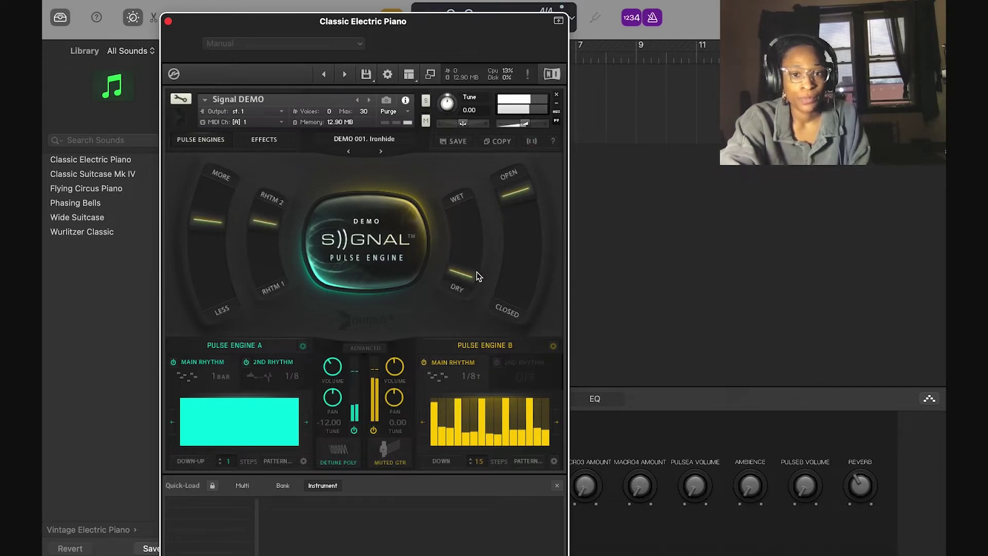
# Fine-tune wet/dry near wet, Open/Closed to the middle, and rhythm slightly toward RHTM 2
pyautogui.moveTo(476, 268); pyautogui.dragTo(455, 100)
pyautogui.moveTo(524, 195); pyautogui.dragTo(536, 403)
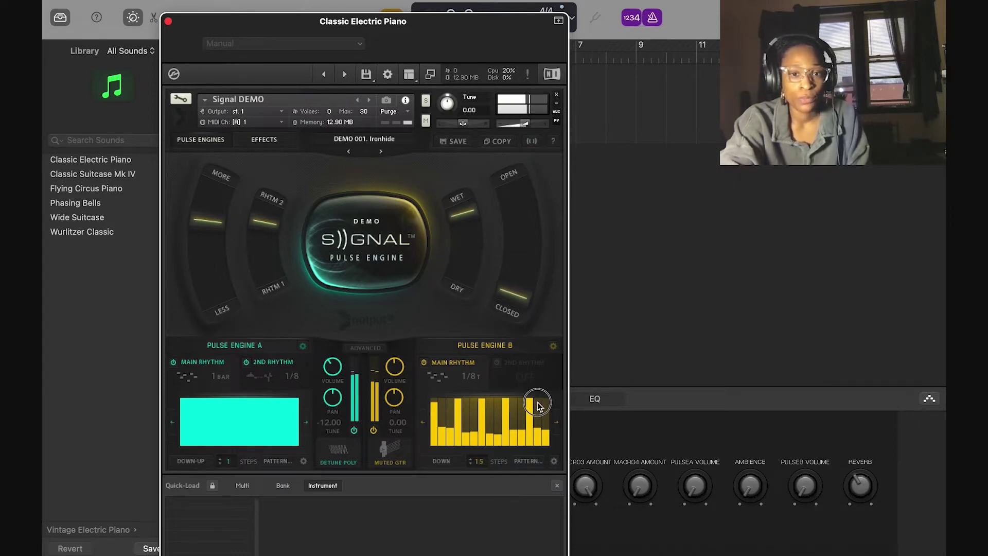
pyautogui.moveTo(265, 222); pyautogui.dragTo(241, 137)
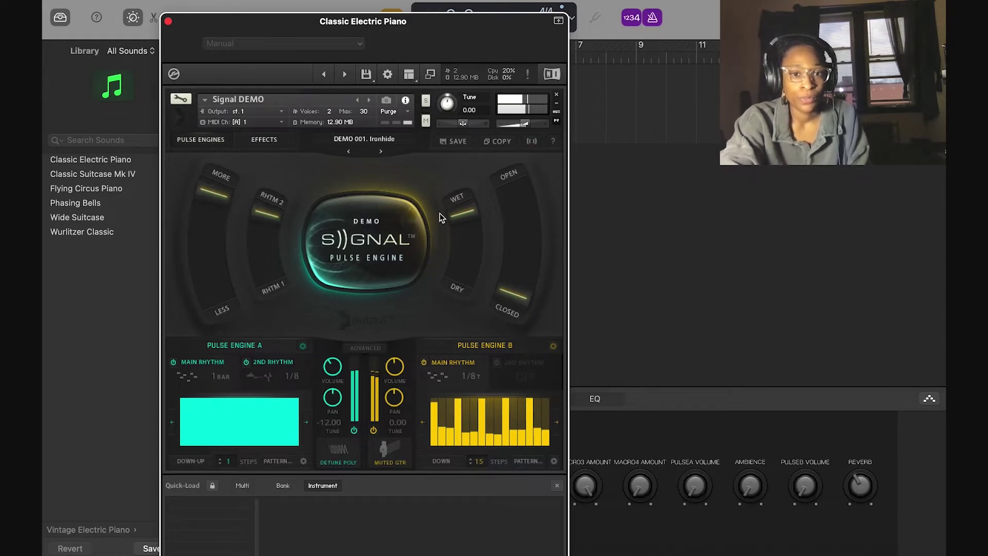
pyautogui.moveTo(461, 212); pyautogui.dragTo(459, 275)
pyautogui.moveTo(512, 292); pyautogui.dragTo(506, 216)
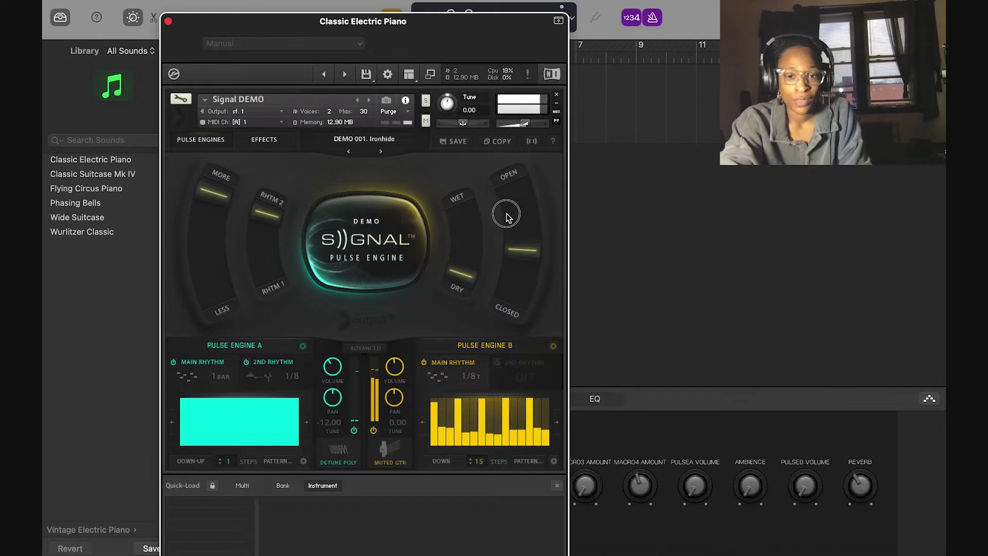
pyautogui.moveTo(461, 274); pyautogui.dragTo(462, 213)
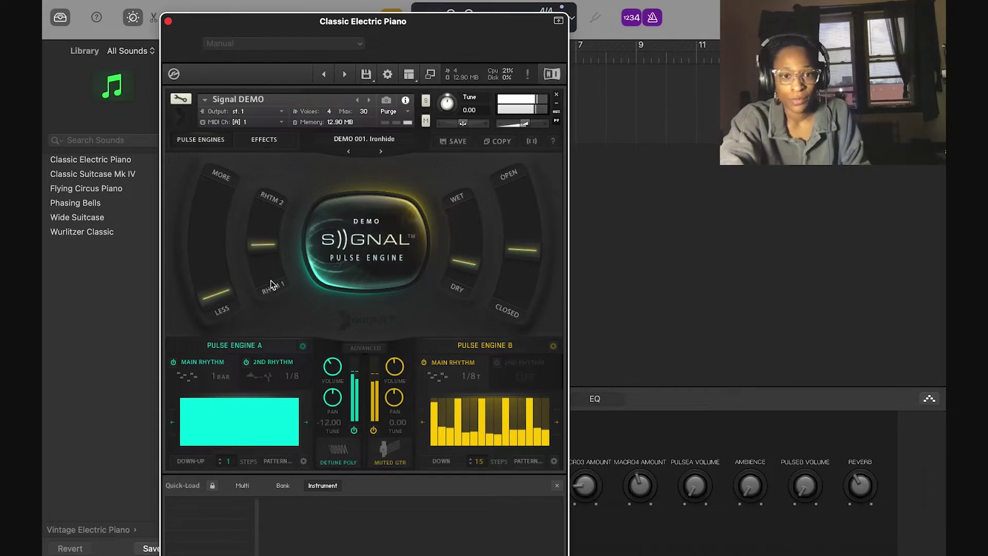
# Audition the Signal pulse engine by switching it on and off
pyautogui.click(365, 241)
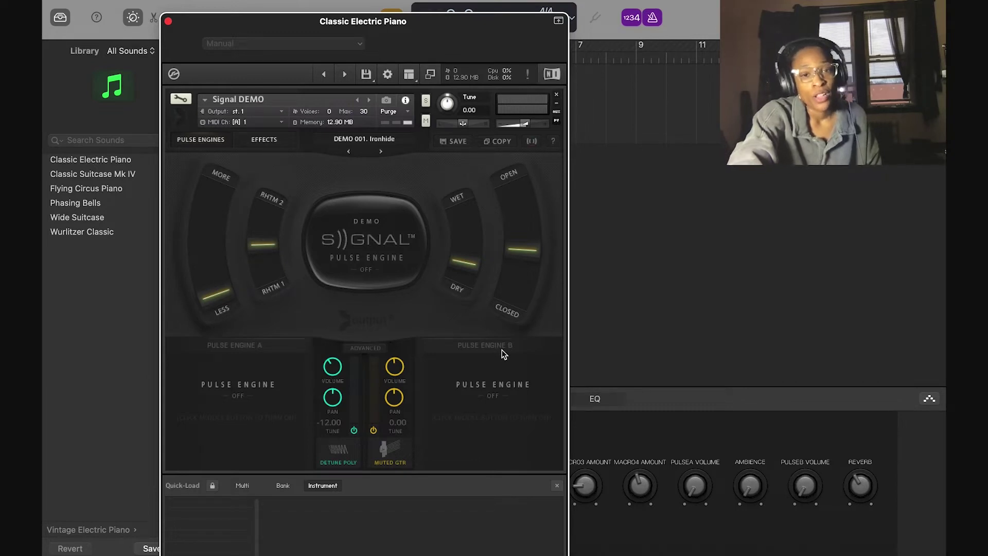
pyautogui.click(377, 245)
pyautogui.click(378, 245)
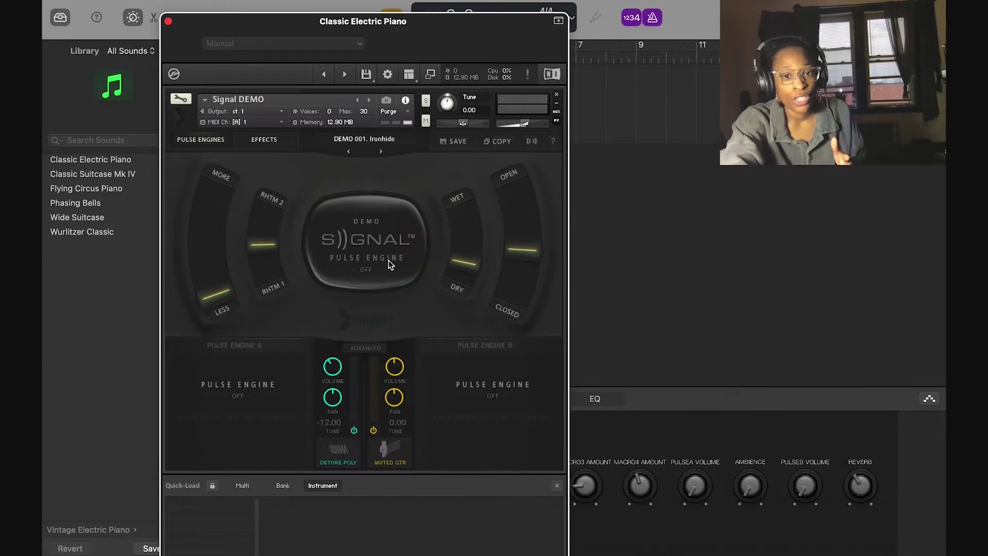
pyautogui.click(389, 265)
pyautogui.click(388, 265)
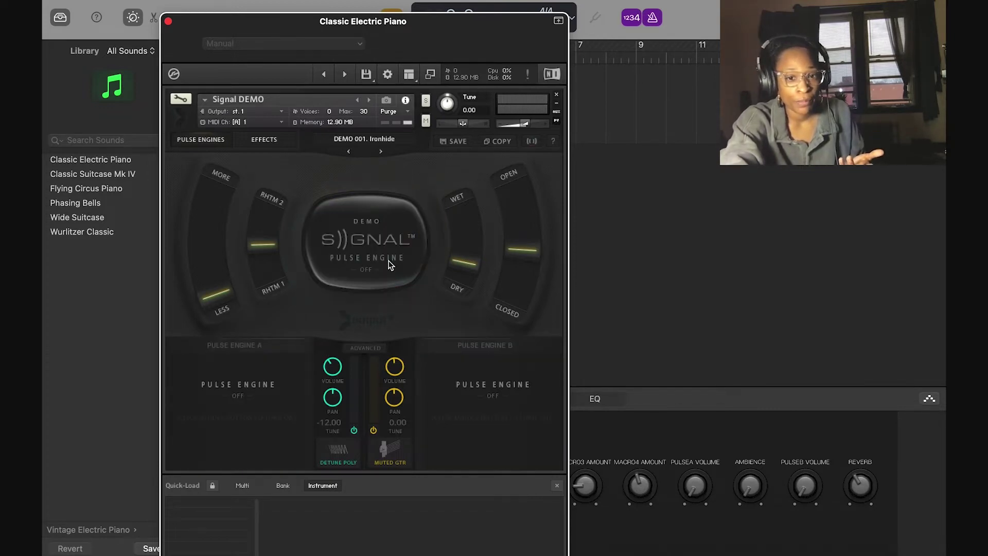
# Leave the pulse engine off, pushing WET/DRY toward wet and OPEN/CLOSED toward closed
pyautogui.click(389, 265)
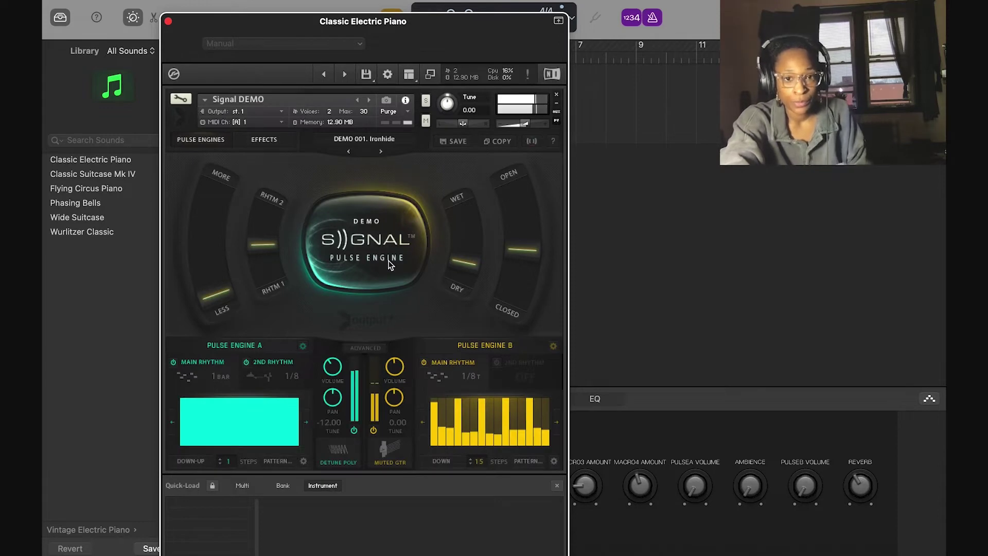
pyautogui.click(388, 264)
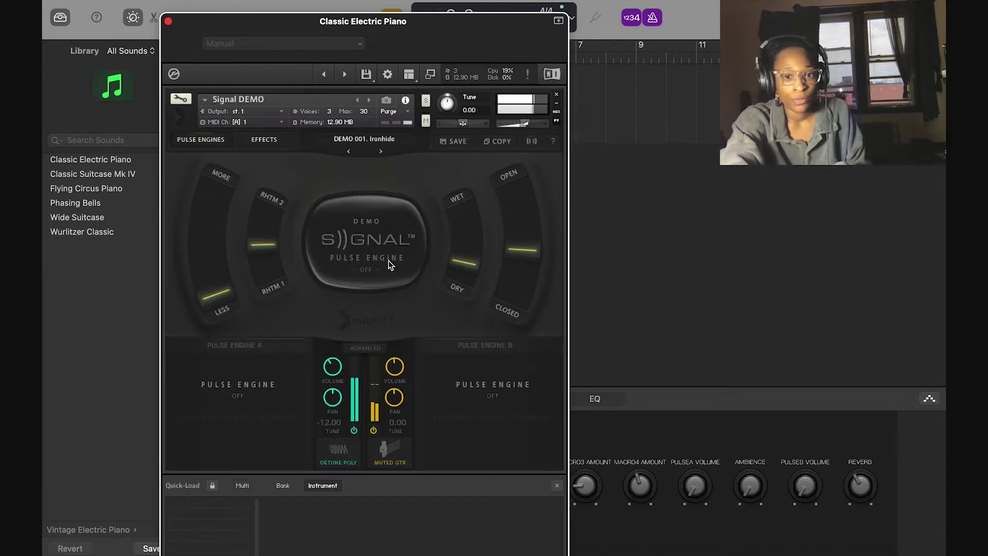
pyautogui.moveTo(466, 263); pyautogui.dragTo(463, 211)
pyautogui.moveTo(522, 250); pyautogui.dragTo(524, 335)
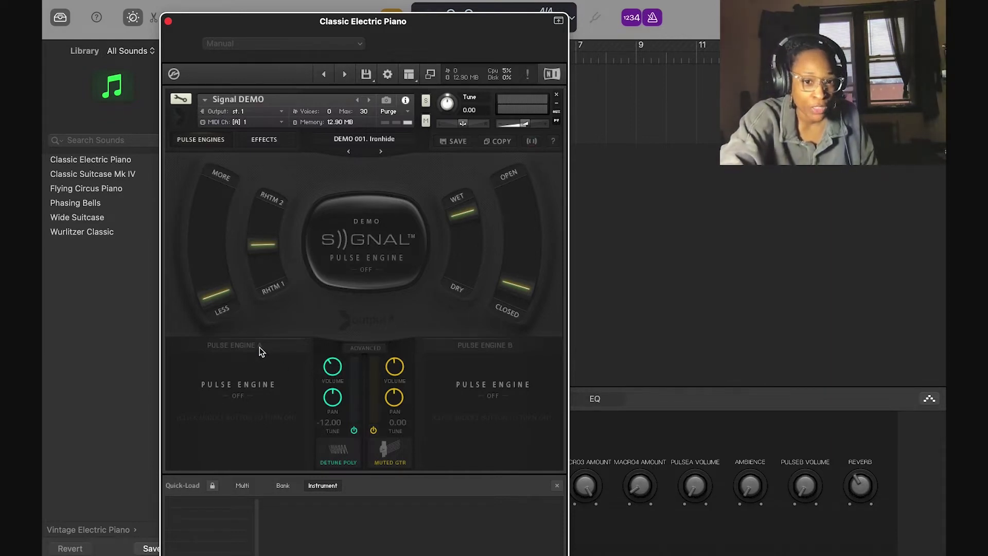
# Audition Pulse Engines A and B separately, then view Engine A's Detune Poly source
pyautogui.click(353, 430)
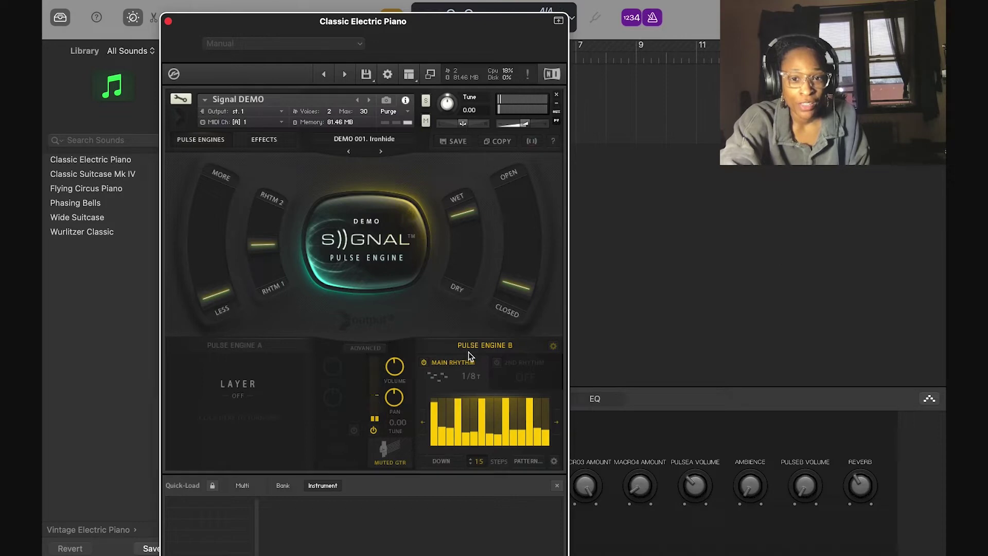
pyautogui.click(374, 430)
pyautogui.click(354, 430)
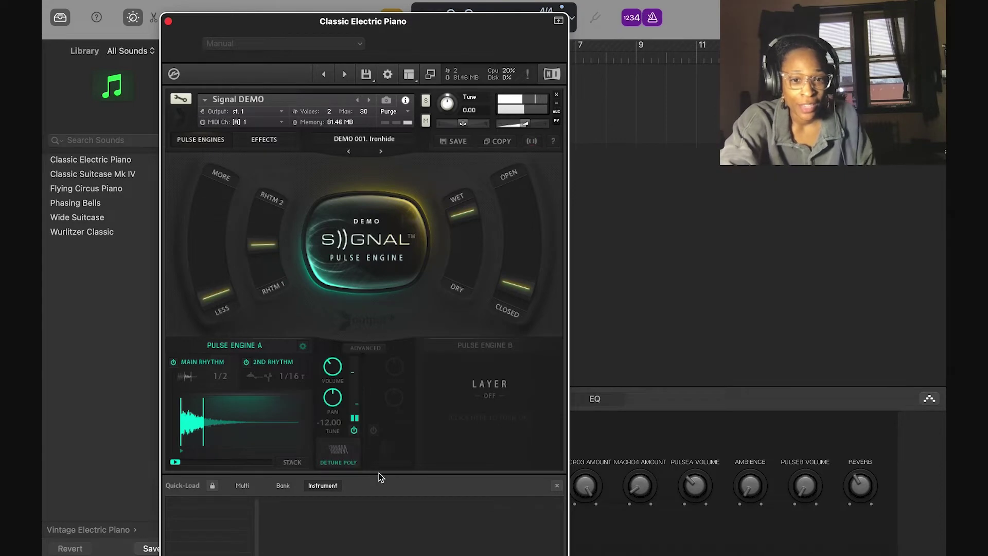
pyautogui.click(351, 461)
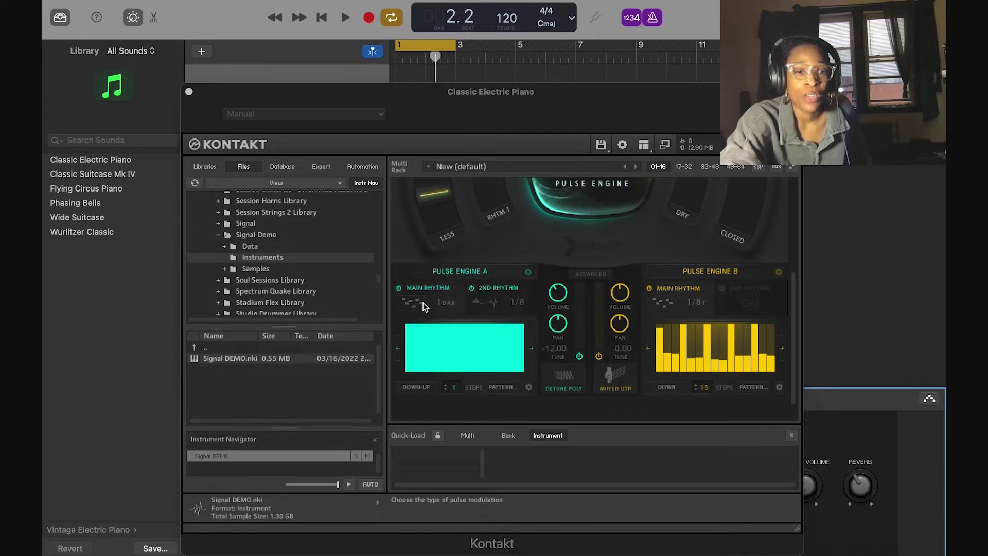
# Make Engine A's main rhythm a STEP sequence and clear its pattern
pyautogui.click(418, 304)
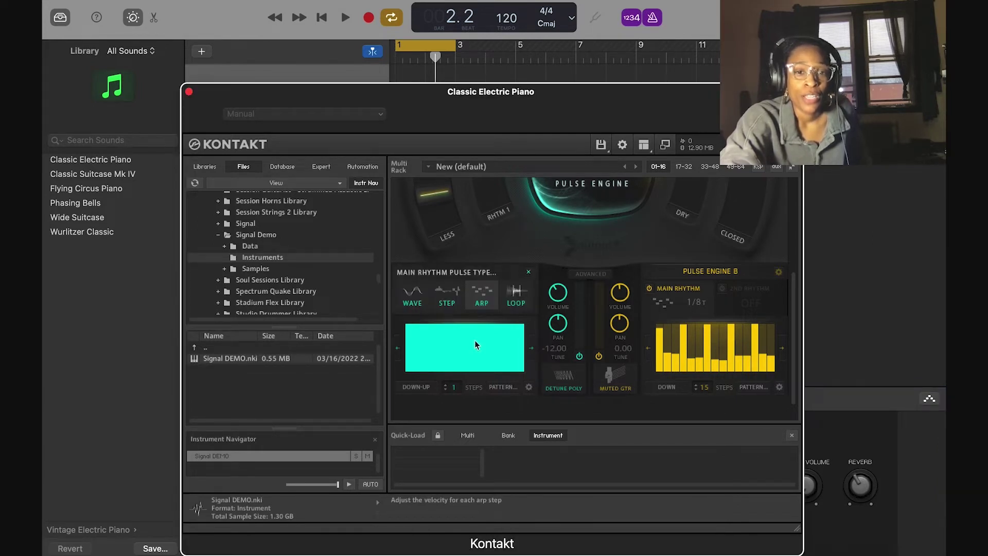
pyautogui.click(439, 294)
pyautogui.scroll(-1, 472, 366)
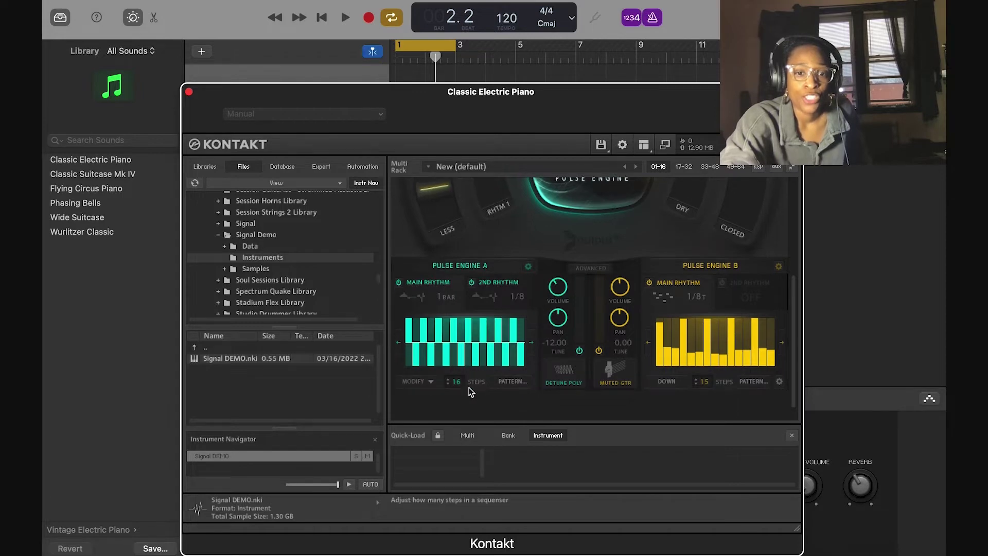
pyautogui.click(429, 382)
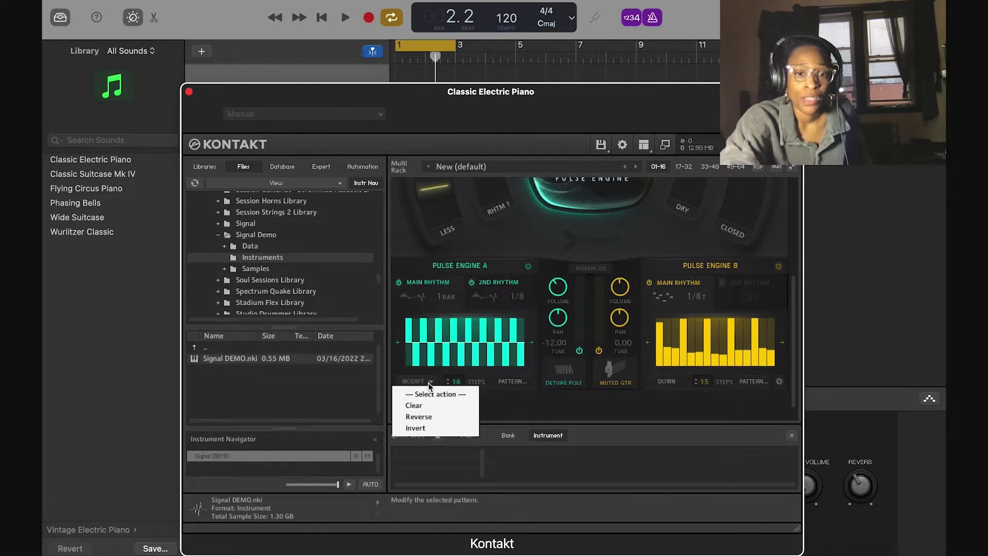
pyautogui.click(496, 397)
pyautogui.click(418, 381)
pyautogui.click(436, 404)
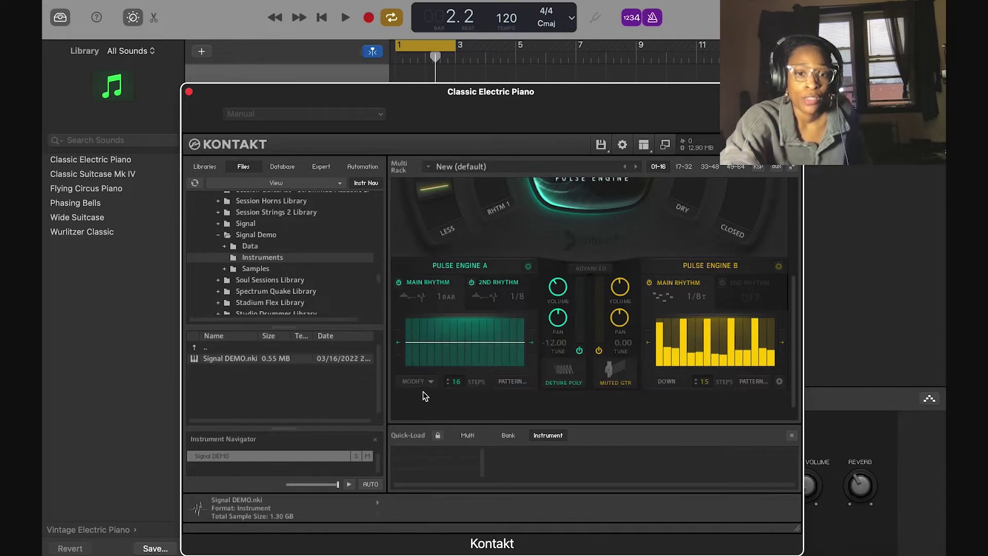
pyautogui.click(418, 381)
pyautogui.click(426, 415)
pyautogui.click(413, 384)
pyautogui.click(424, 427)
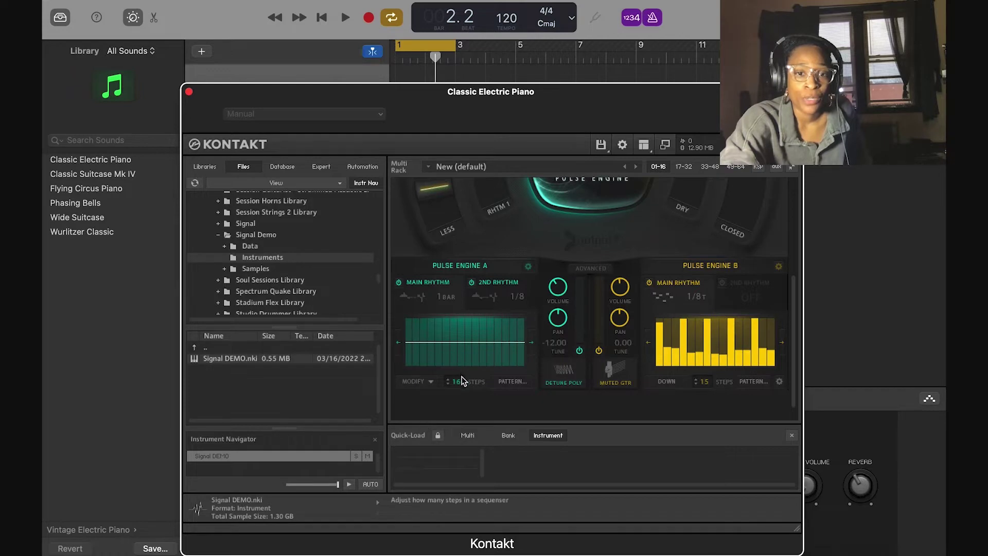
# Draw steps above and below the centre, first step at 84, then invert the pattern
pyautogui.moveTo(483, 323)
pyautogui.mouseDown()
pyautogui.moveTo(431, 341)
pyautogui.moveTo(430, 357)
pyautogui.mouseUp()
pyautogui.click(457, 344)
pyautogui.moveTo(505, 344); pyautogui.dragTo(505, 359)
pyautogui.moveTo(409, 343); pyautogui.dragTo(410, 332)
pyautogui.click(491, 346)
pyautogui.moveTo(492, 349); pyautogui.dragTo(493, 363)
pyautogui.moveTo(441, 344); pyautogui.dragTo(439, 325)
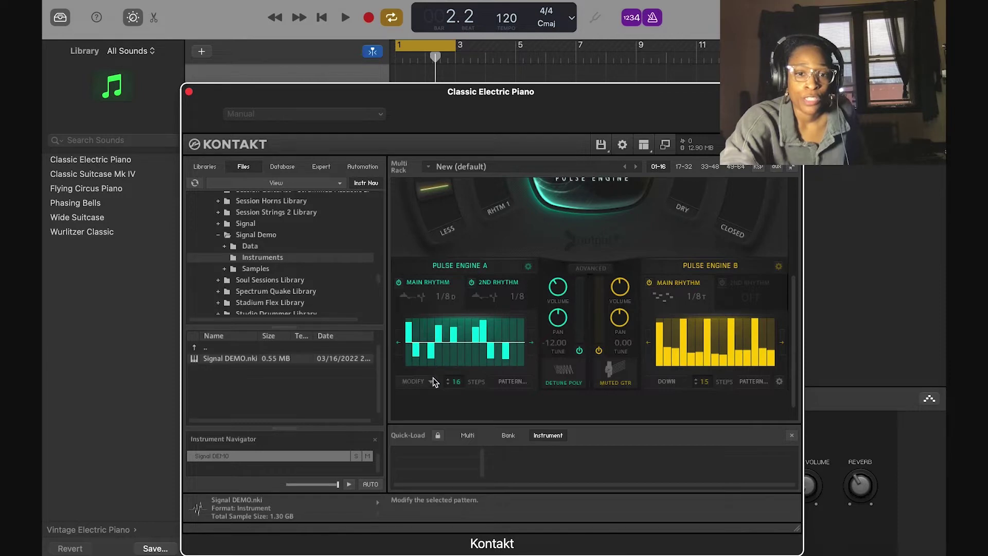
pyautogui.click(419, 381)
pyautogui.click(438, 428)
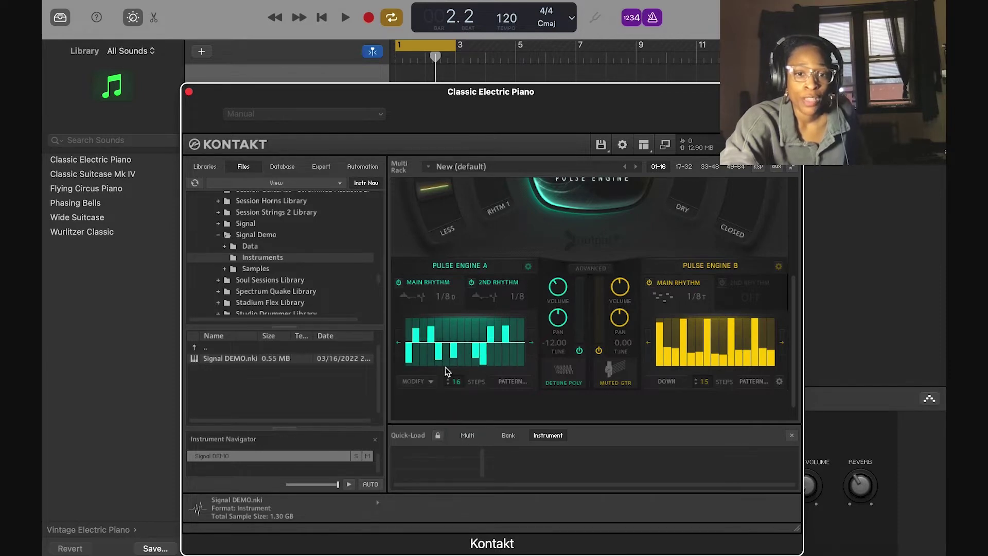
# Apply a TRIPLET preset from the pattern library to Engine A's step sequence
pyautogui.click(513, 382)
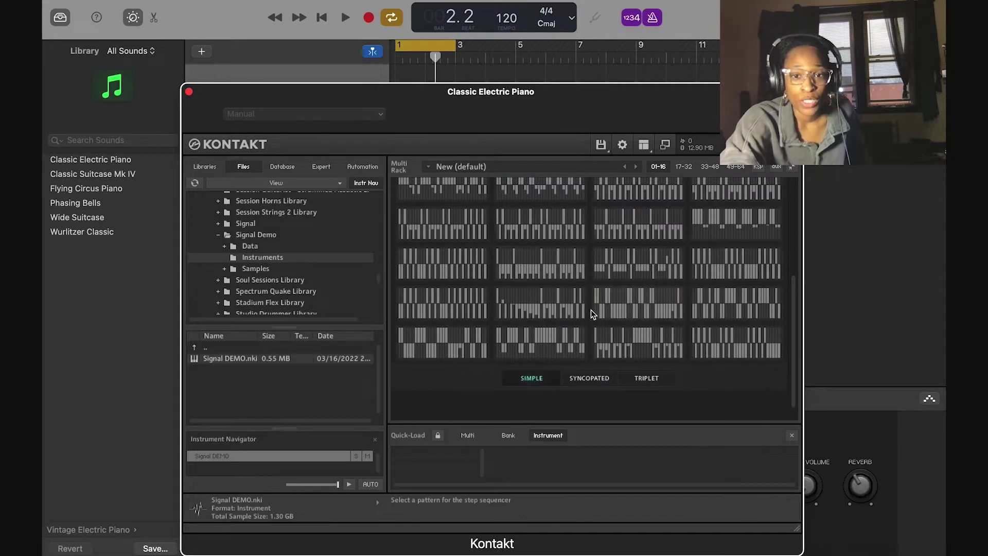
pyautogui.click(629, 272)
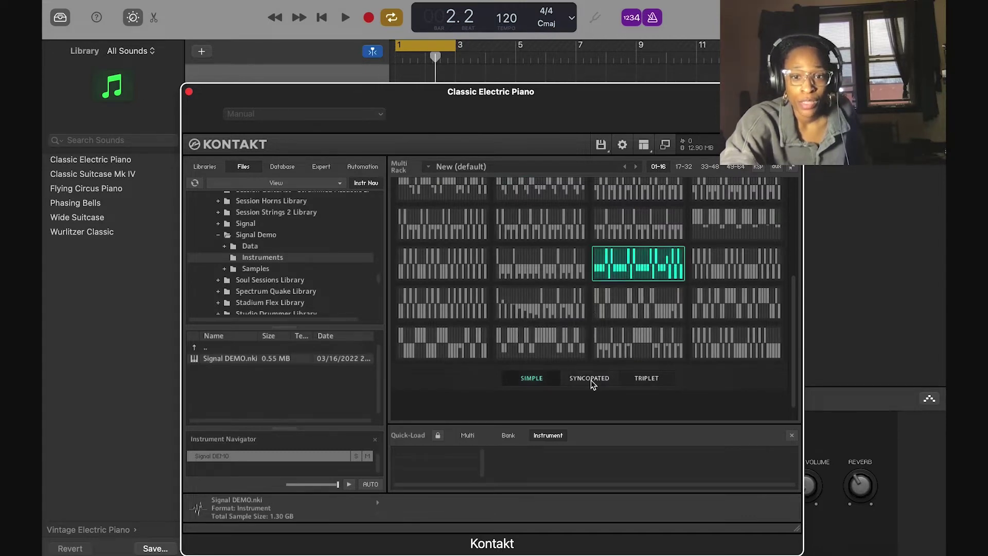
pyautogui.scroll(1, 613, 393)
pyautogui.click(646, 410)
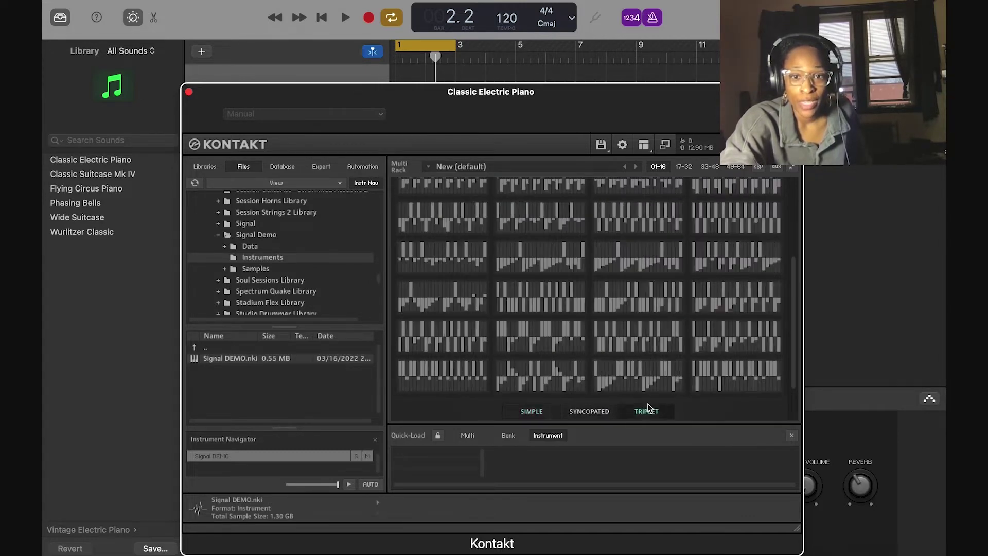
pyautogui.click(589, 411)
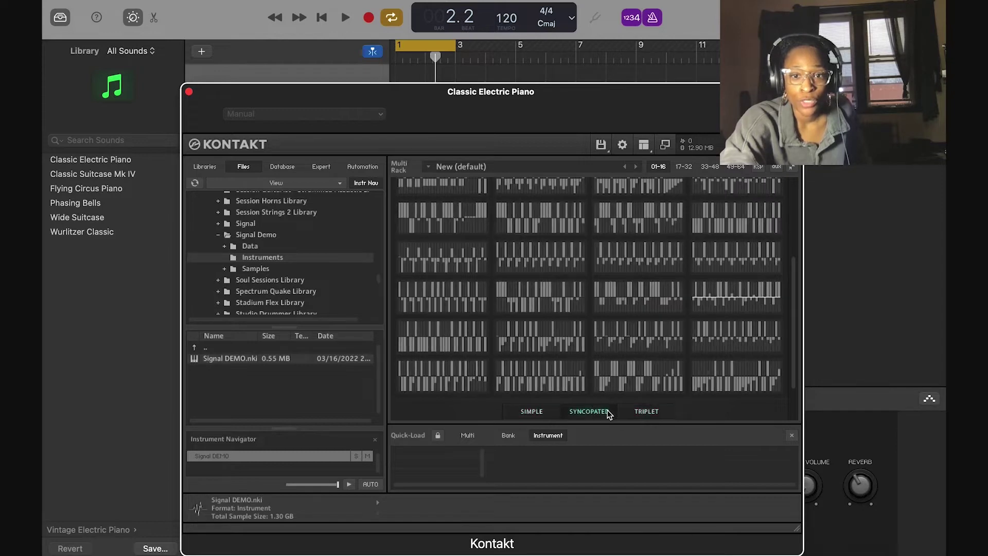
pyautogui.click(641, 412)
pyautogui.click(646, 330)
pyautogui.scroll(5, 646, 330)
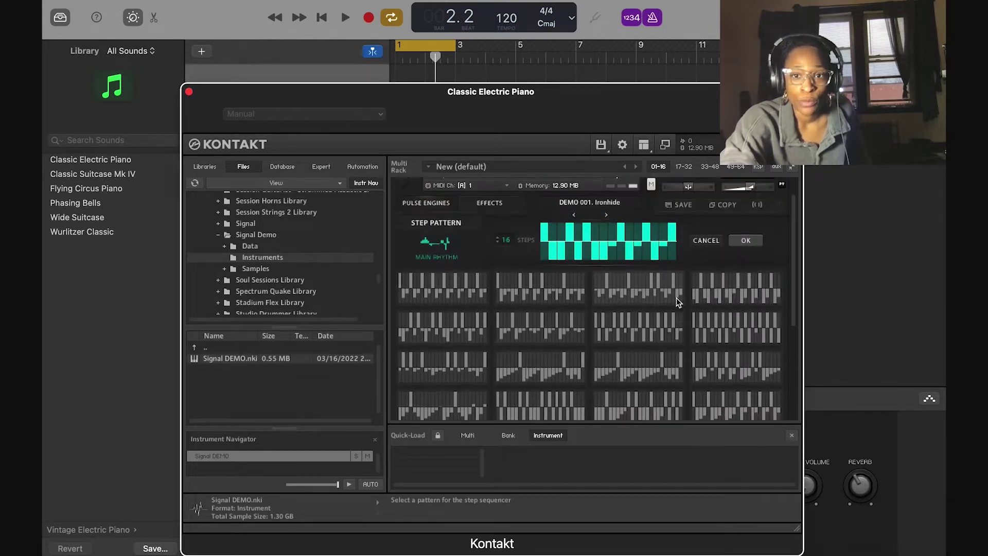
pyautogui.click(745, 270)
pyautogui.scroll(-5, 702, 371)
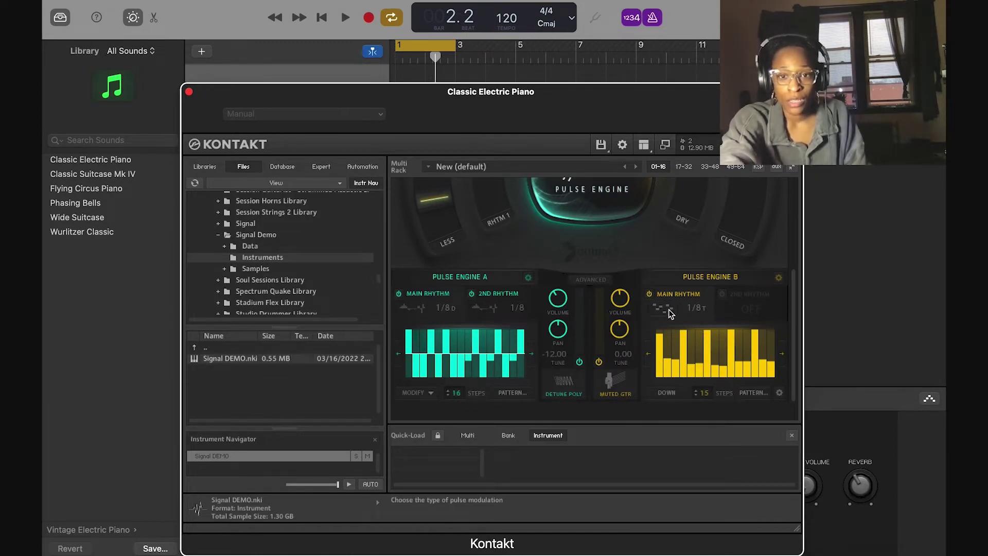
# Load a different Signal preset
pyautogui.scroll(5, 669, 309)
pyautogui.click(604, 208)
pyautogui.scroll(-5, 603, 248)
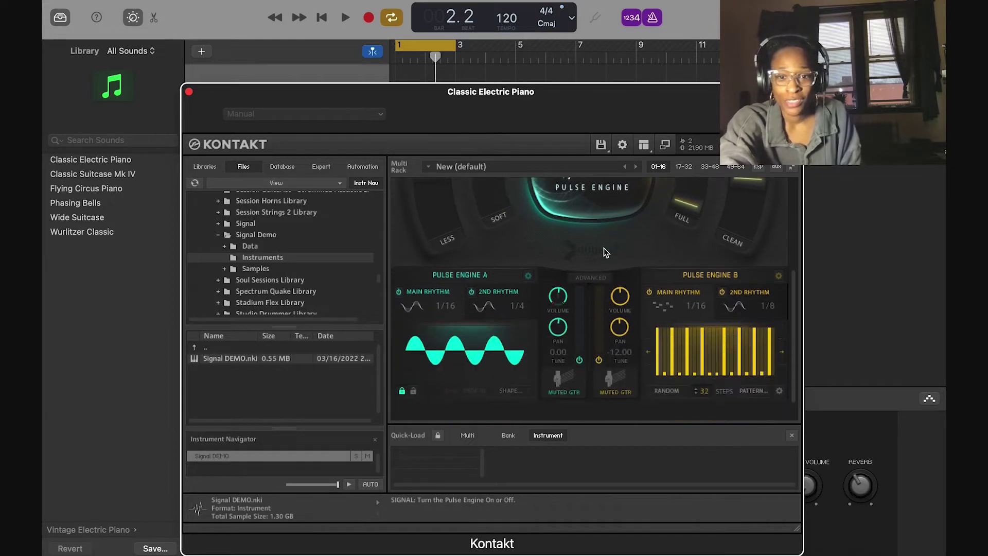
pyautogui.scroll(-2, 604, 248)
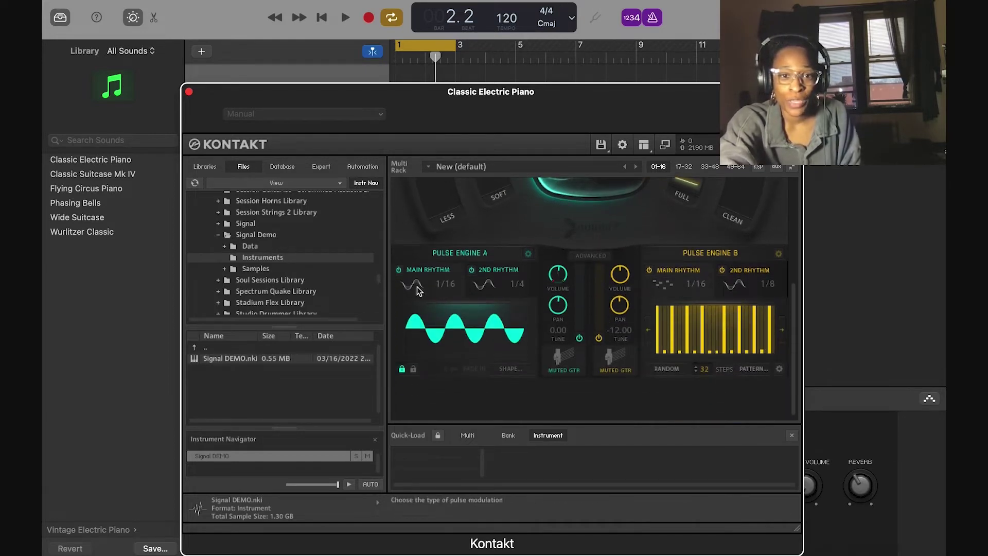
# Make Engine B's main rhythm a loop at 68% offset with its loop start at the beginning
pyautogui.click(662, 285)
pyautogui.click(662, 286)
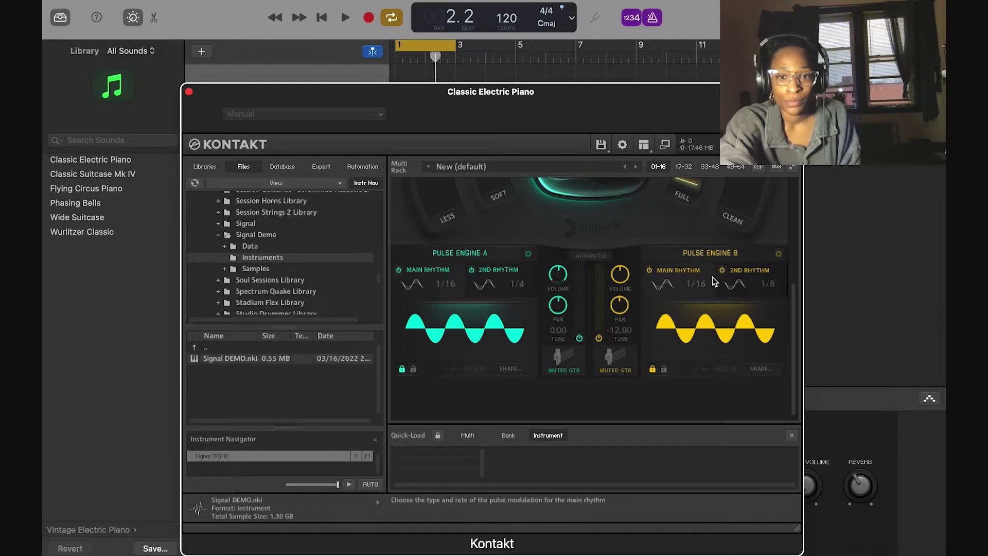
pyautogui.click(663, 287)
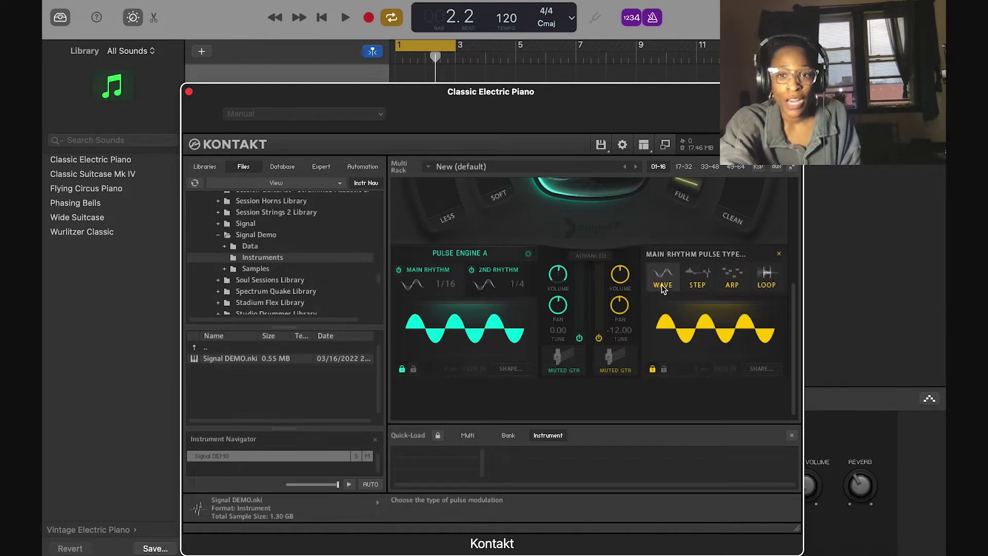
pyautogui.click(762, 285)
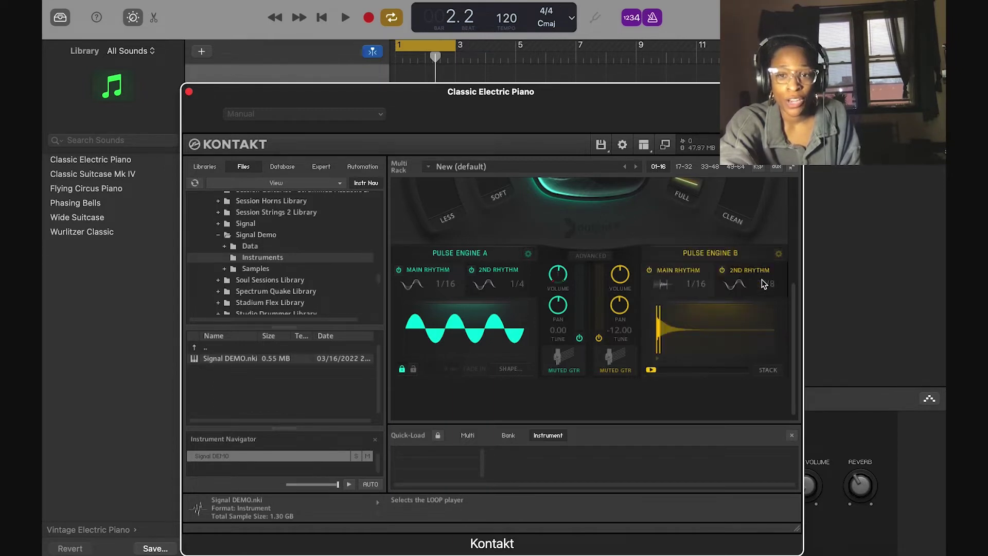
pyautogui.moveTo(652, 370); pyautogui.dragTo(726, 380)
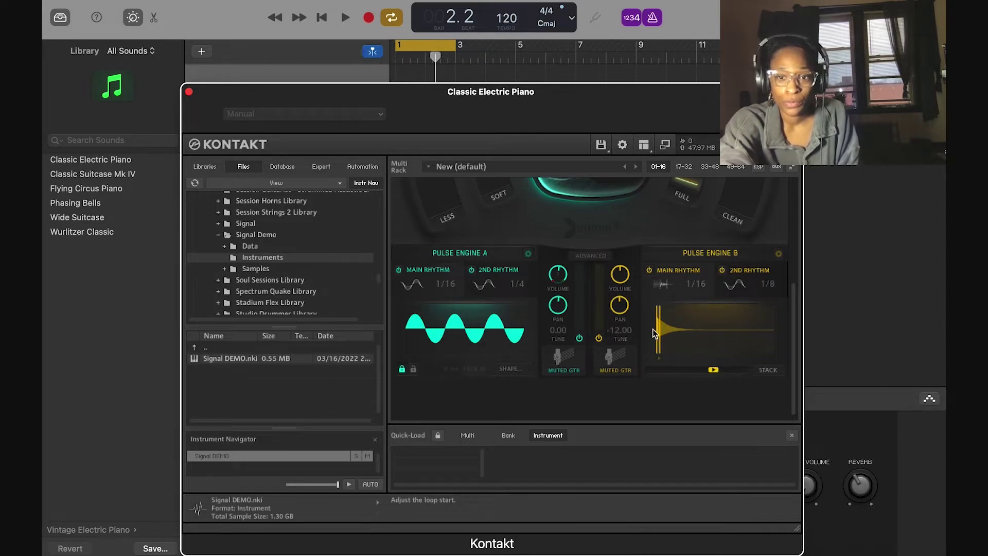
pyautogui.moveTo(661, 331); pyautogui.dragTo(670, 332)
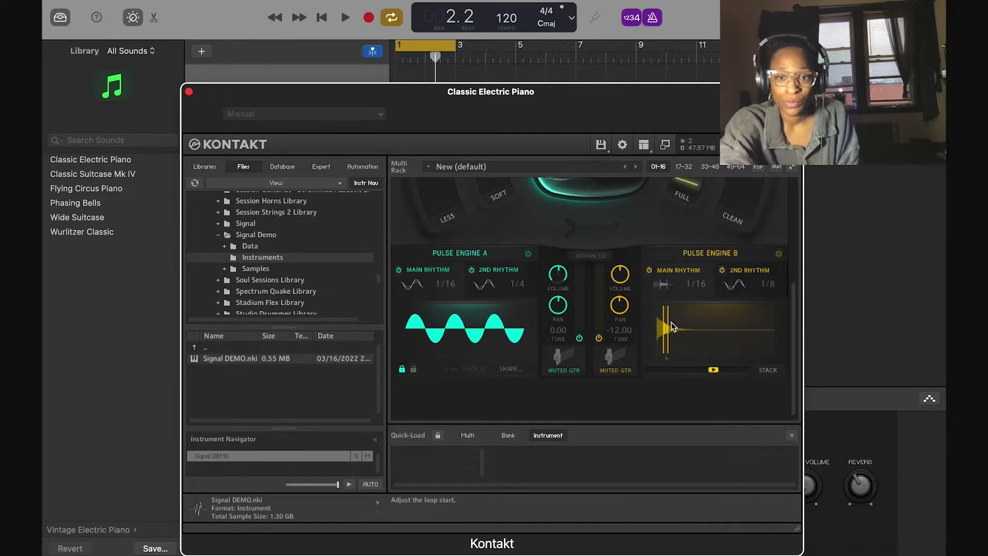
pyautogui.moveTo(669, 330); pyautogui.dragTo(661, 331)
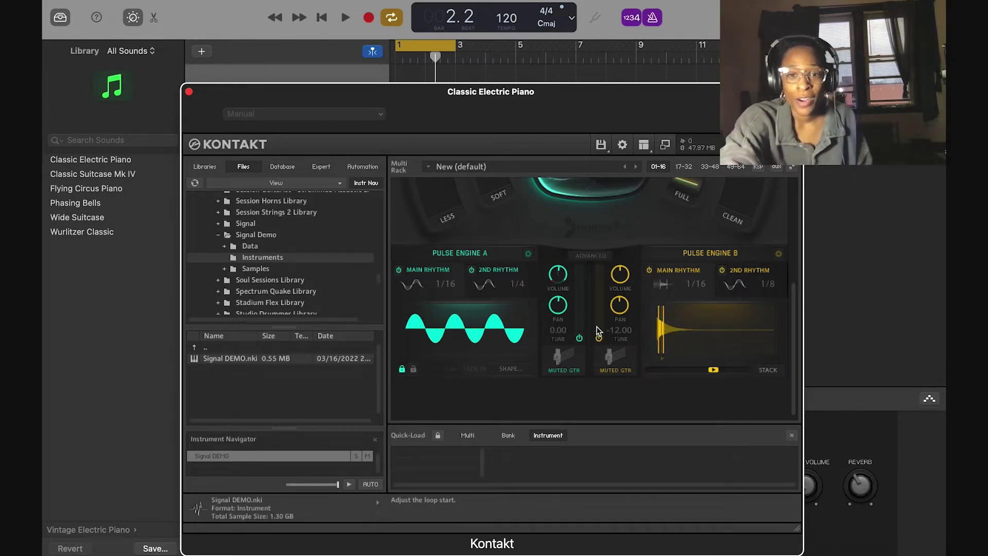
# Choose MUTED GTR as the pulse engine's sound source
pyautogui.click(569, 361)
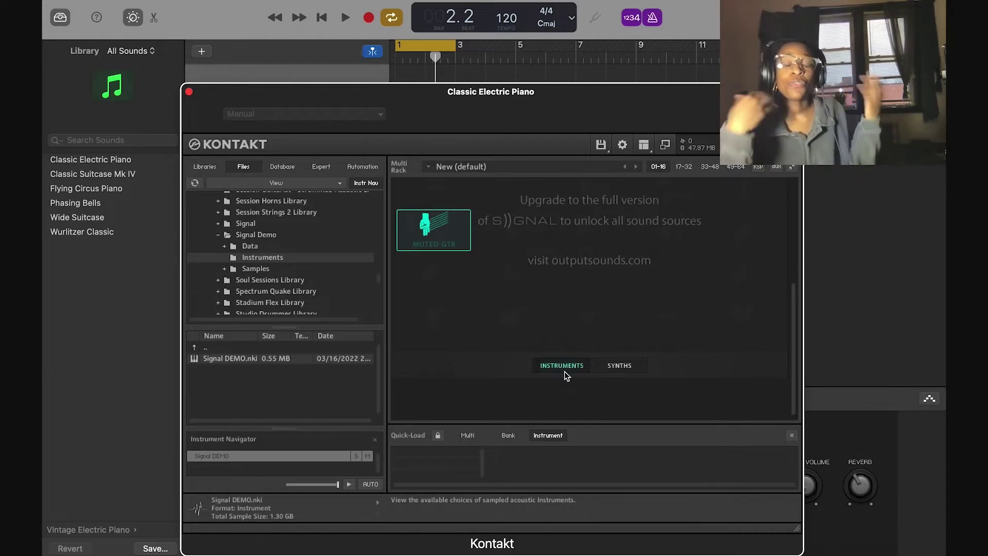
pyautogui.click(565, 375)
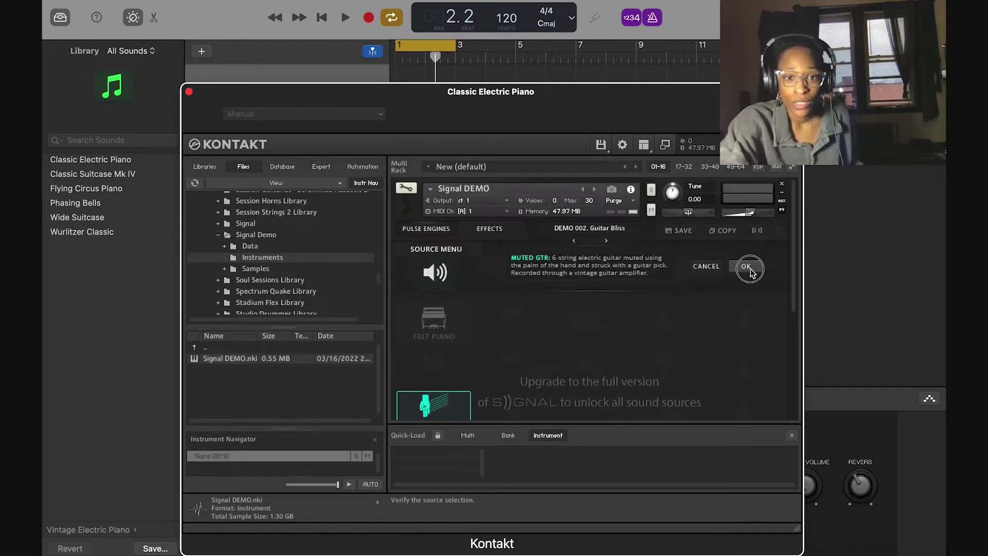
pyautogui.click(745, 266)
pyautogui.scroll(-2, 676, 330)
pyautogui.scroll(-5, 676, 329)
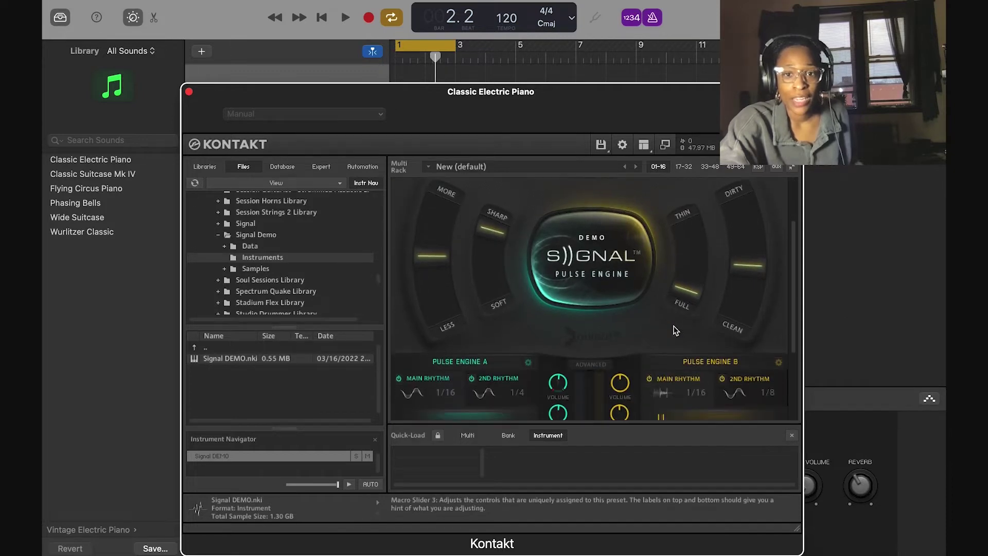
# With the pulse engine off, push Thin/Full toward Thin and Dirty/Clean toward Dirty
pyautogui.click(615, 236)
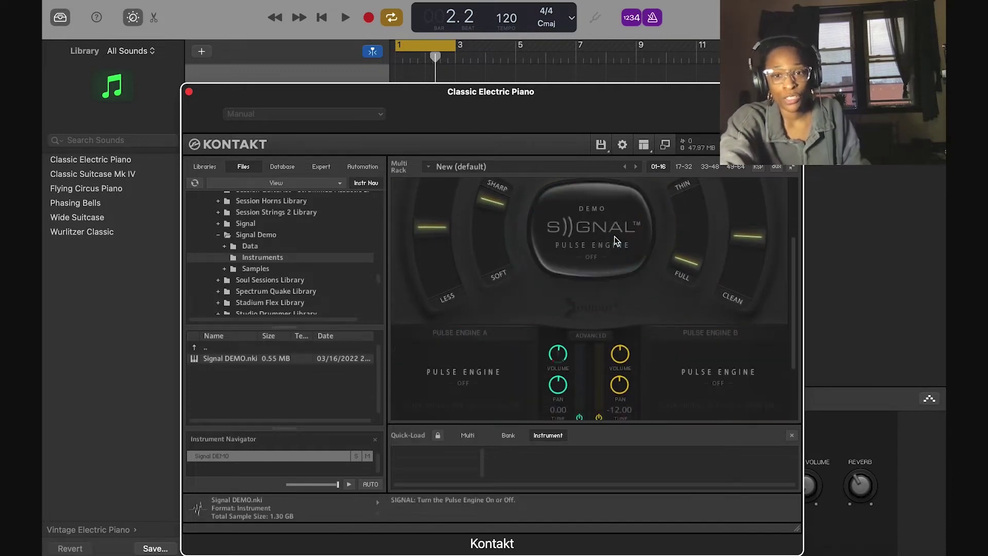
pyautogui.scroll(1, 669, 226)
pyautogui.moveTo(690, 220); pyautogui.dragTo(669, 161)
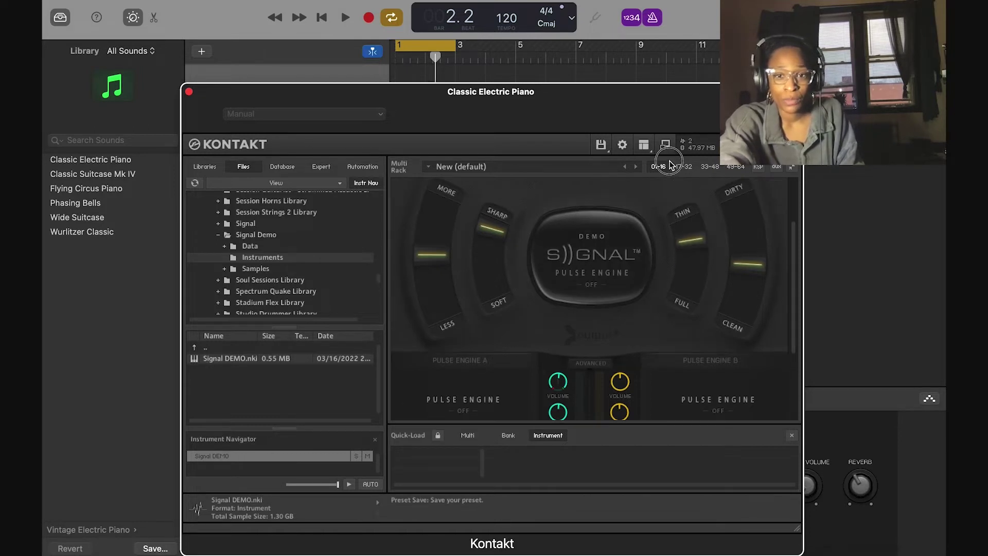
pyautogui.moveTo(755, 260); pyautogui.dragTo(752, 206)
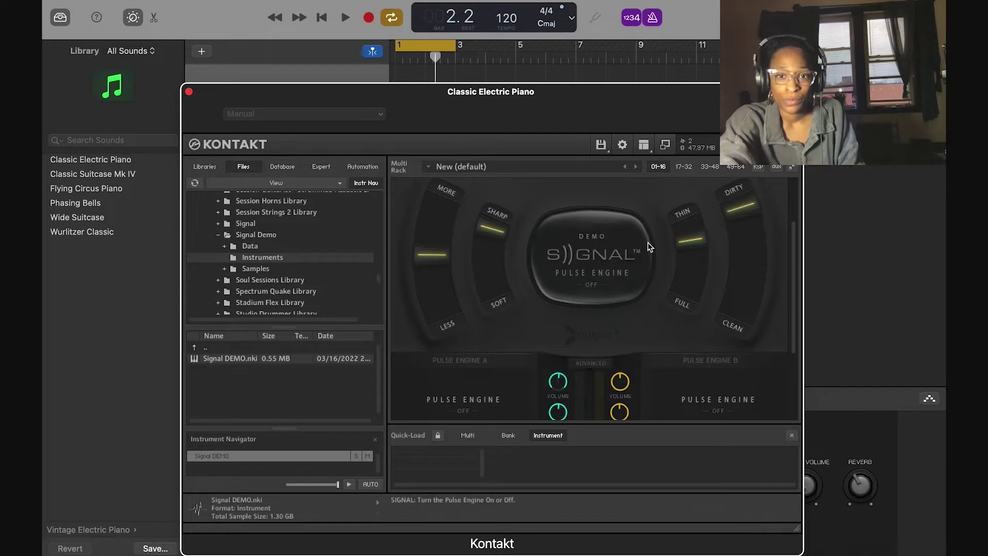
# Compare the pulse engine on and off, leaving it on
pyautogui.click(627, 257)
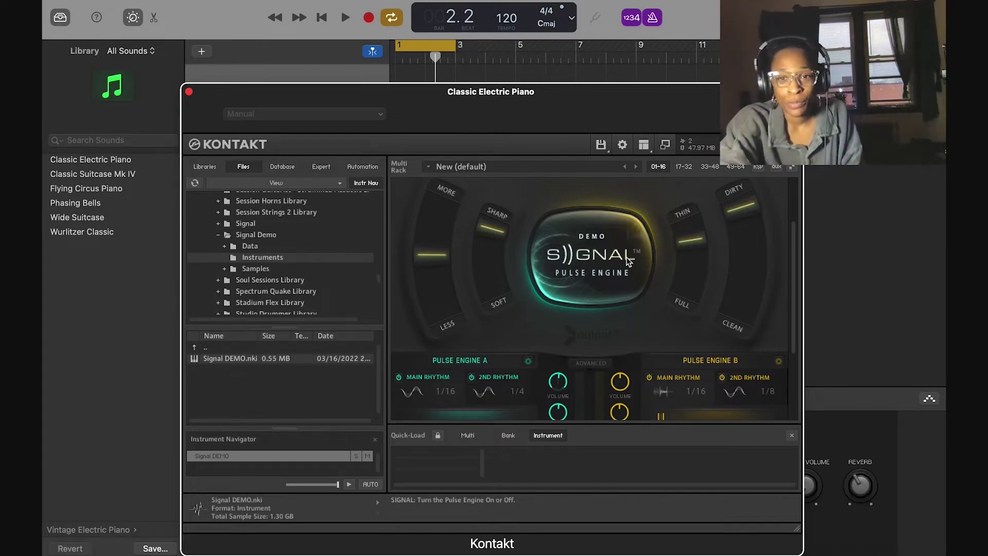
pyautogui.click(595, 256)
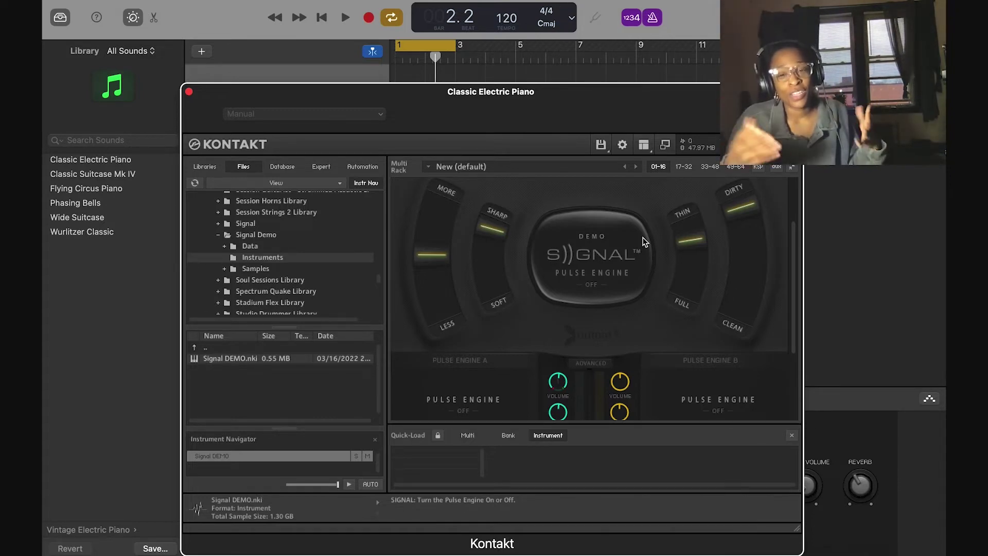
pyautogui.scroll(-4, 643, 237)
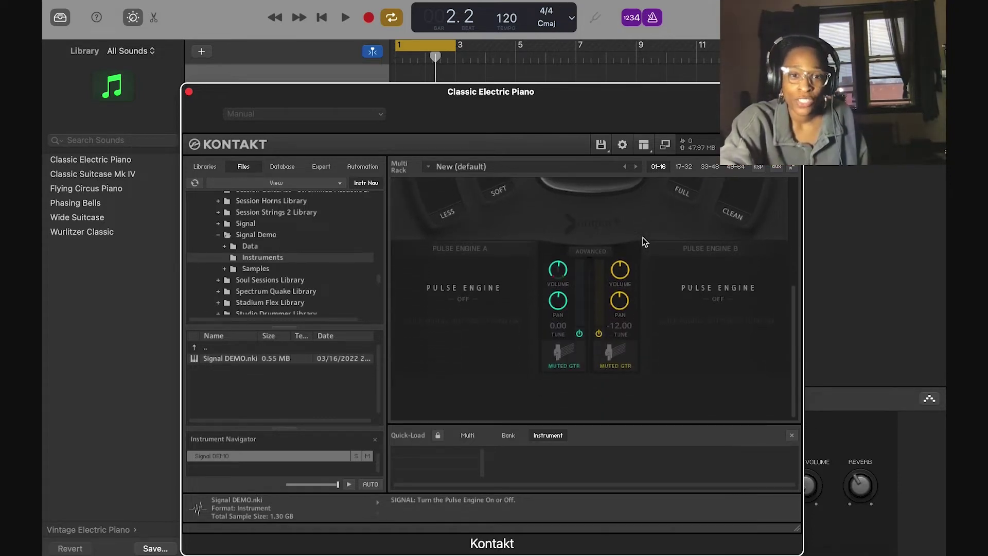
pyautogui.scroll(2, 461, 359)
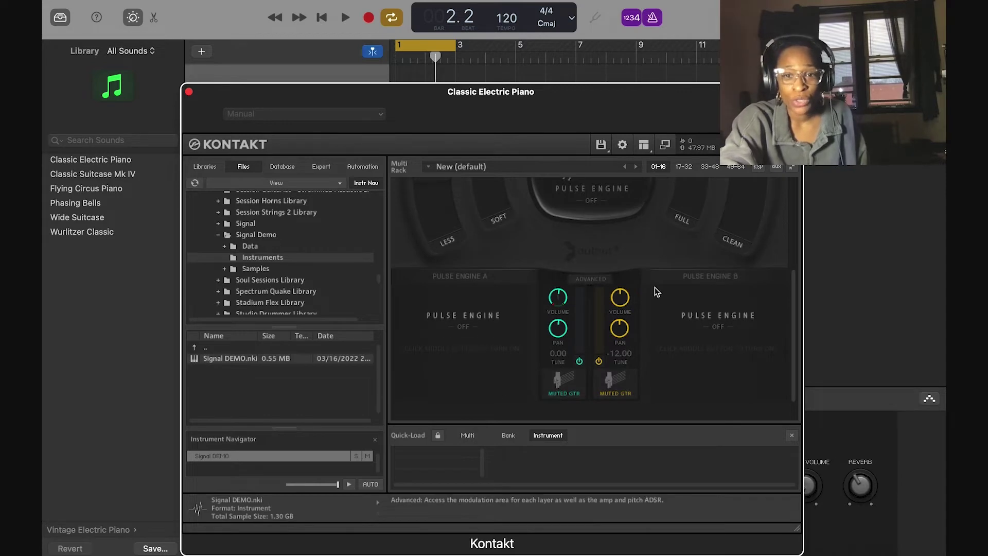
pyautogui.scroll(1, 564, 235)
pyautogui.click(563, 231)
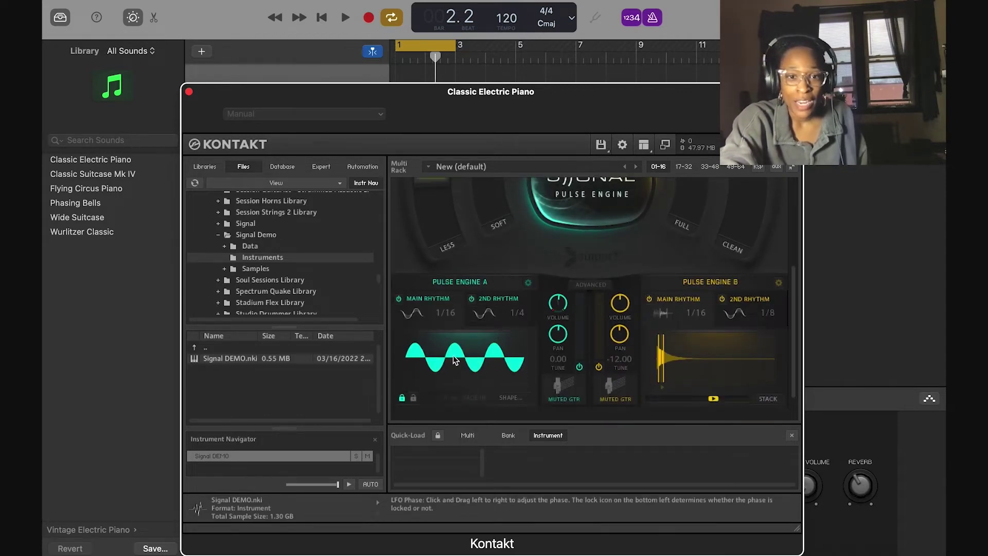
# Set Pulse Engine A's main rhythm to ARP
pyautogui.scroll(-3, 418, 314)
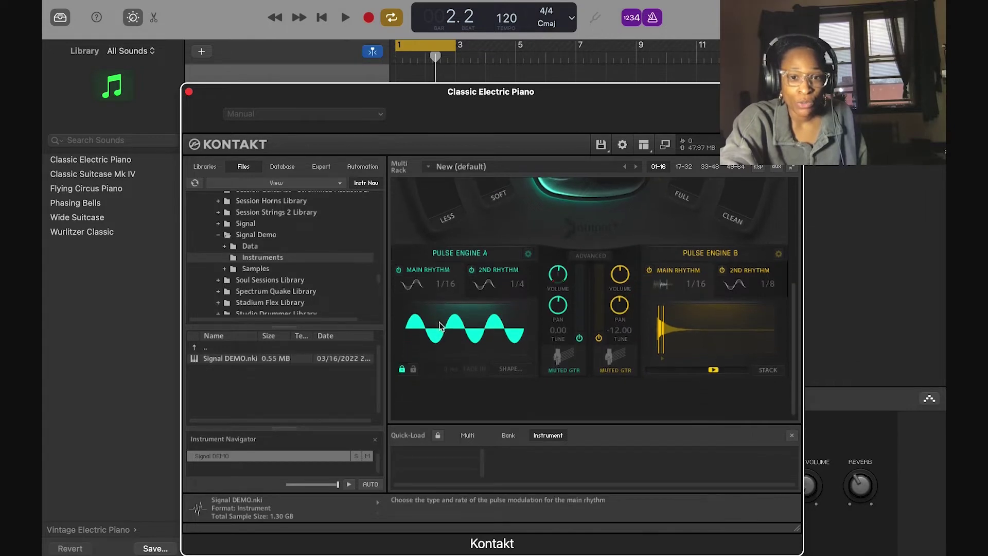
pyautogui.click(415, 292)
pyautogui.click(482, 279)
pyautogui.scroll(-1, 511, 345)
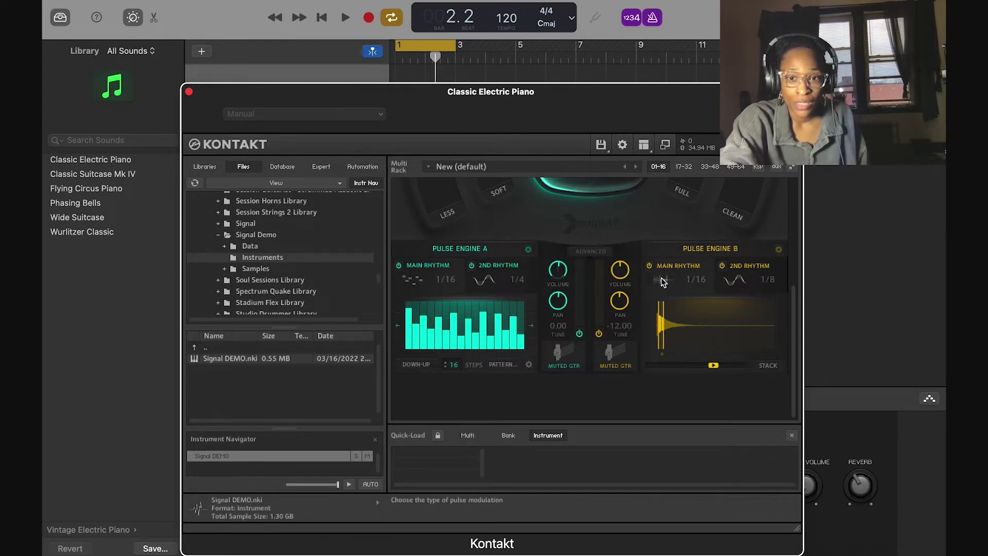
pyautogui.click(737, 284)
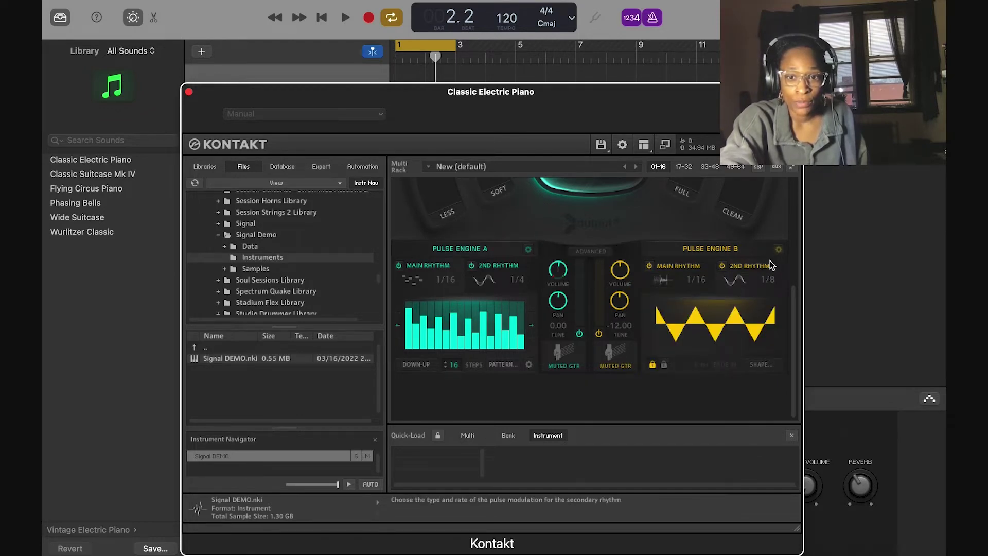
pyautogui.click(482, 289)
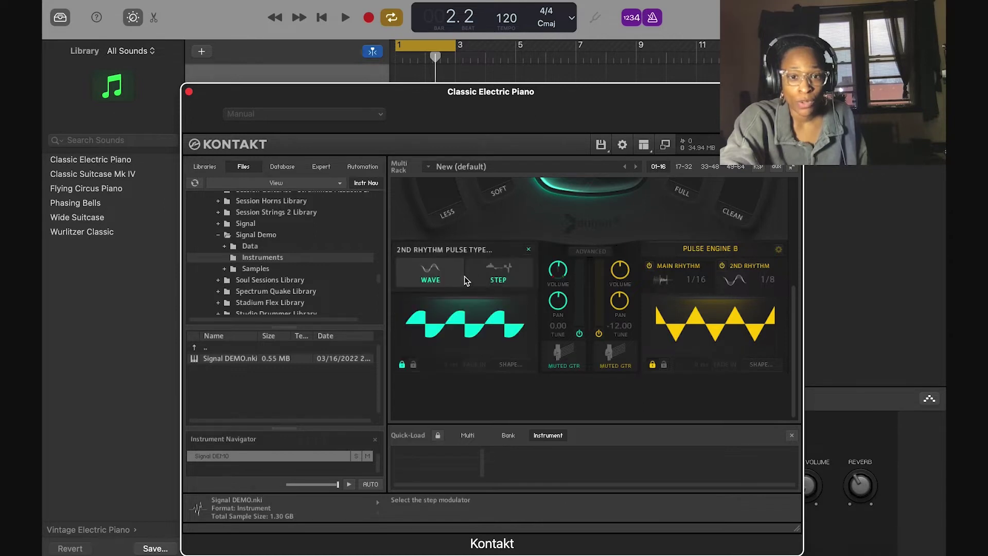
pyautogui.click(528, 249)
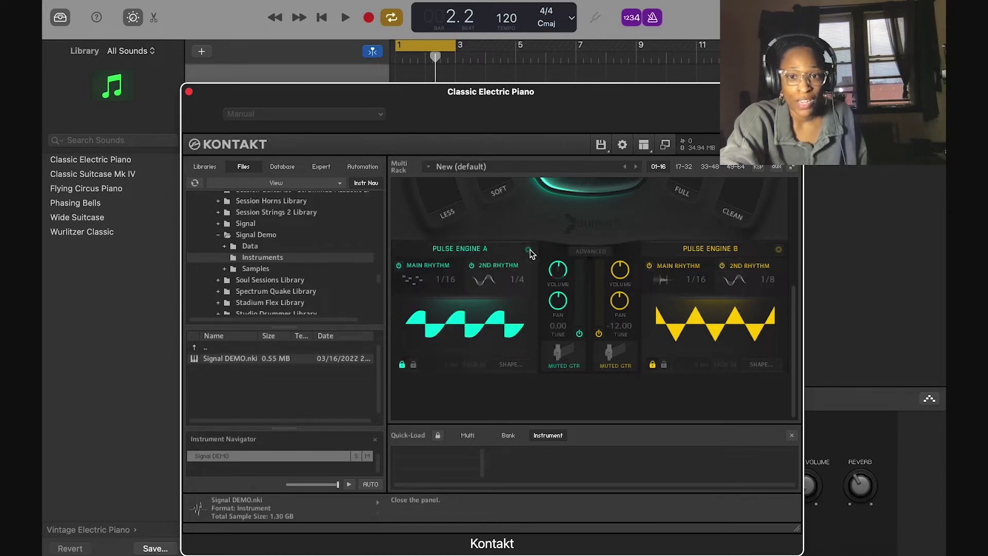
# Set Pulse Engine B's main rhythm to ARP at a 1/2 rate with 5 steps
pyautogui.click(663, 286)
pyautogui.click(729, 280)
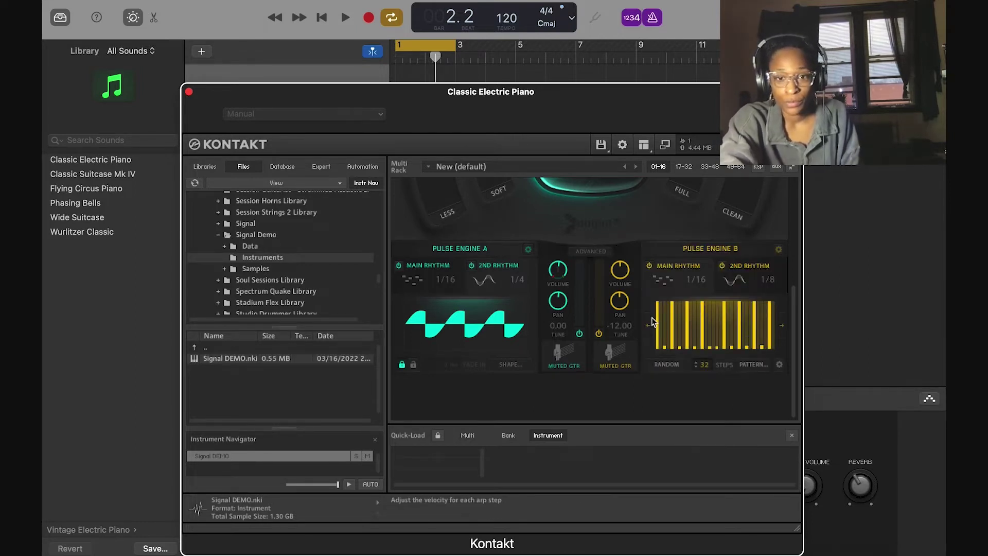
pyautogui.click(694, 280)
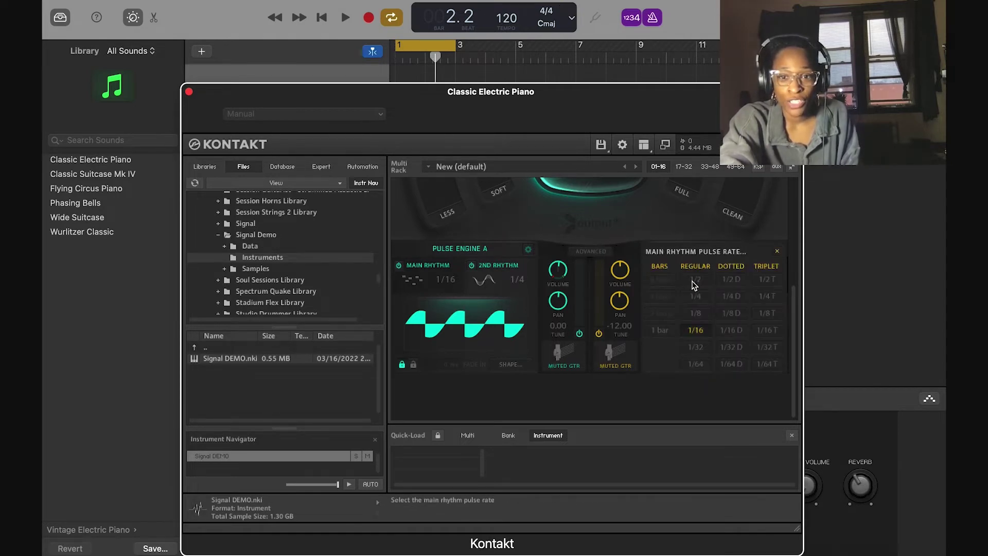
pyautogui.click(700, 279)
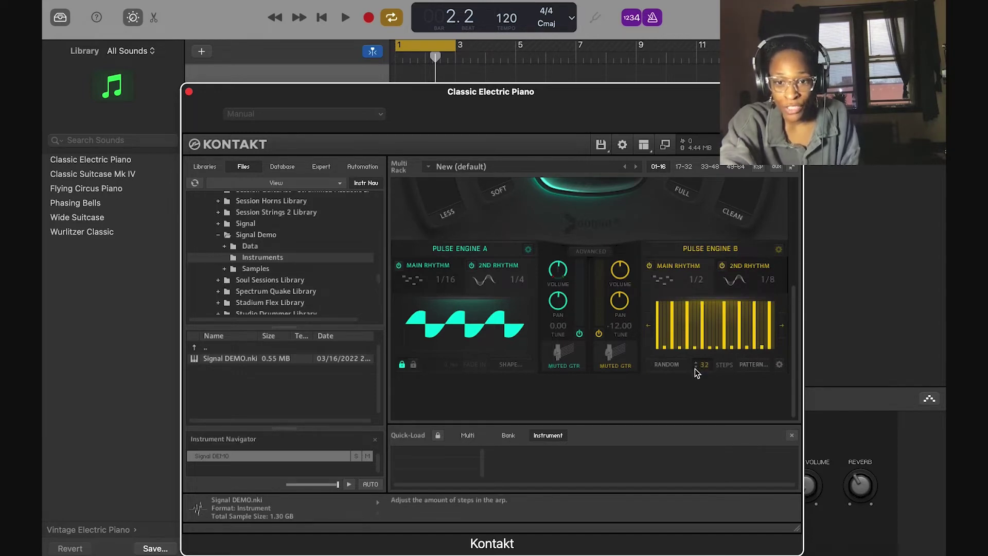
pyautogui.moveTo(702, 370); pyautogui.dragTo(720, 415)
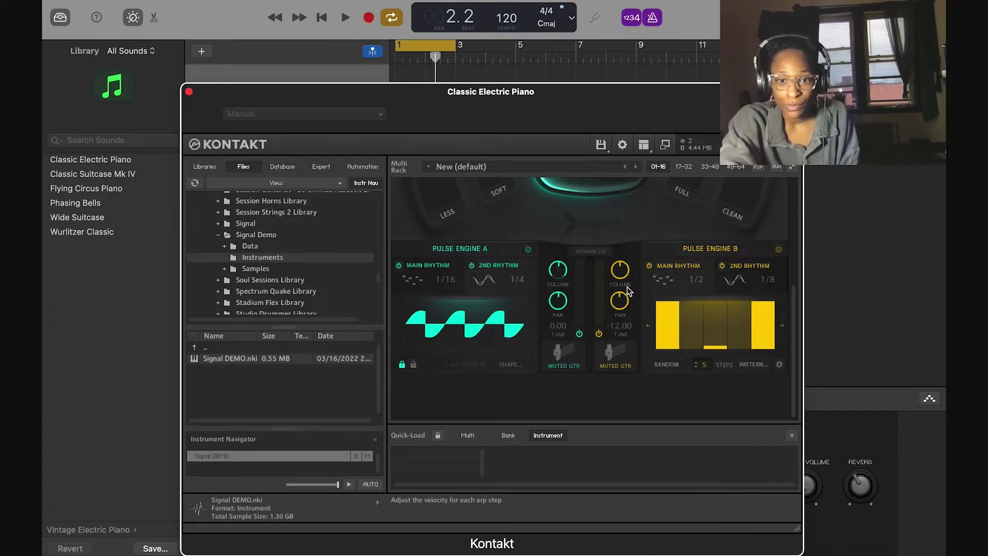
# Adjust Pulse Engine B's volume and pan it toward the right
pyautogui.moveTo(609, 230); pyautogui.dragTo(609, 229)
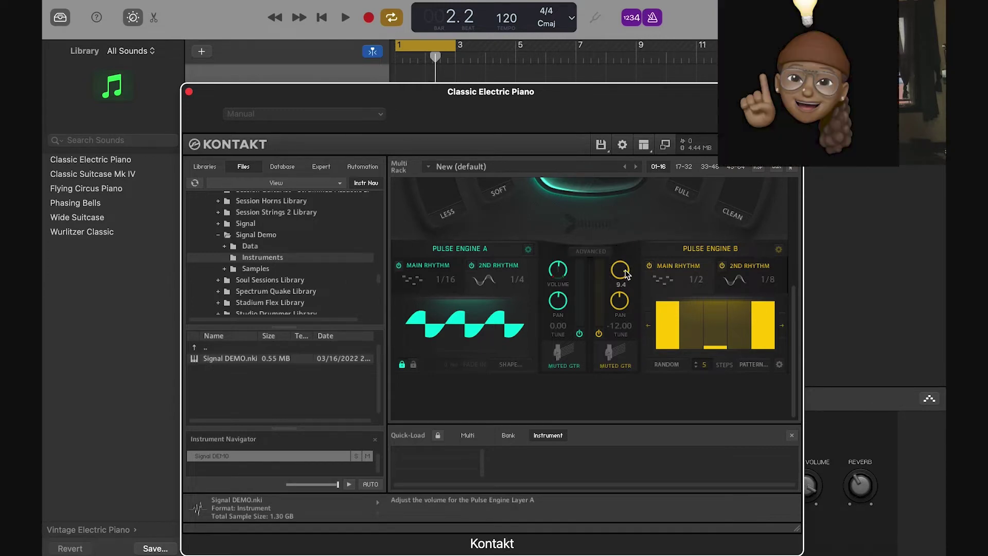
pyautogui.moveTo(627, 274); pyautogui.dragTo(605, 174)
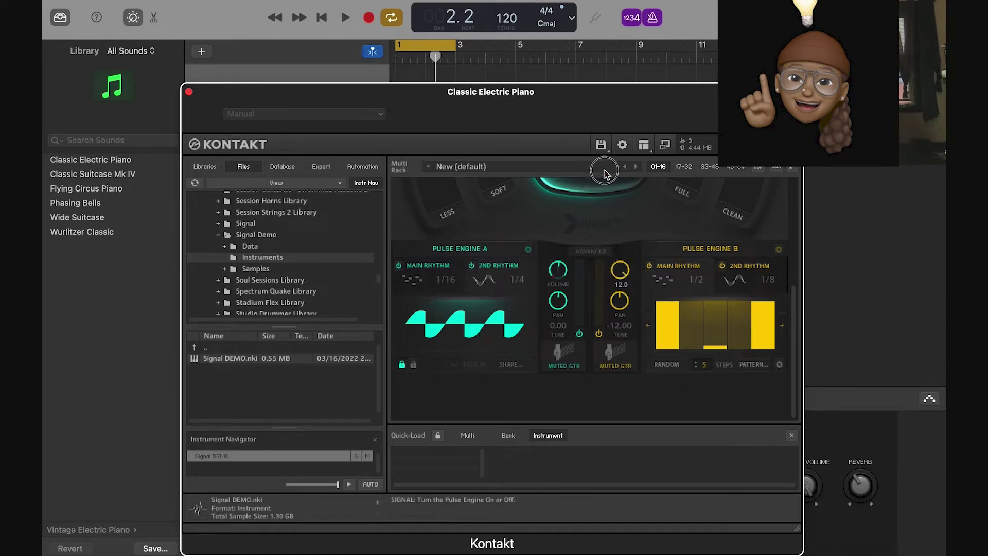
pyautogui.moveTo(621, 280); pyautogui.dragTo(669, 401)
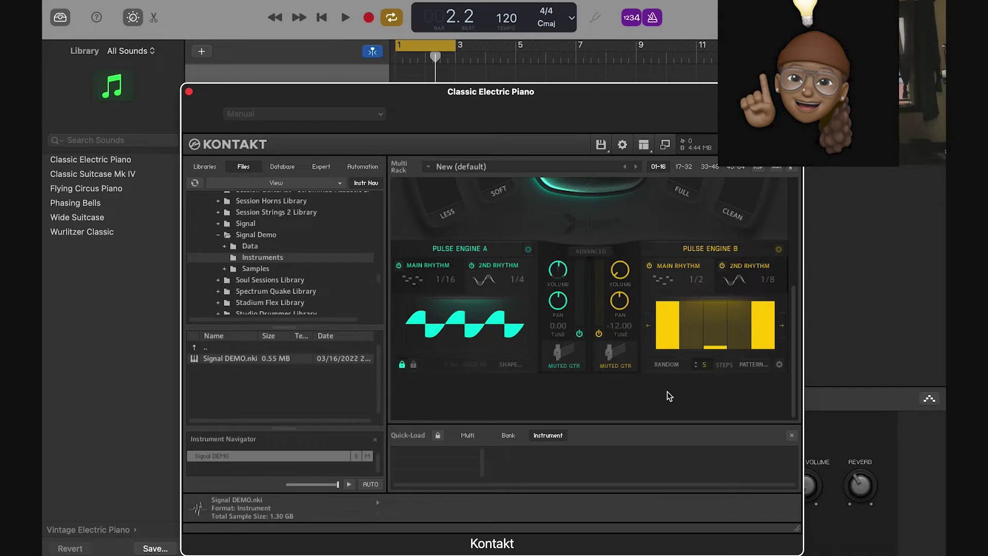
pyautogui.moveTo(616, 270); pyautogui.dragTo(591, 109)
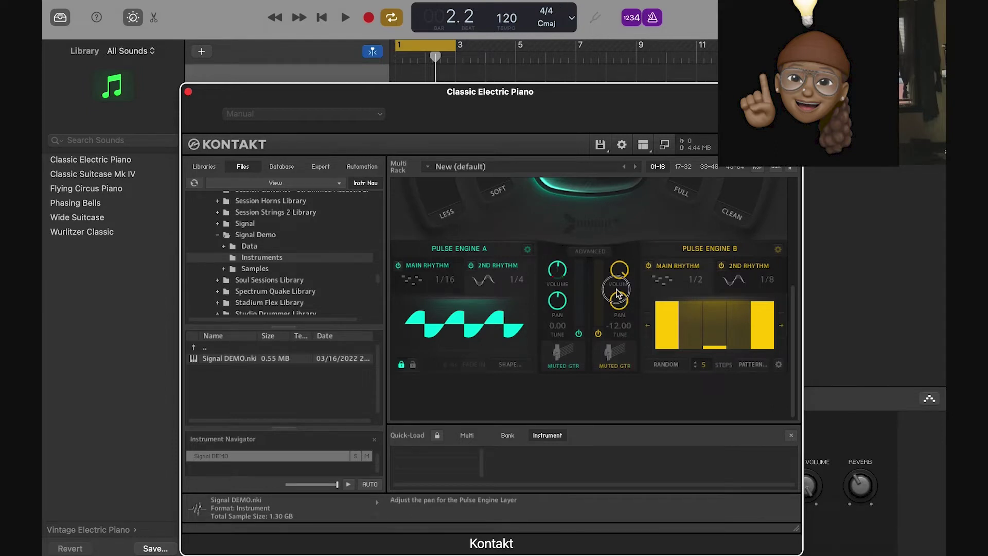
pyautogui.moveTo(620, 307); pyautogui.dragTo(559, 332)
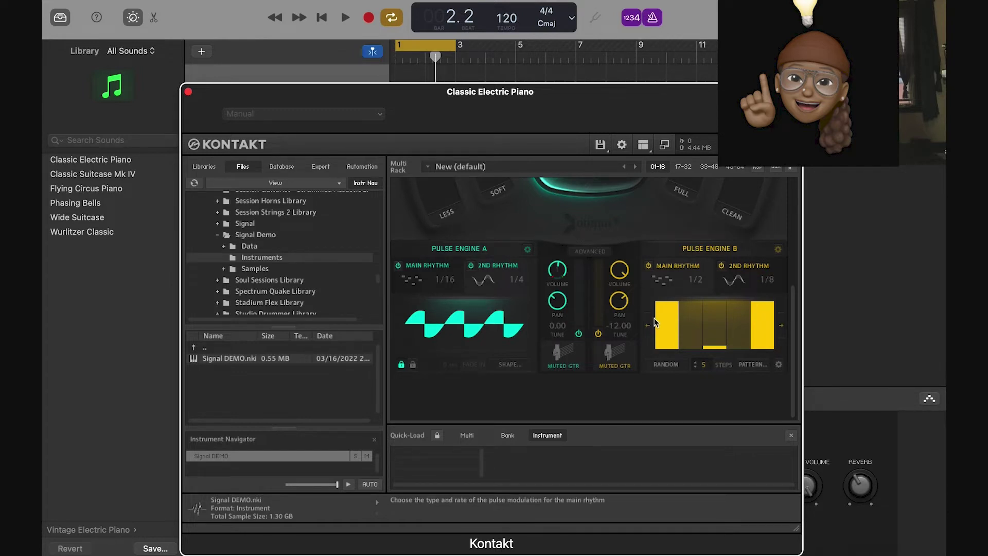
pyautogui.scroll(5, 654, 313)
pyautogui.scroll(-1, 653, 324)
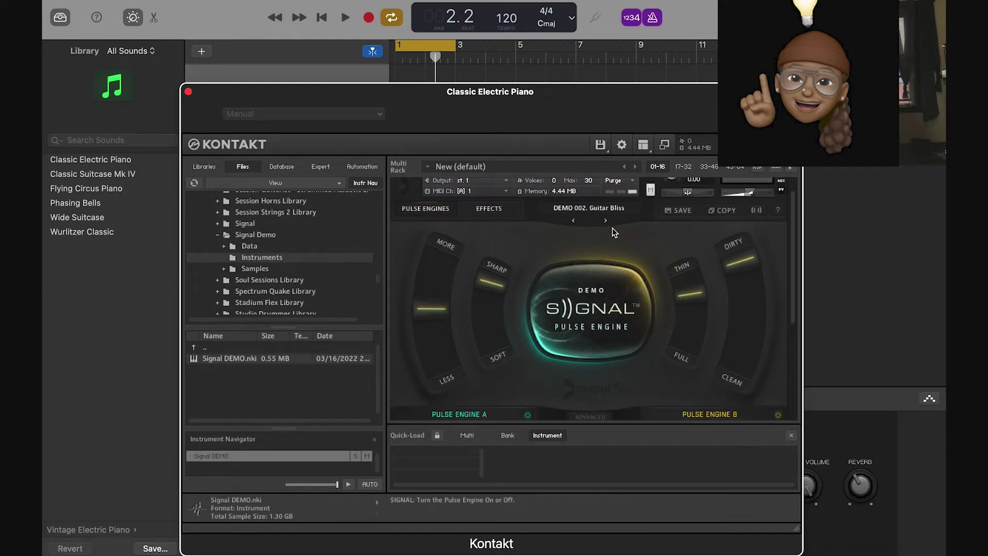
# Switch on Signal's global EQ and adjust the first band's frequency and second band's width
pyautogui.click(488, 213)
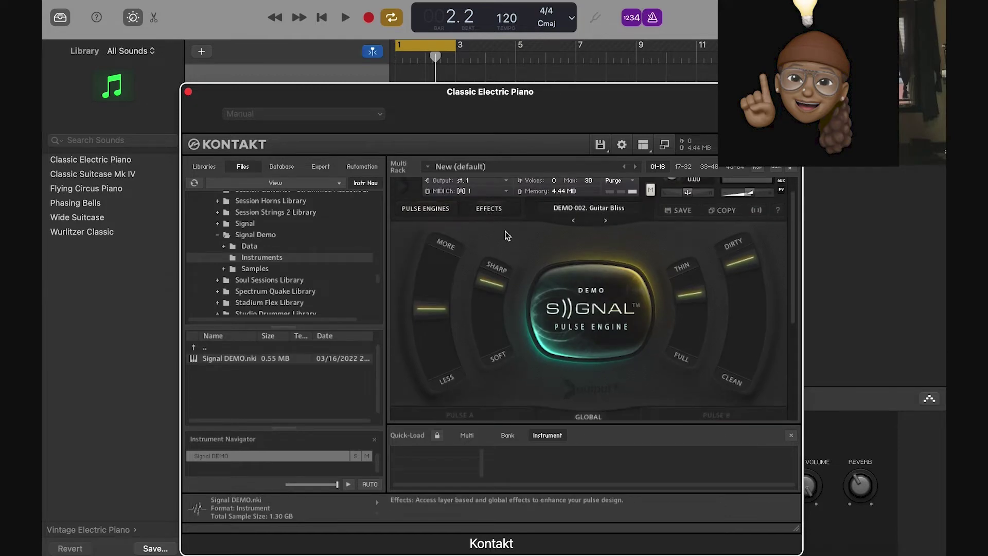
pyautogui.scroll(-5, 535, 278)
pyautogui.scroll(-1, 550, 306)
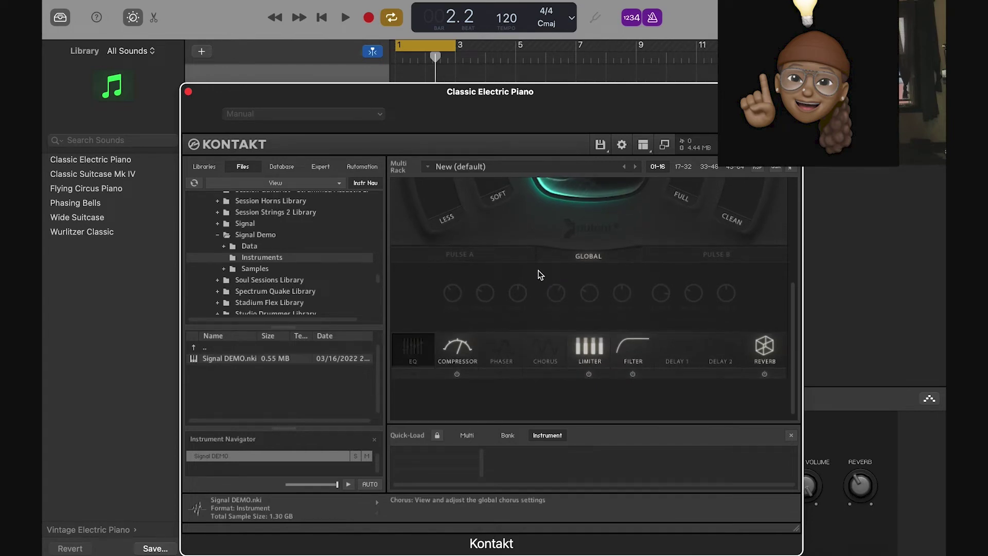
pyautogui.scroll(5, 540, 274)
pyautogui.scroll(-5, 538, 276)
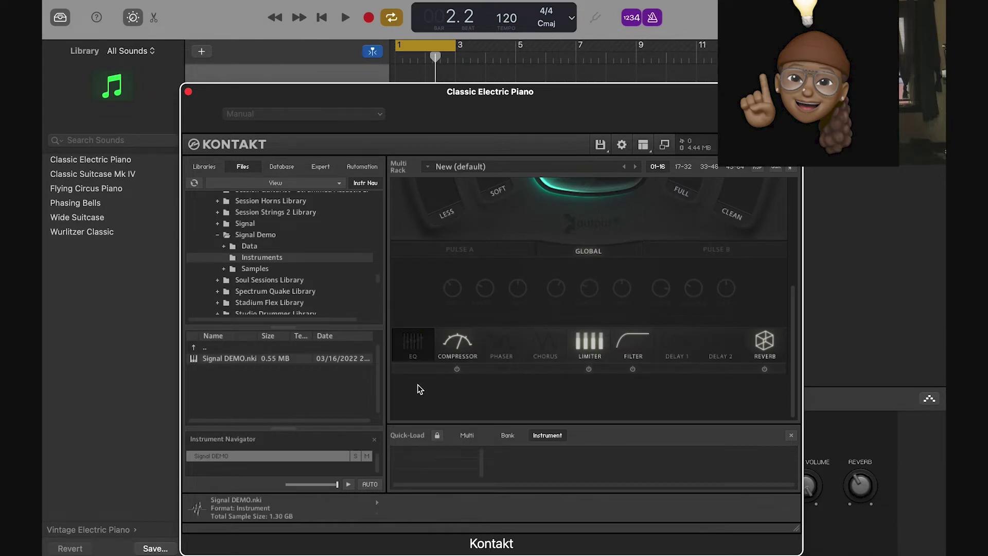
pyautogui.click(413, 369)
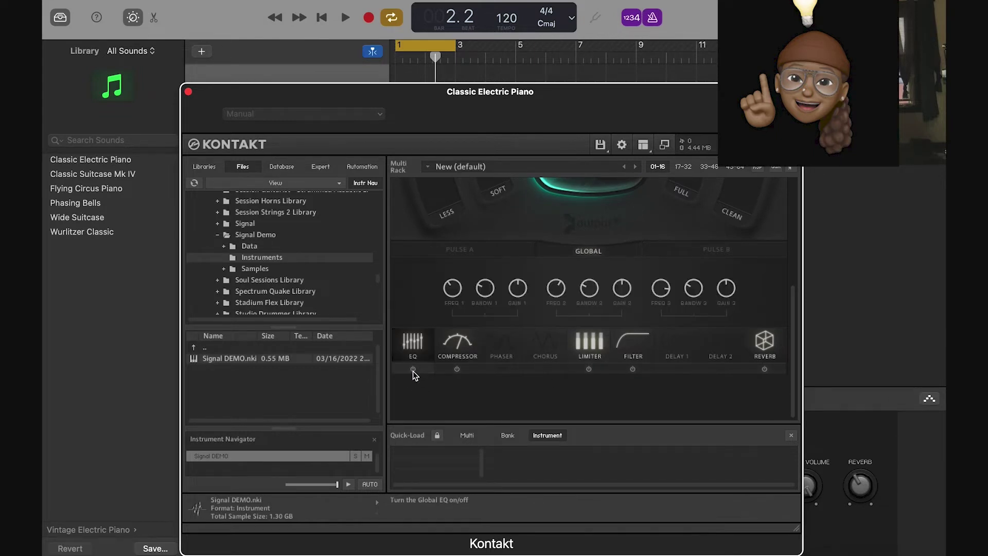
pyautogui.moveTo(452, 289); pyautogui.dragTo(437, 209)
pyautogui.click(581, 275)
# Raise the compressor's attack time and set its gain
pyautogui.click(463, 342)
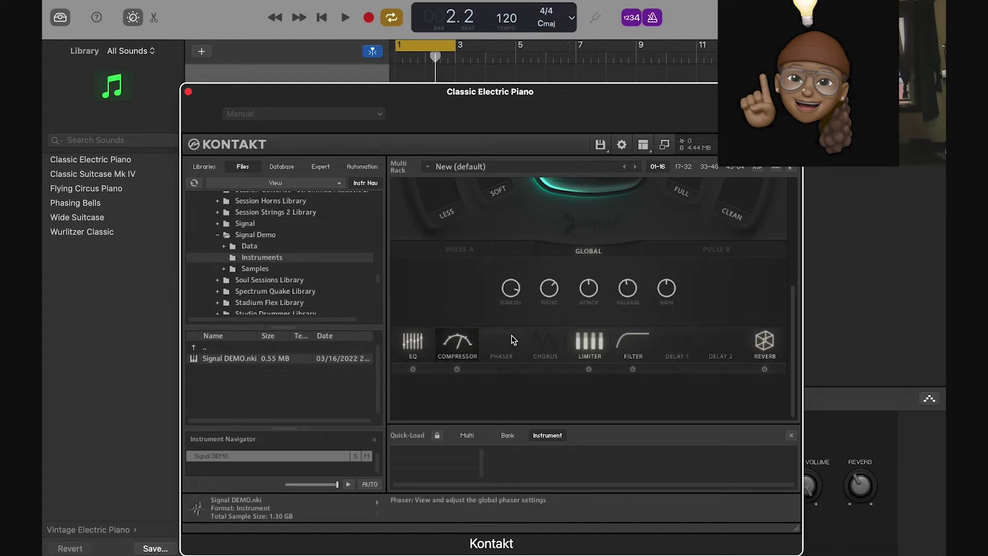
pyautogui.moveTo(589, 288); pyautogui.dragTo(606, 322)
pyautogui.moveTo(665, 289)
pyautogui.mouseDown()
pyautogui.moveTo(651, 258)
pyautogui.moveTo(678, 330)
pyautogui.moveTo(668, 308)
pyautogui.mouseUp()
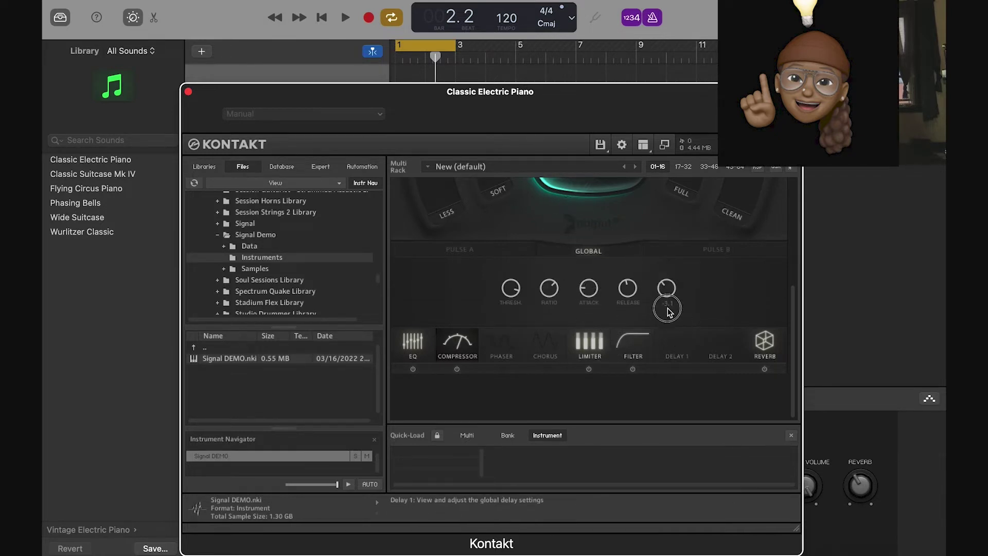
# Switch on the phaser and set its depth to 85.7
pyautogui.click(498, 339)
pyautogui.click(501, 369)
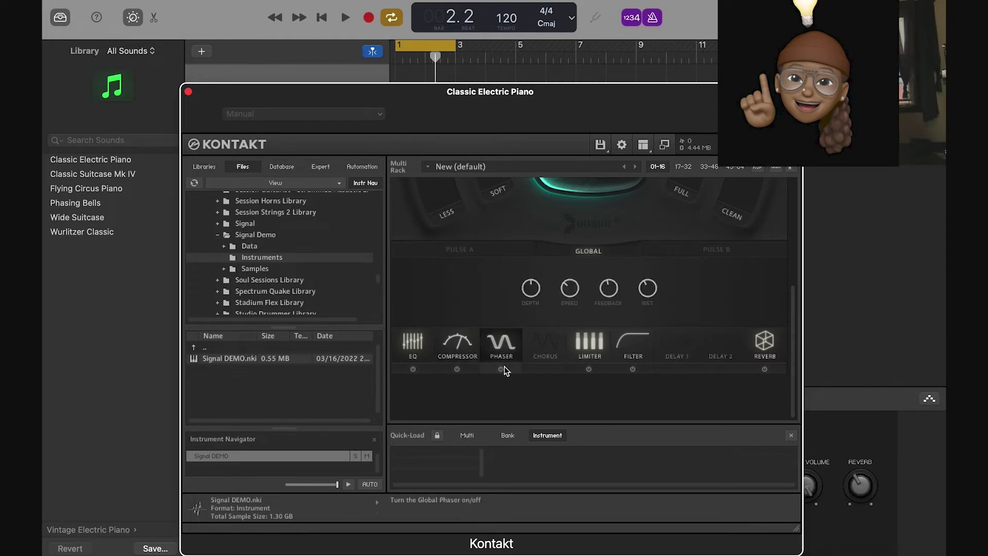
pyautogui.moveTo(531, 290); pyautogui.dragTo(556, 248)
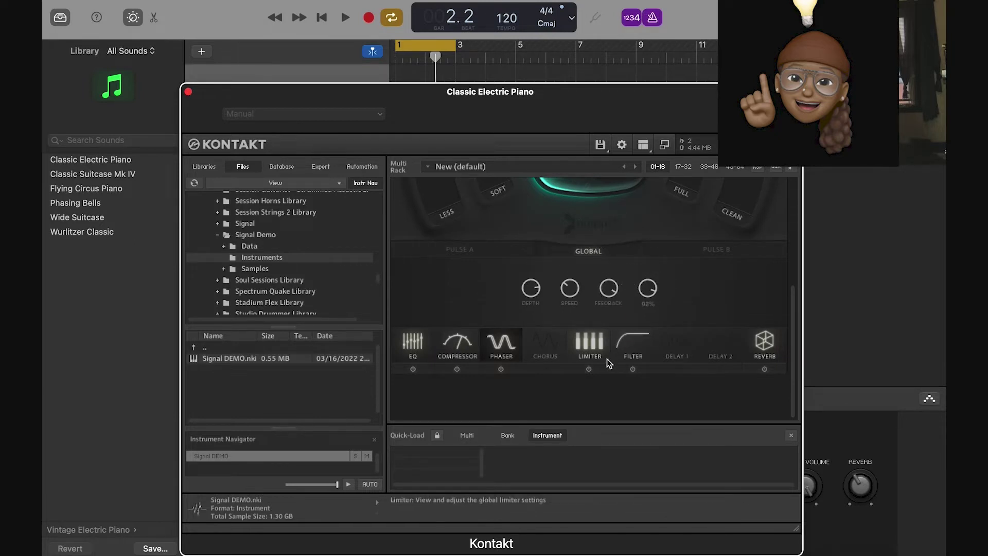
# Enable the chorus with wet at 78% and speed 3.1, turning the phaser back off
pyautogui.click(545, 369)
pyautogui.click(501, 368)
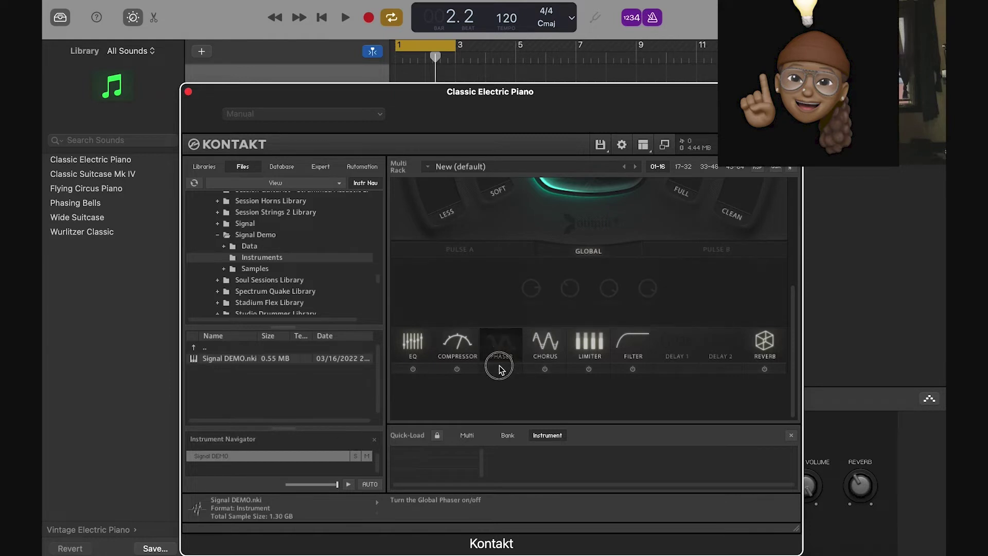
pyautogui.click(543, 351)
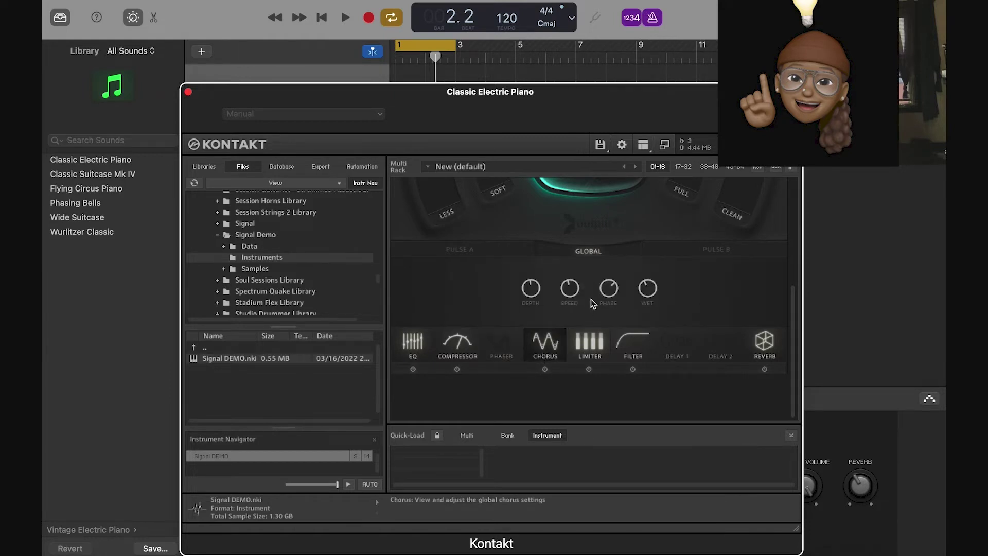
pyautogui.moveTo(638, 288); pyautogui.dragTo(638, 242)
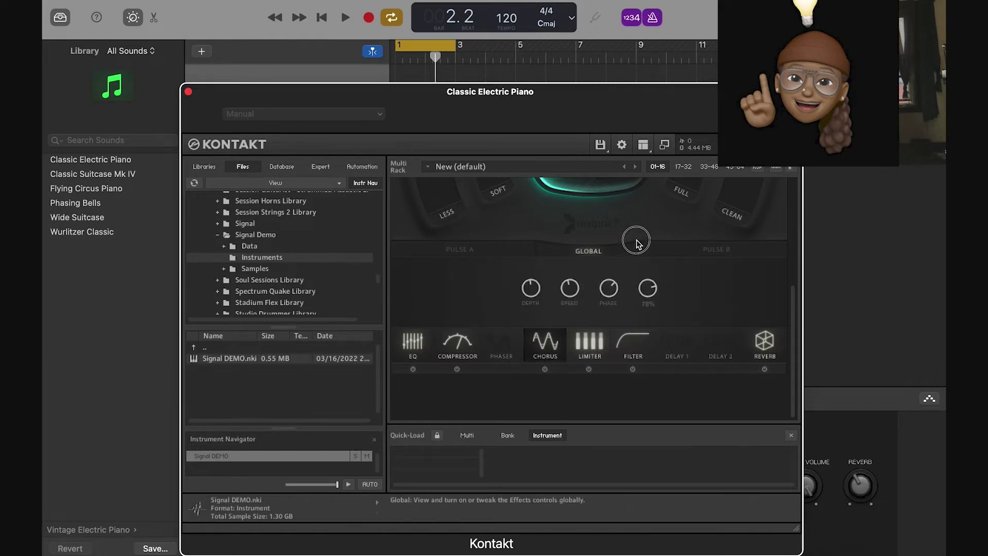
pyautogui.moveTo(570, 289); pyautogui.dragTo(554, 245)
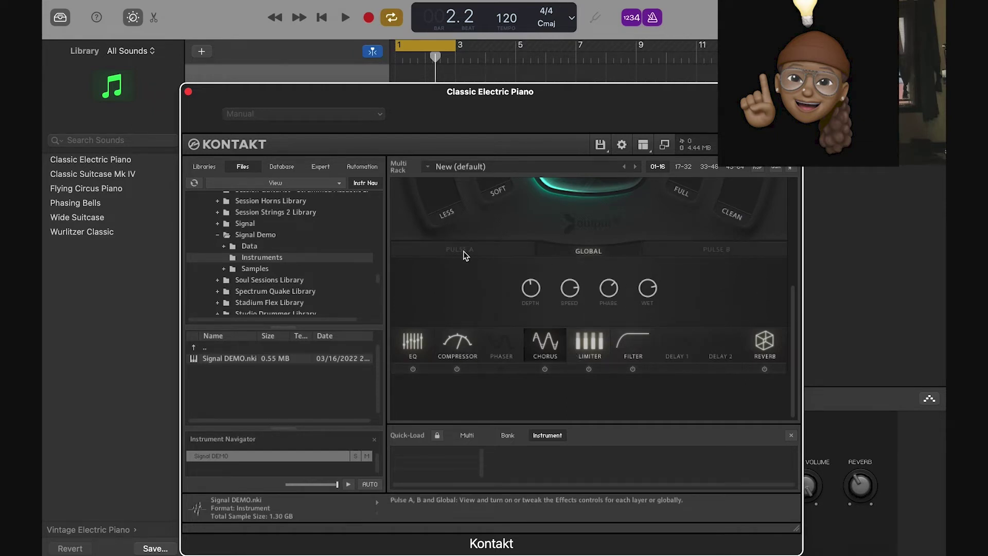
pyautogui.scroll(3, 466, 255)
pyautogui.scroll(-2, 466, 256)
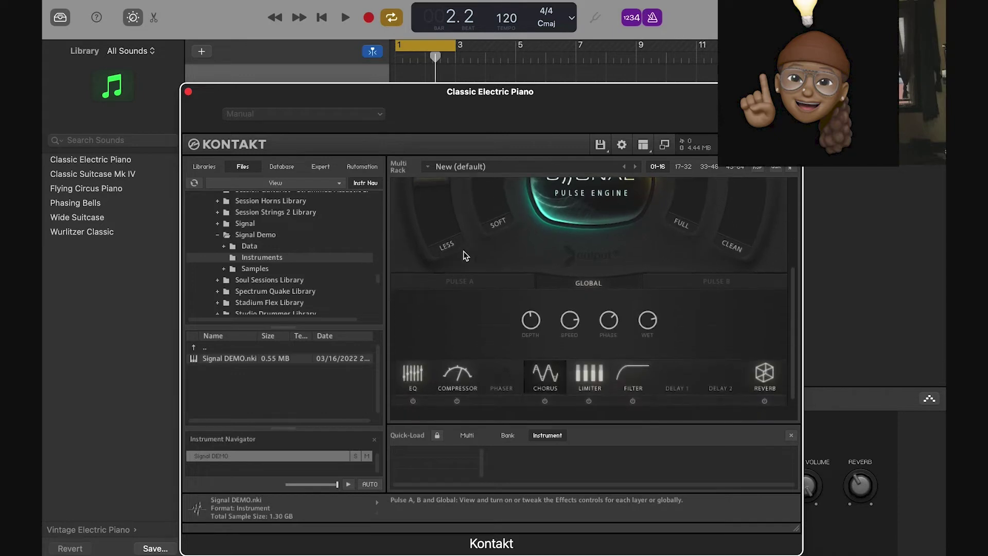
# Switch on Flutter for Pulse A and B and adjust their pitch amounts, Pulse B to 12.0
pyautogui.click(462, 283)
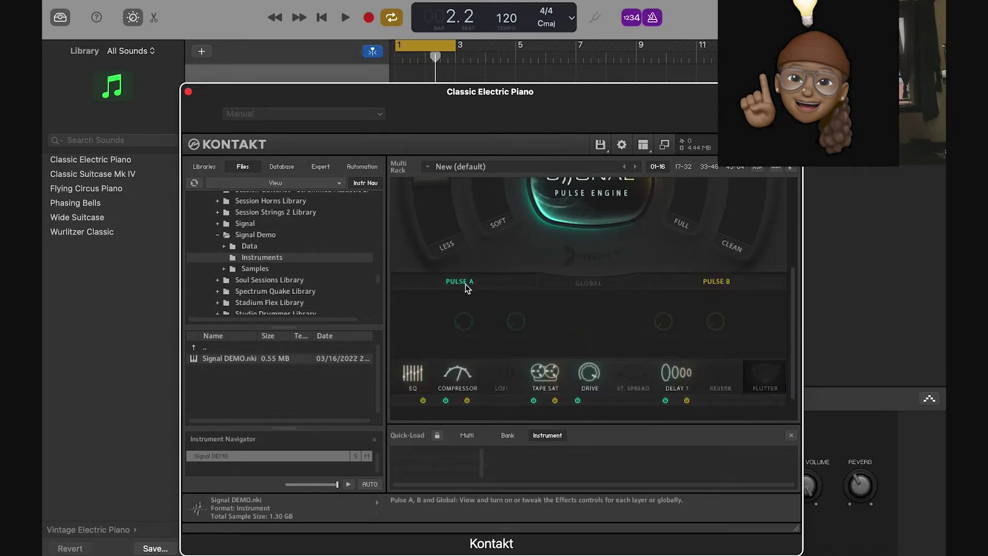
pyautogui.scroll(-2, 486, 353)
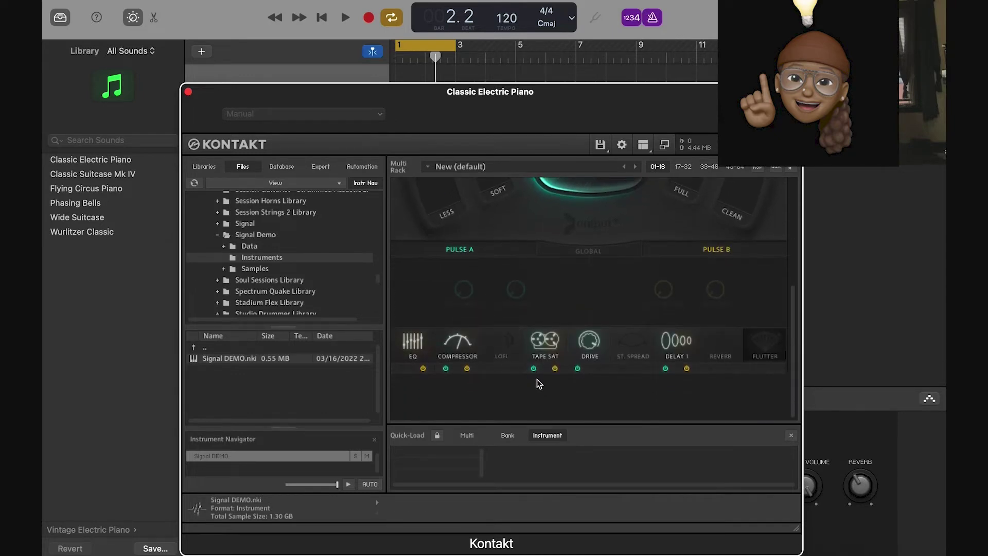
pyautogui.click(463, 290)
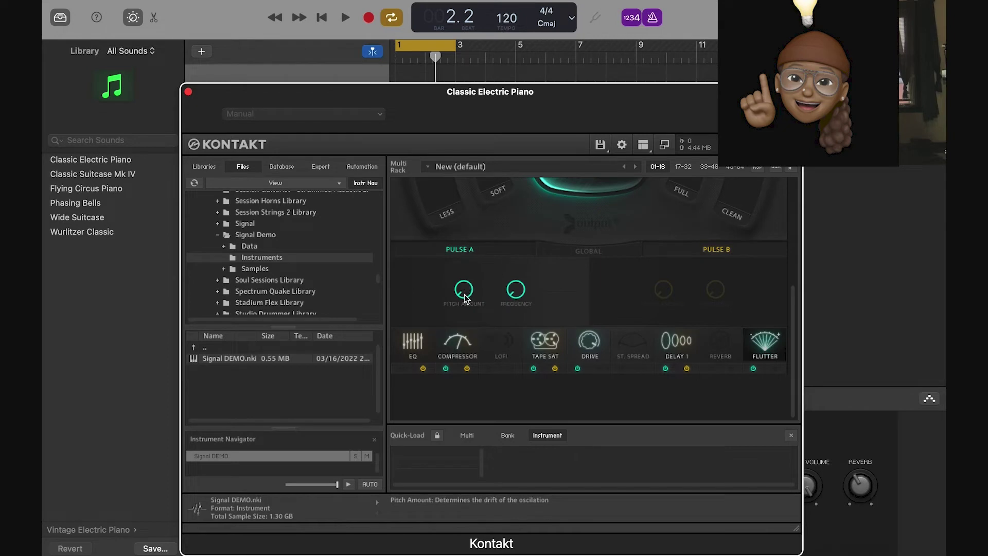
pyautogui.click(667, 290)
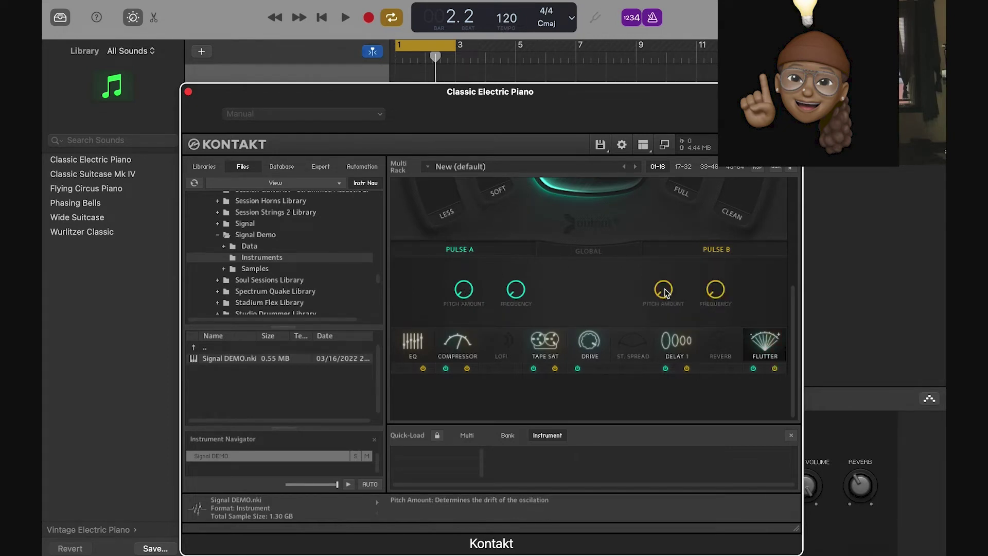
pyautogui.click(465, 294)
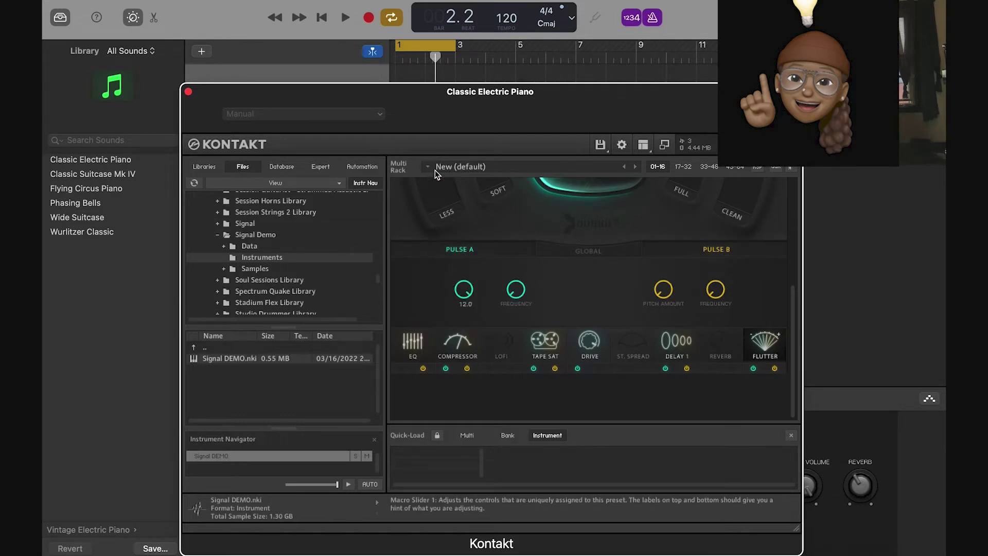
pyautogui.click(663, 288)
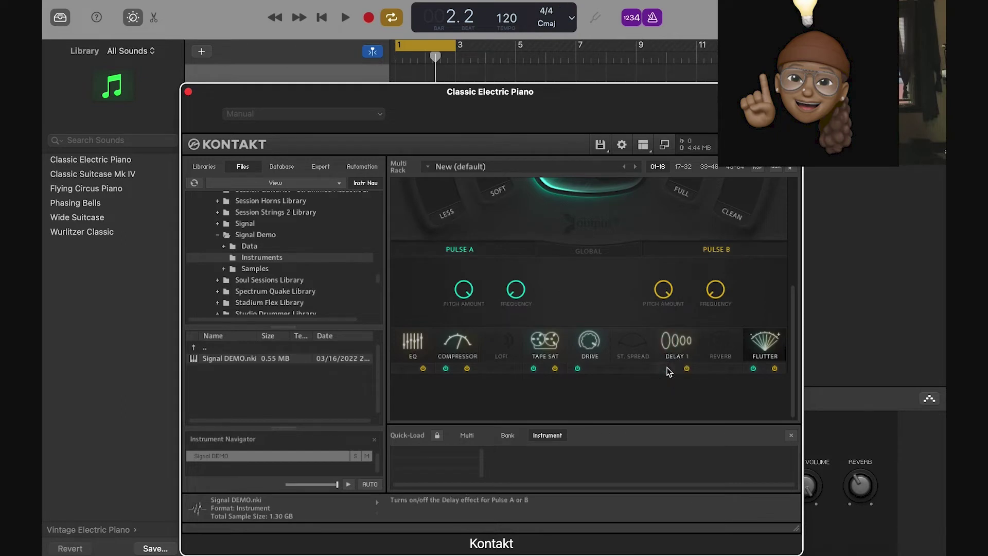
# Turn off Delay 1 and switch on reverb for both Pulse A and Pulse B
pyautogui.click(686, 368)
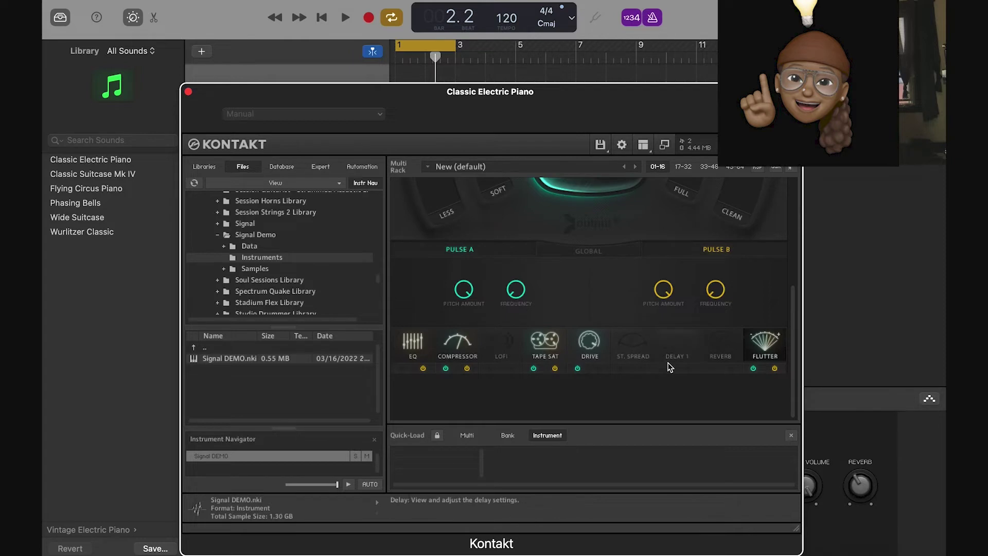
pyautogui.click(588, 250)
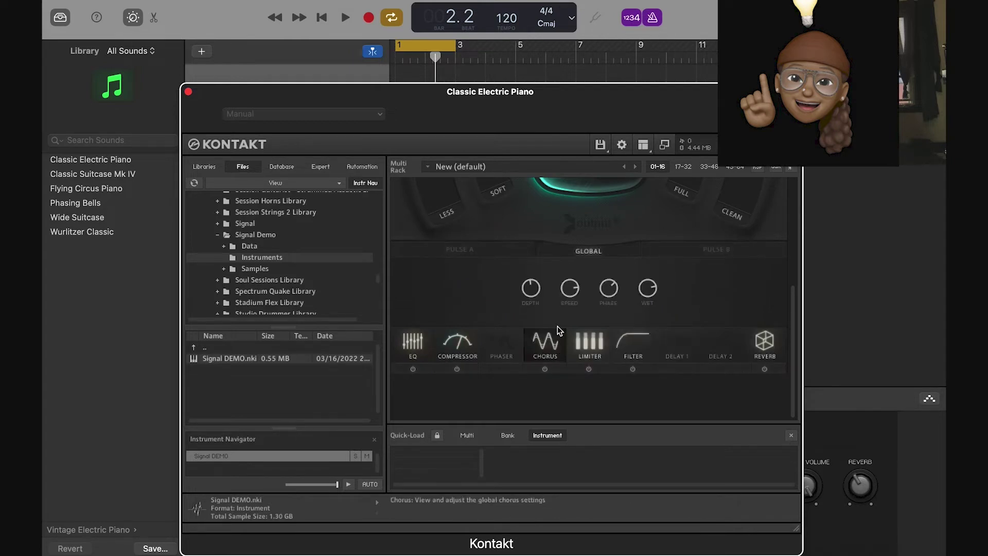
pyautogui.click(474, 249)
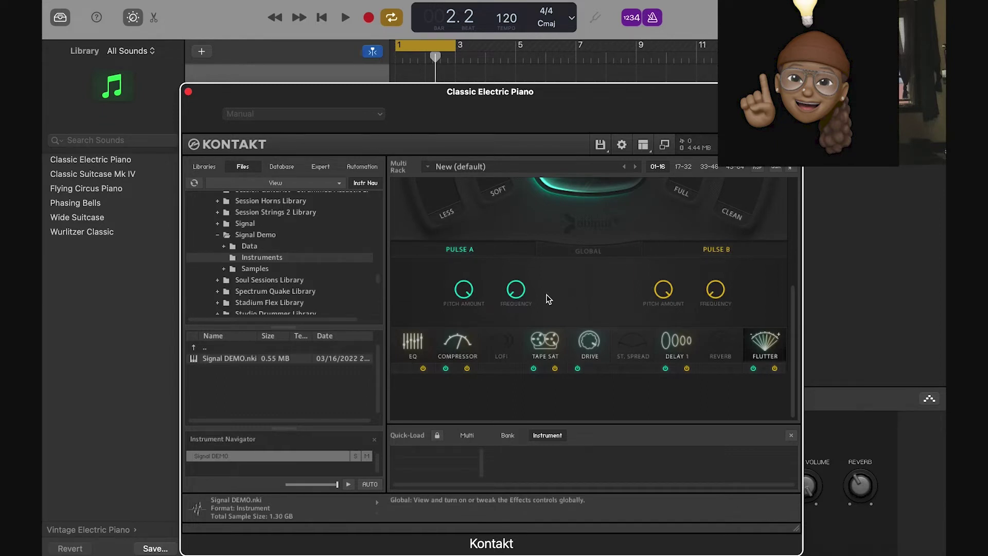
pyautogui.click(720, 353)
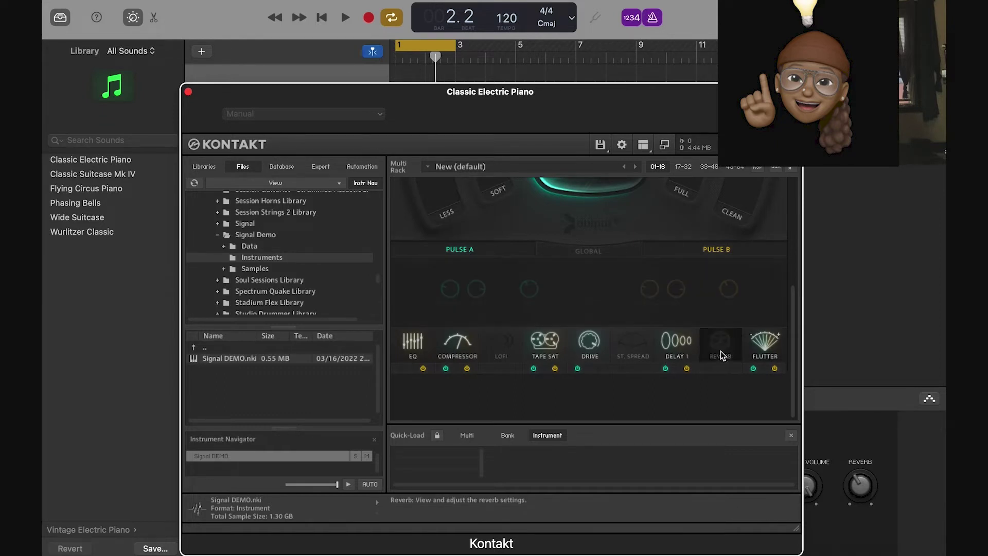
pyautogui.click(711, 368)
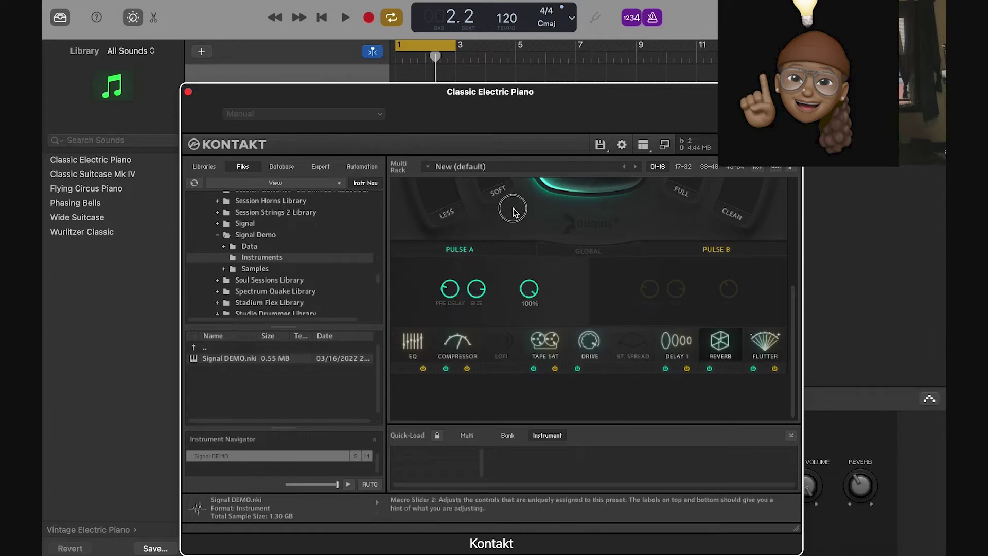
pyautogui.click(729, 288)
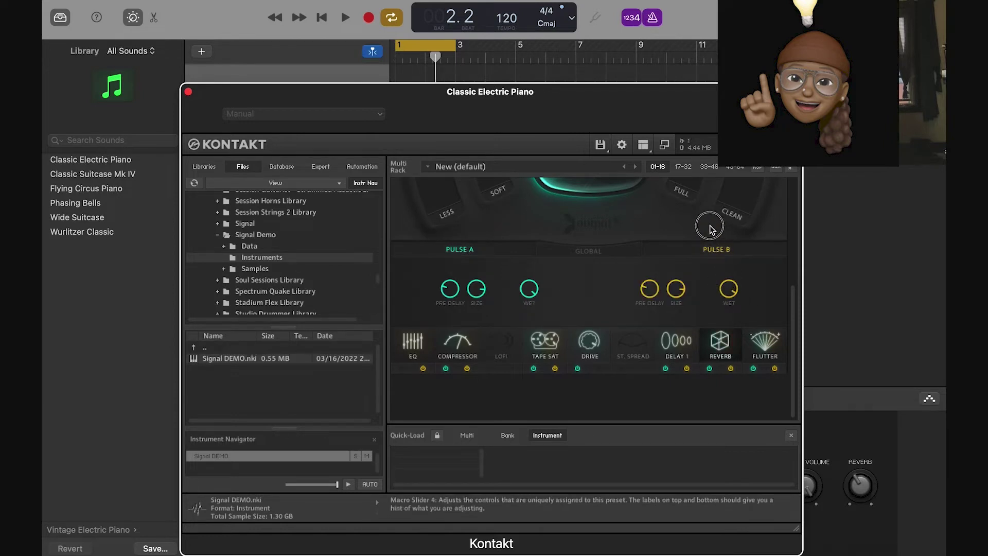
pyautogui.scroll(5, 710, 227)
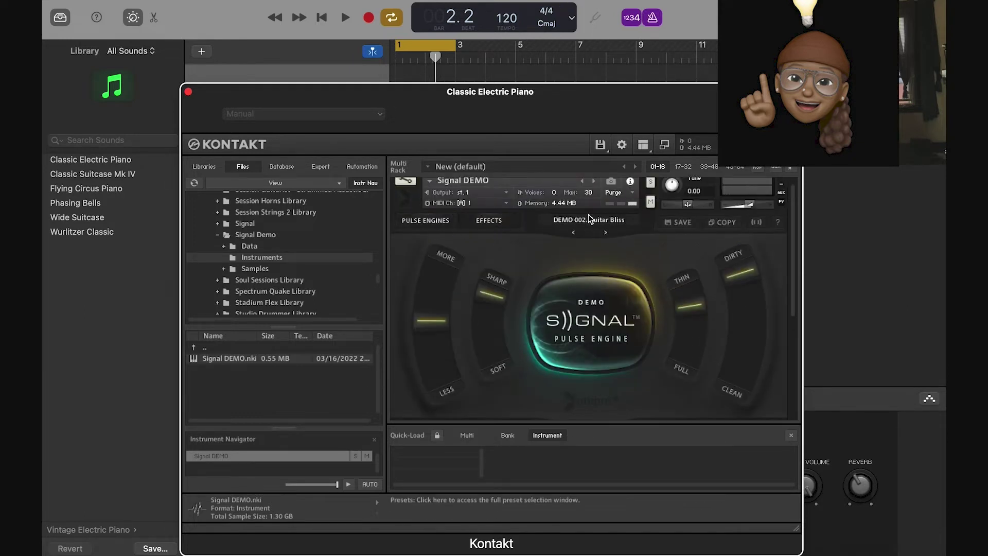
# Shrink Kontakt to compact view and filter Signal's presets by the Clean and Beautiful tags
pyautogui.scroll(-2, 583, 294)
pyautogui.scroll(3, 587, 267)
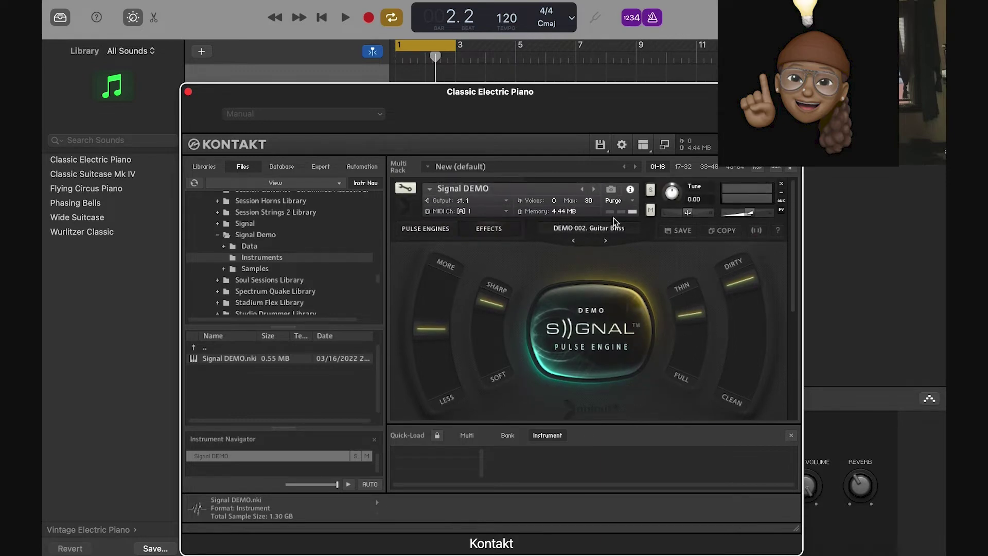
pyautogui.click(662, 145)
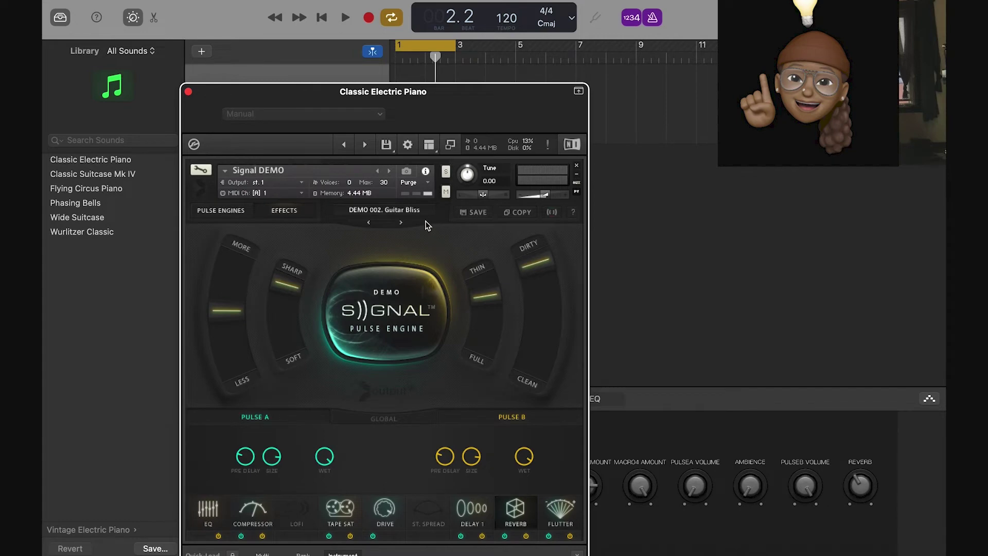
pyautogui.click(381, 211)
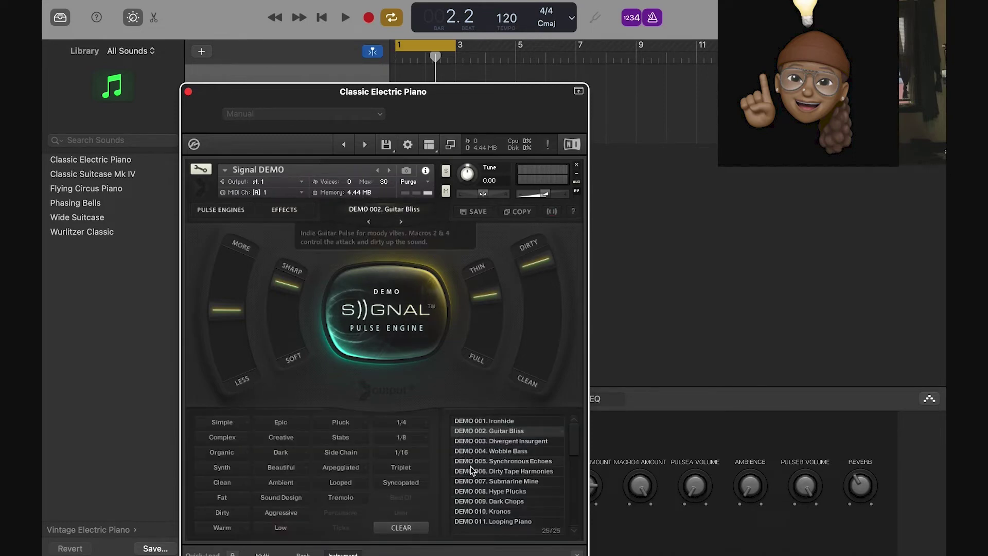
pyautogui.moveTo(576, 439); pyautogui.dragTo(549, 400)
pyautogui.click(223, 482)
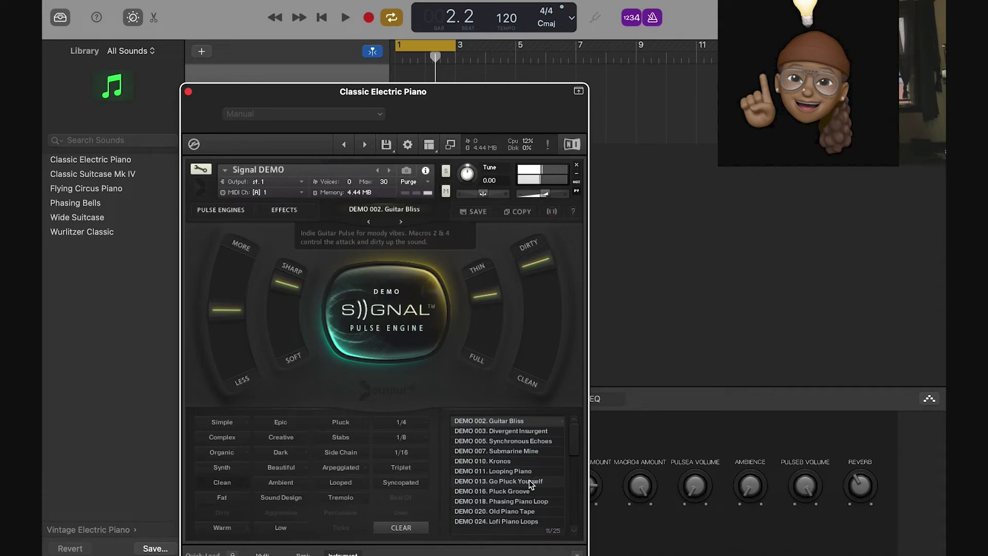
pyautogui.click(354, 482)
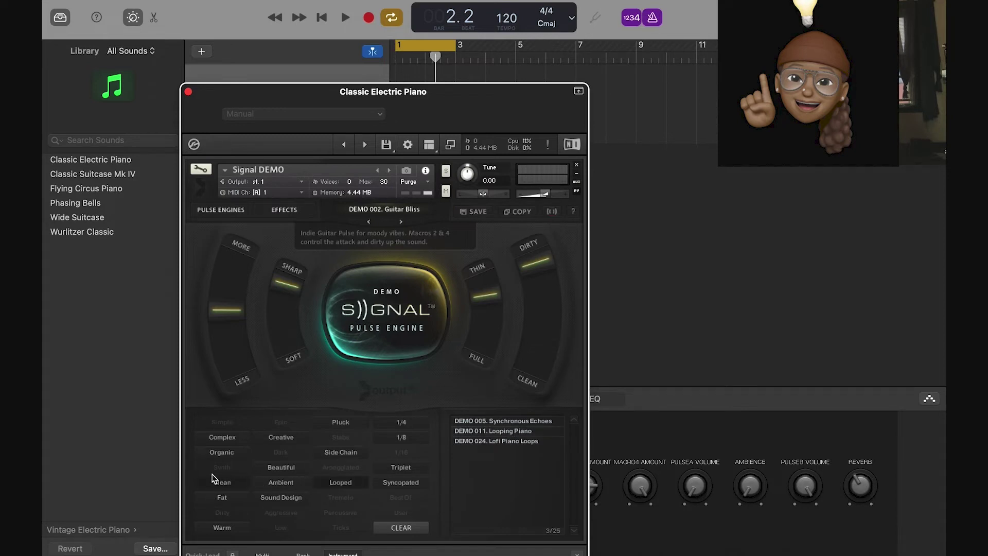
pyautogui.click(348, 484)
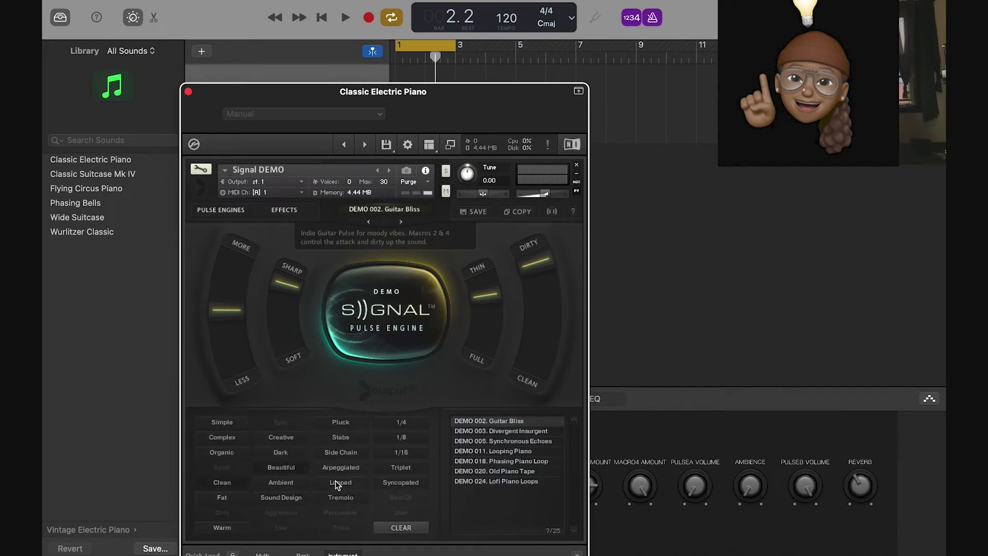
pyautogui.click(287, 467)
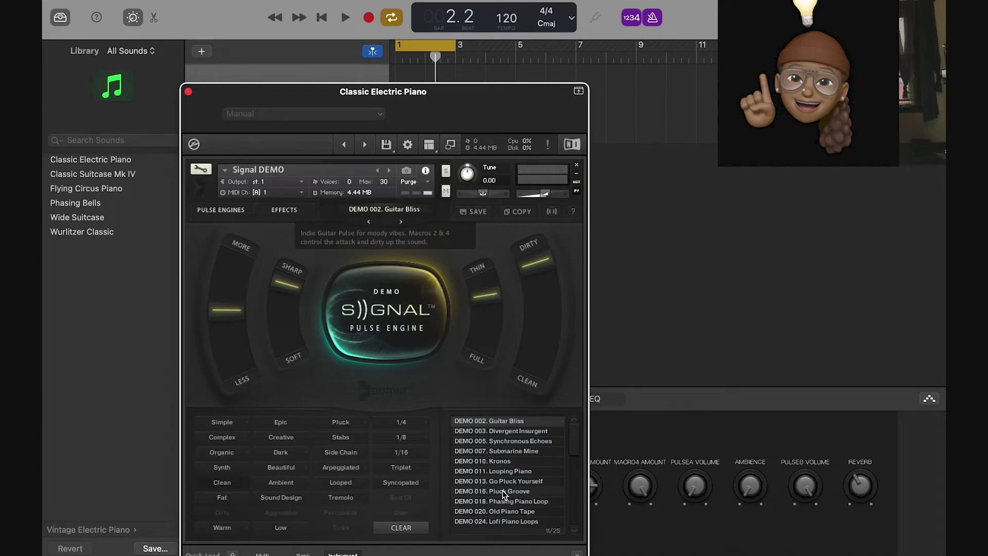
pyautogui.click(283, 473)
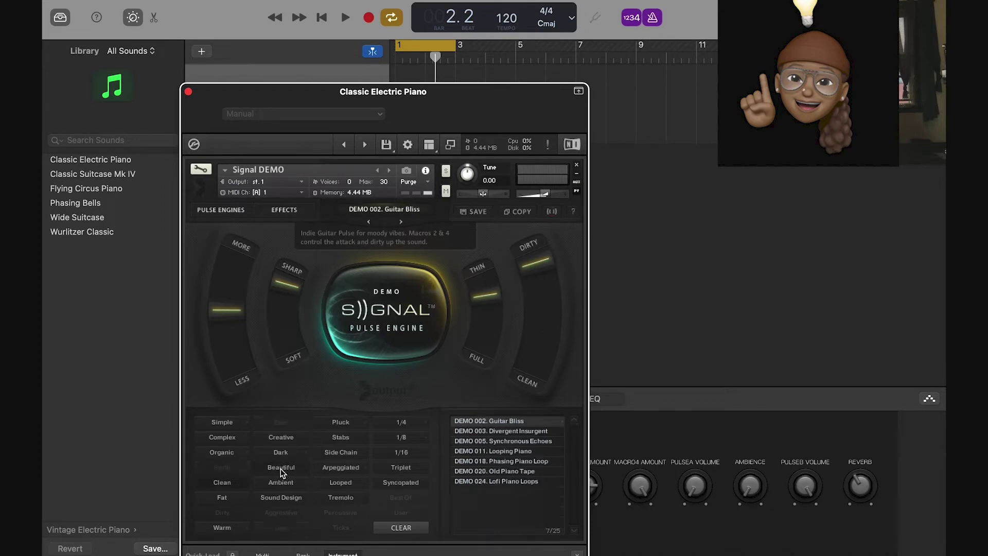
# Load DEMO 011. Looping Piano, switch the pulse engine on, and move the window down
pyautogui.click(518, 450)
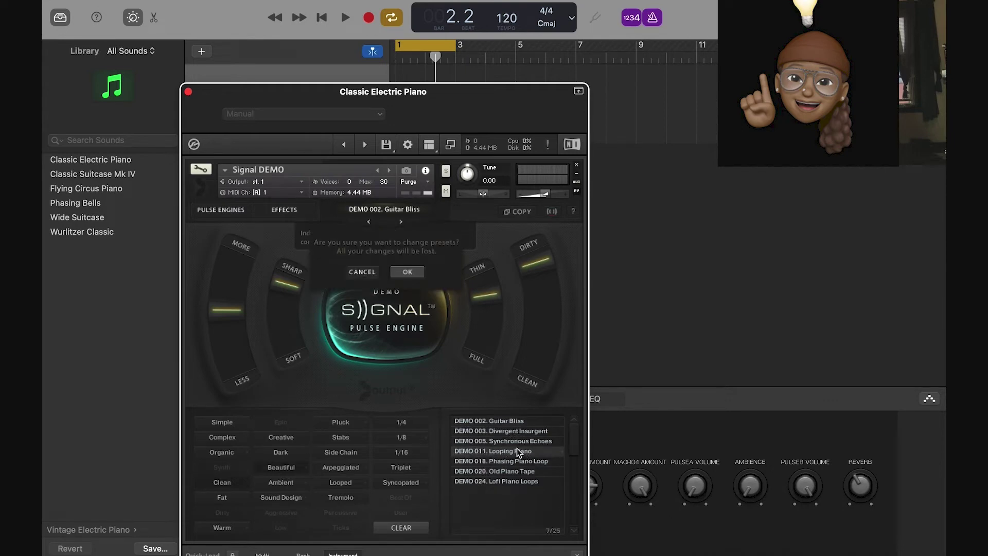
pyautogui.click(407, 272)
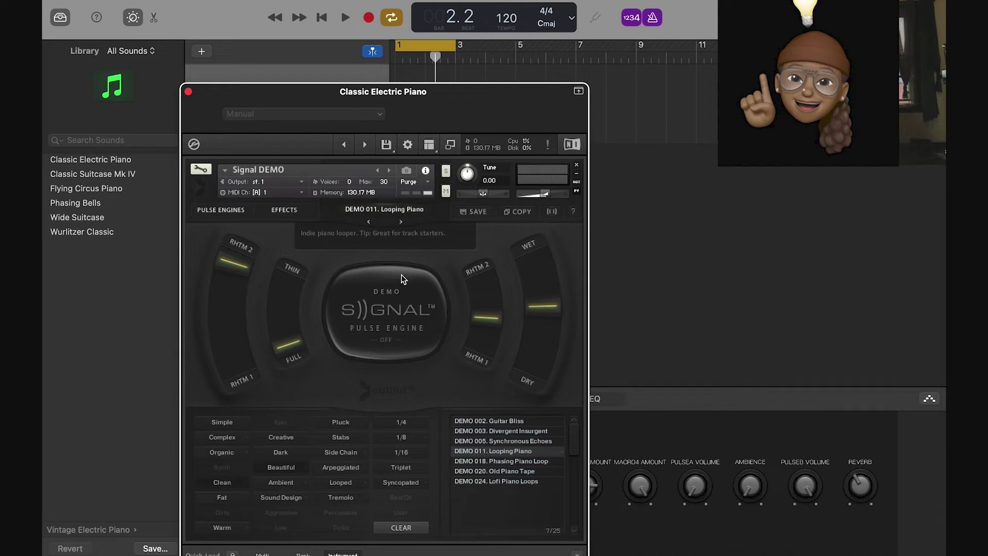
pyautogui.click(401, 301)
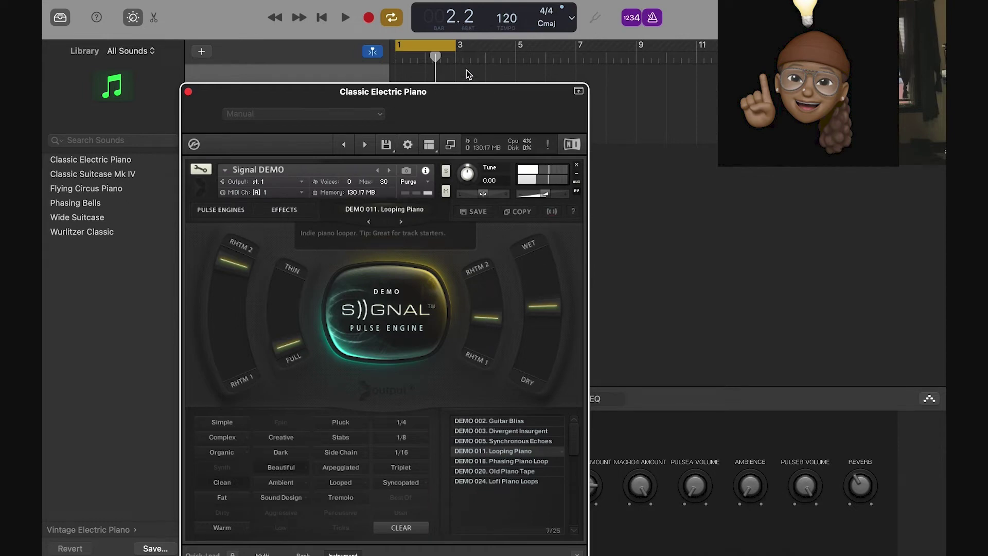
pyautogui.moveTo(472, 93); pyautogui.dragTo(488, 128)
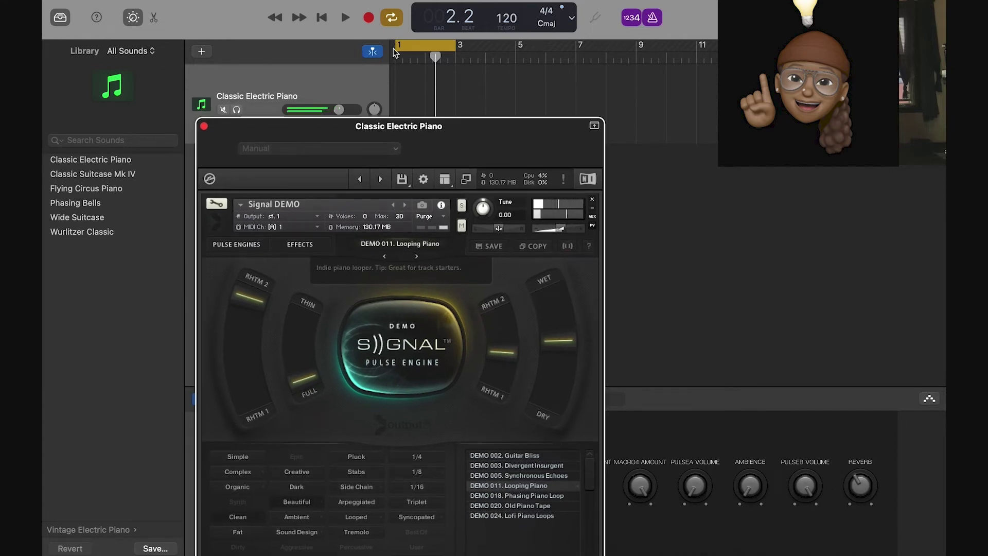
# Record a chord region on the piano track and set the cycle range to bars 1–5
pyautogui.click(364, 18)
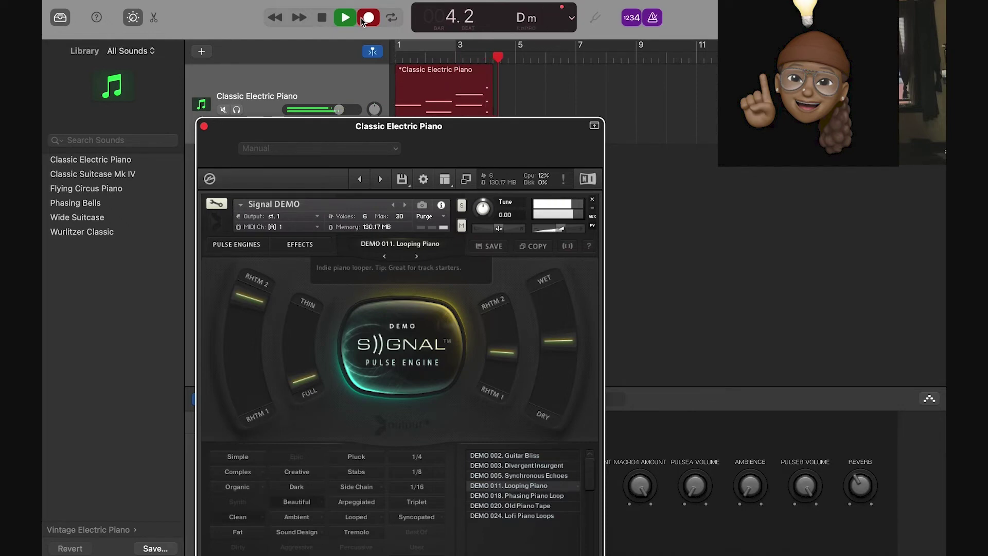
pyautogui.press('space')
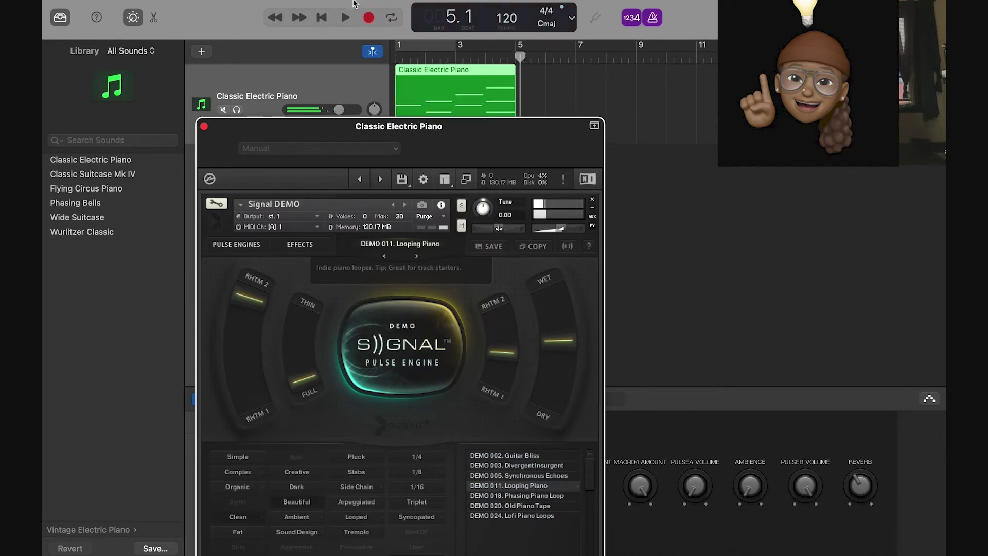
pyautogui.click(438, 50)
pyautogui.press('c')
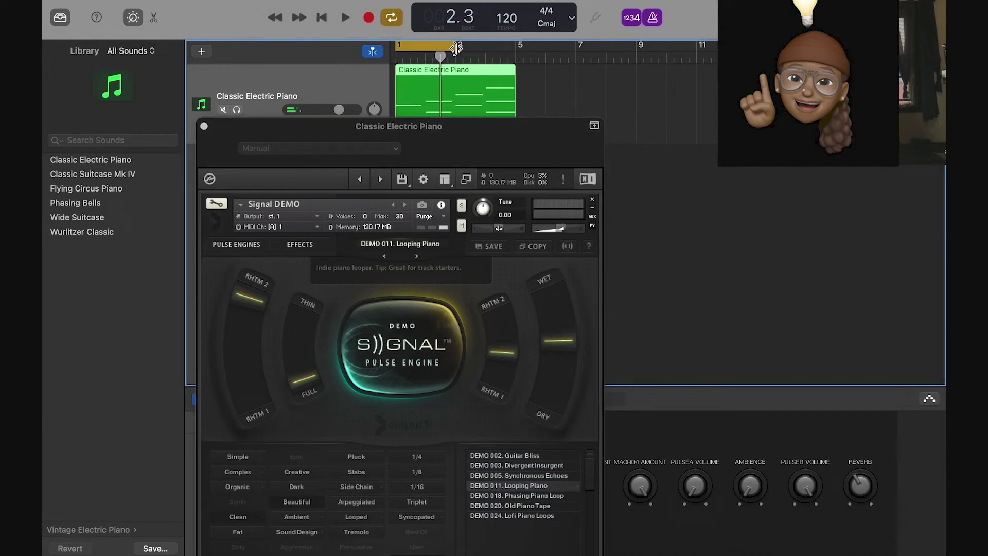
pyautogui.moveTo(457, 51); pyautogui.dragTo(517, 58)
# Play the looped region in the note editor, then bring up the track's Smart Controls
pyautogui.press('e')
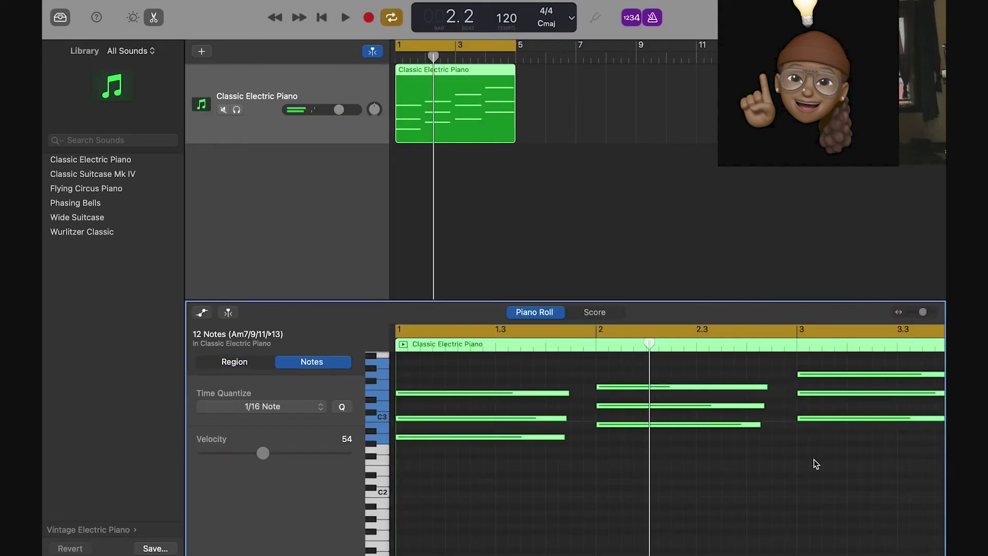
pyautogui.press('space')
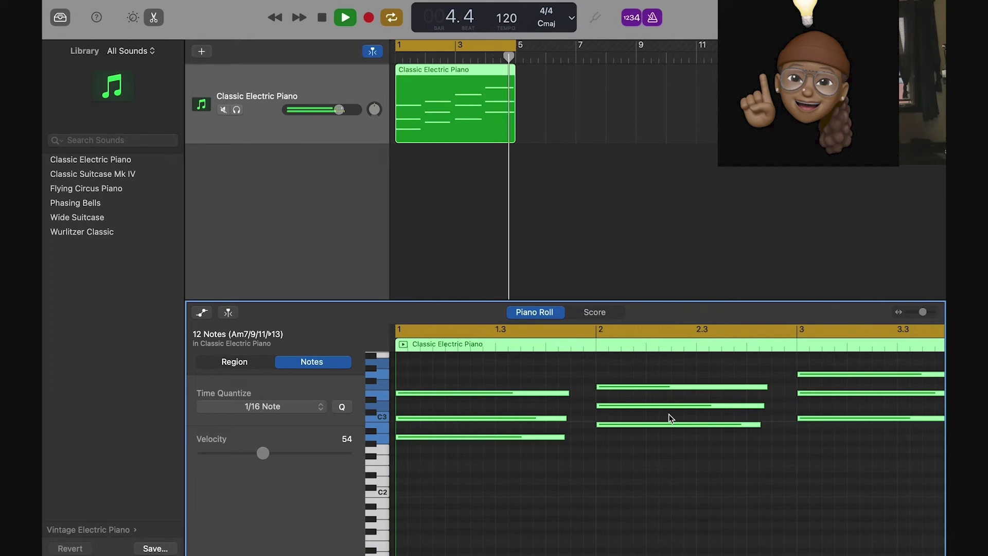
pyautogui.press('space')
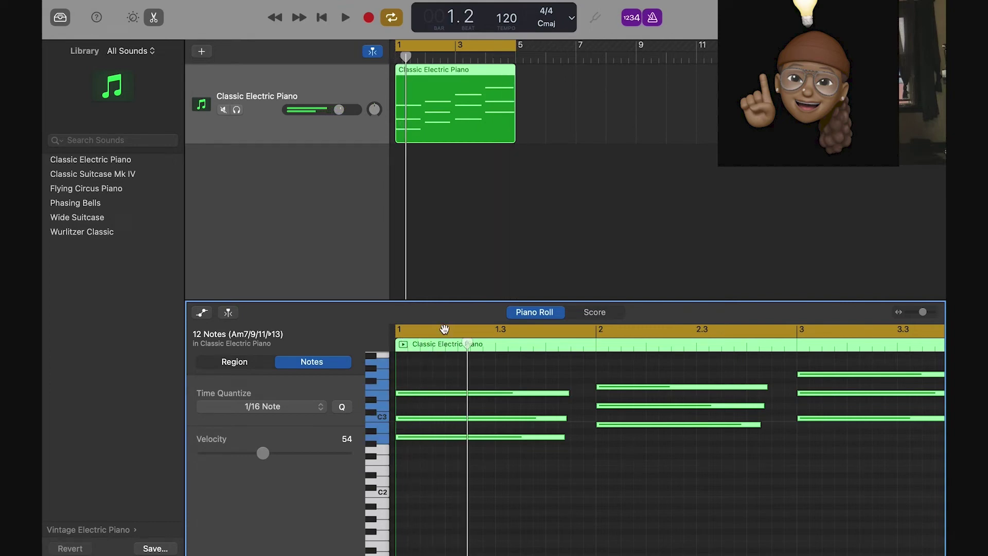
pyautogui.doubleClick(306, 96)
pyautogui.click(363, 245)
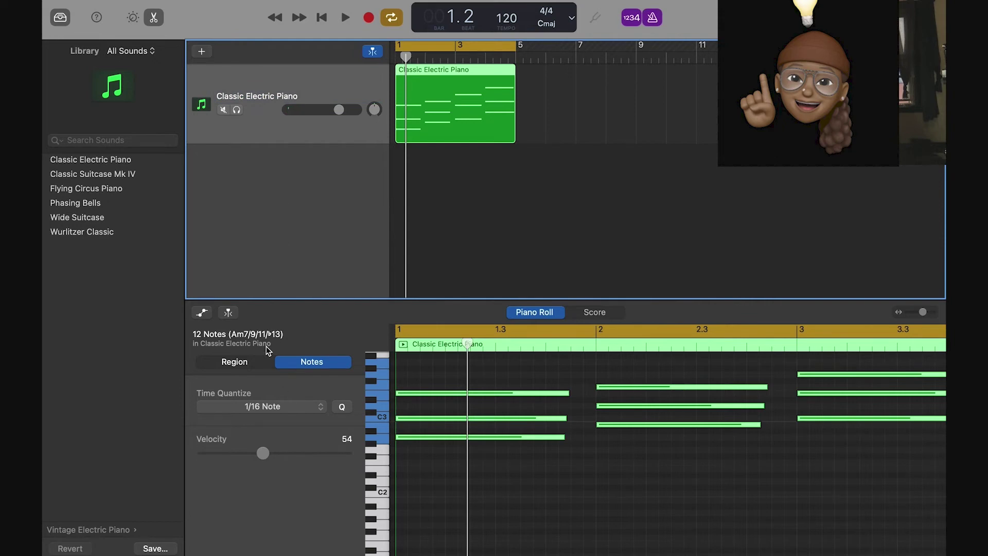
pyautogui.click(253, 361)
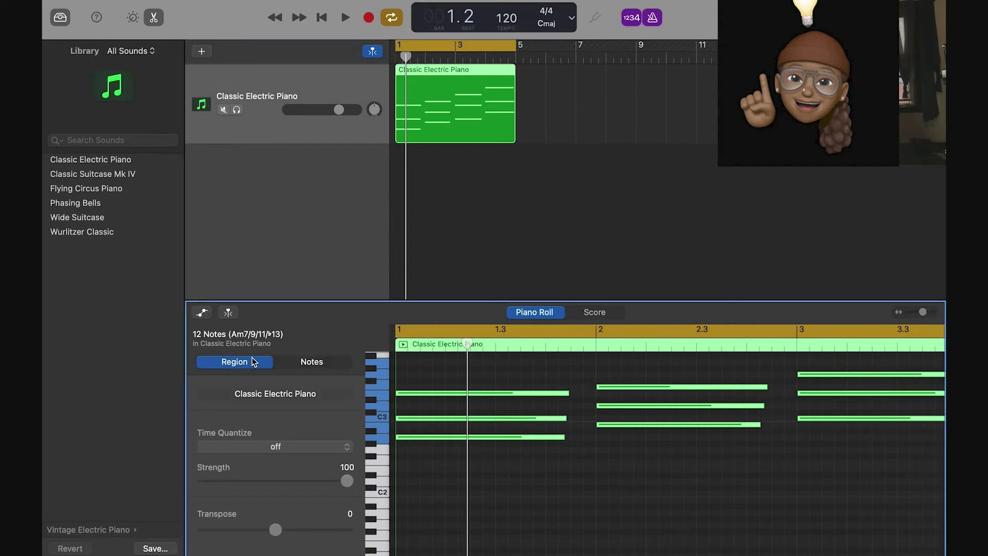
pyautogui.press('b')
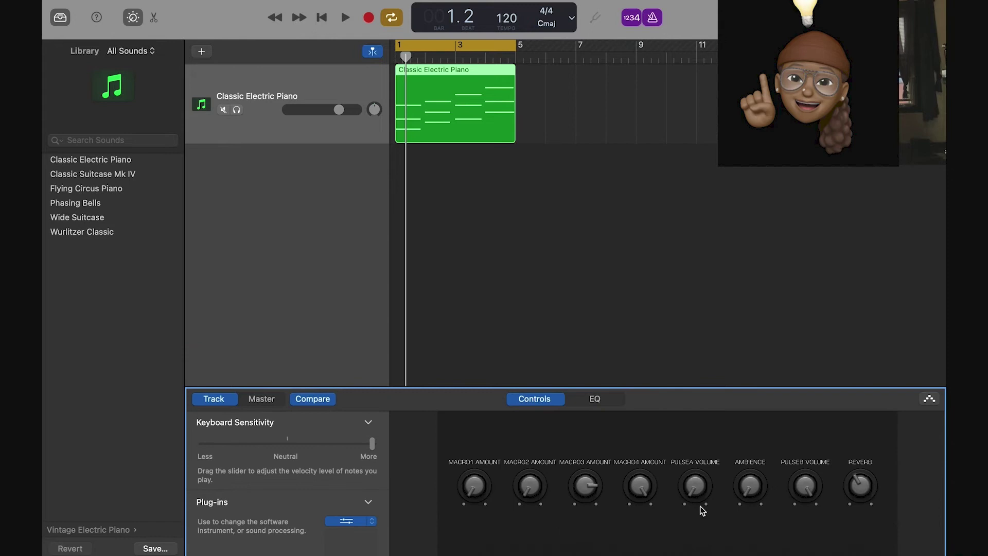
# Open the Signal instrument window and position it near the centre of the screen
pyautogui.click(675, 445)
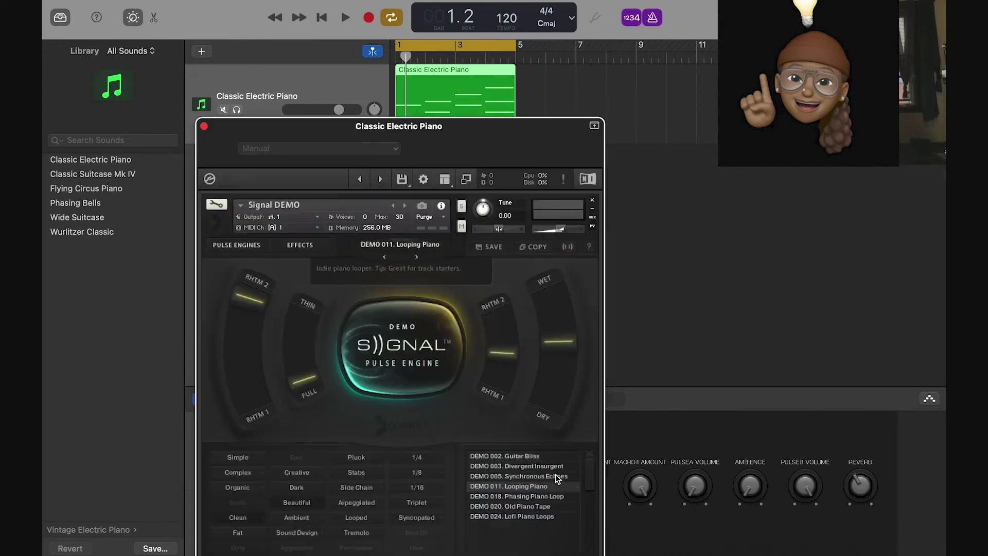
pyautogui.moveTo(549, 137); pyautogui.dragTo(369, 103)
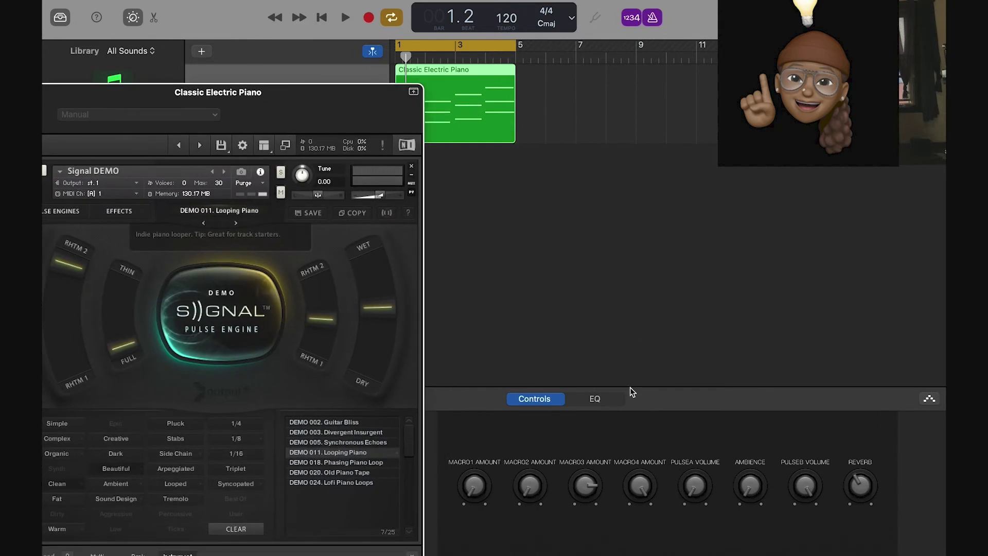
pyautogui.moveTo(321, 107); pyautogui.dragTo(579, 77)
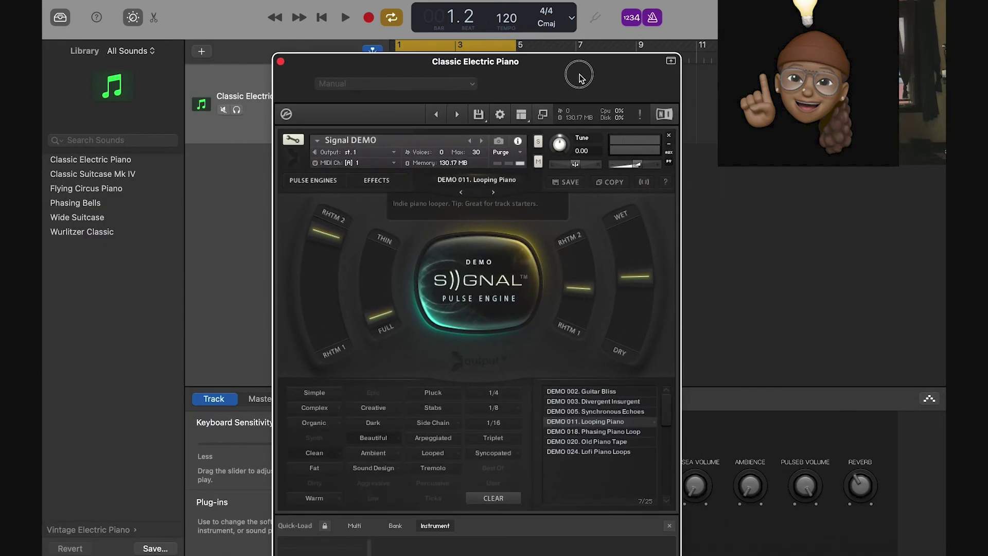
pyautogui.moveTo(581, 79)
pyautogui.mouseDown()
pyautogui.moveTo(591, 166)
pyautogui.moveTo(569, 77)
pyautogui.mouseUp()
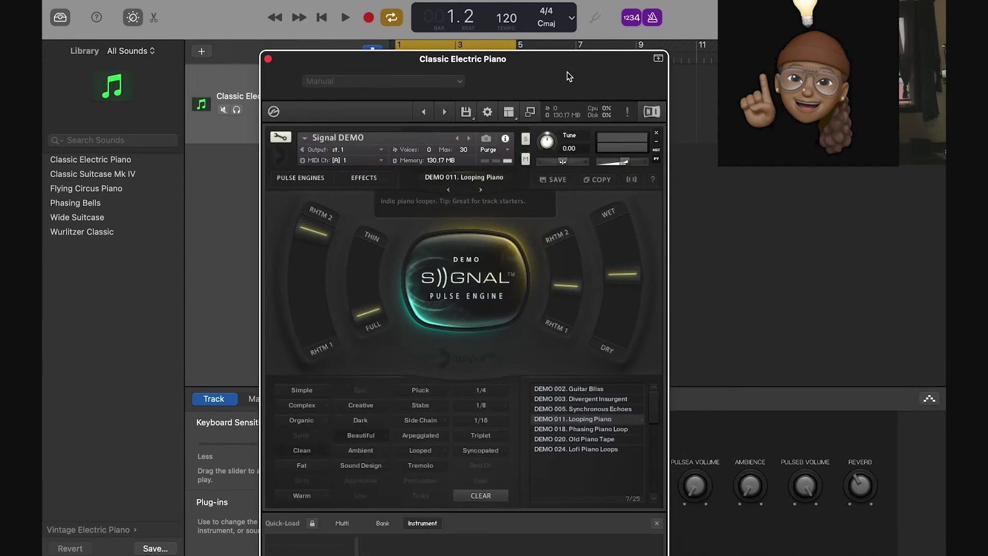
# During playback, thin the tone, push the mix toward wet, and adjust both rhythm sliders
pyautogui.press('space')
pyautogui.moveTo(379, 312); pyautogui.dragTo(361, 171)
pyautogui.click(461, 263)
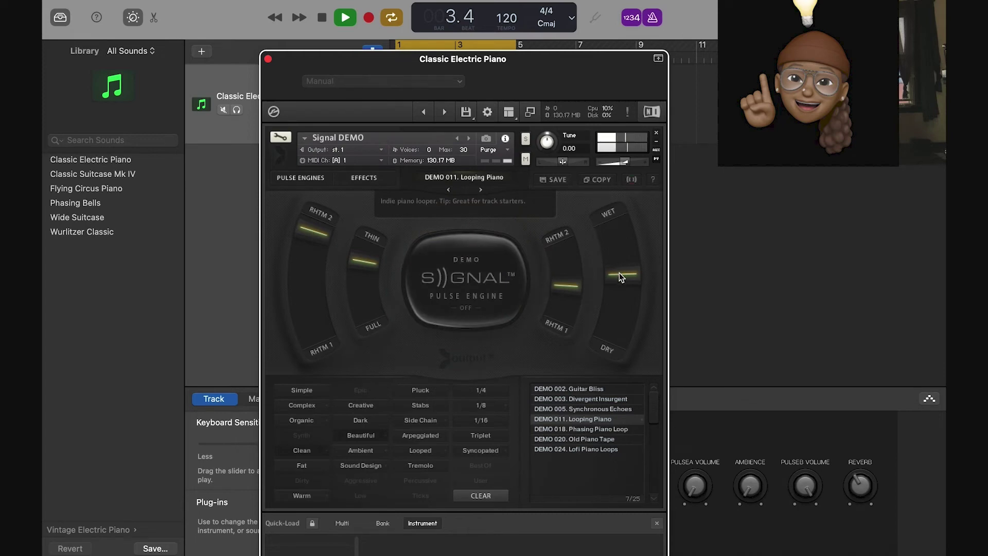
pyautogui.moveTo(619, 273); pyautogui.dragTo(591, 194)
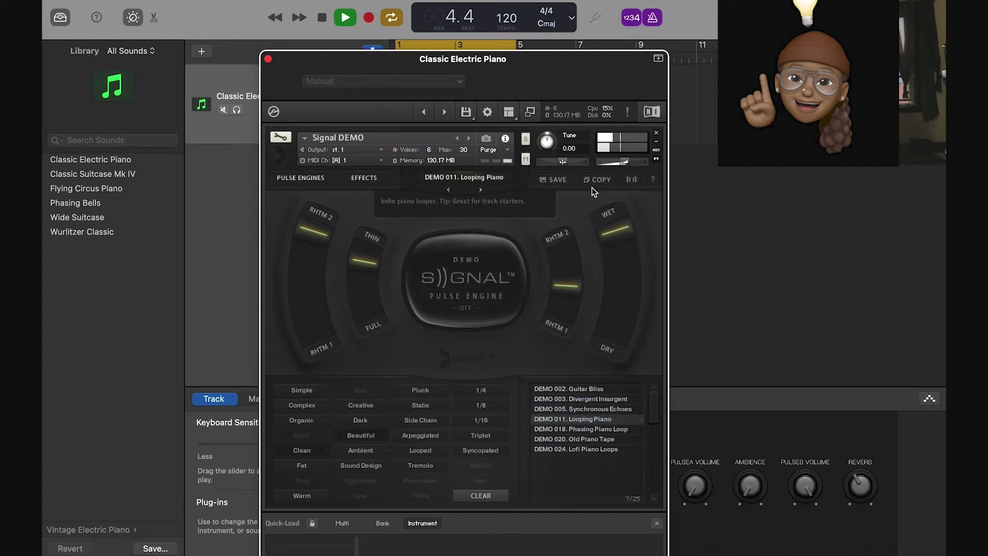
pyautogui.moveTo(567, 284); pyautogui.dragTo(587, 309)
pyautogui.moveTo(320, 229); pyautogui.dragTo(363, 409)
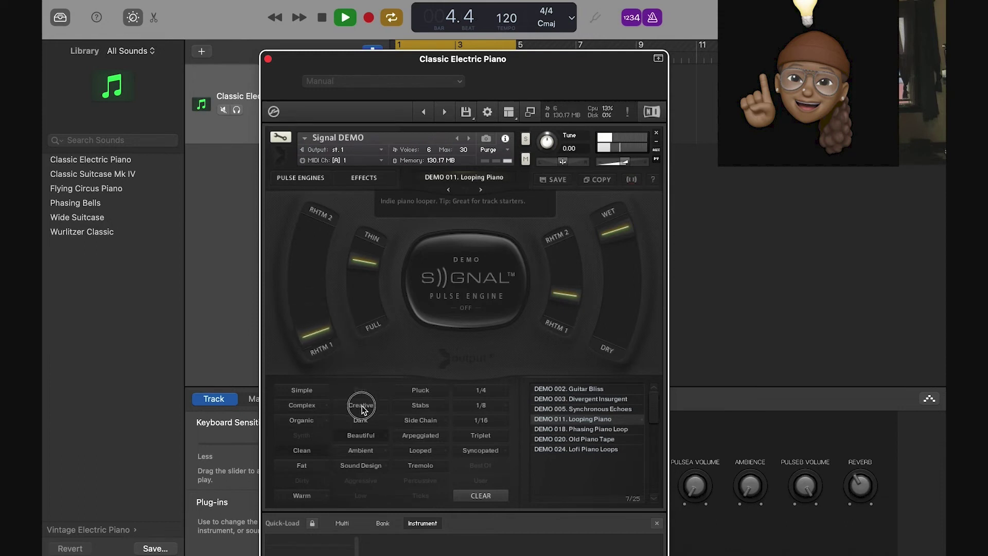
pyautogui.moveTo(318, 334); pyautogui.dragTo(326, 293)
pyautogui.click(484, 283)
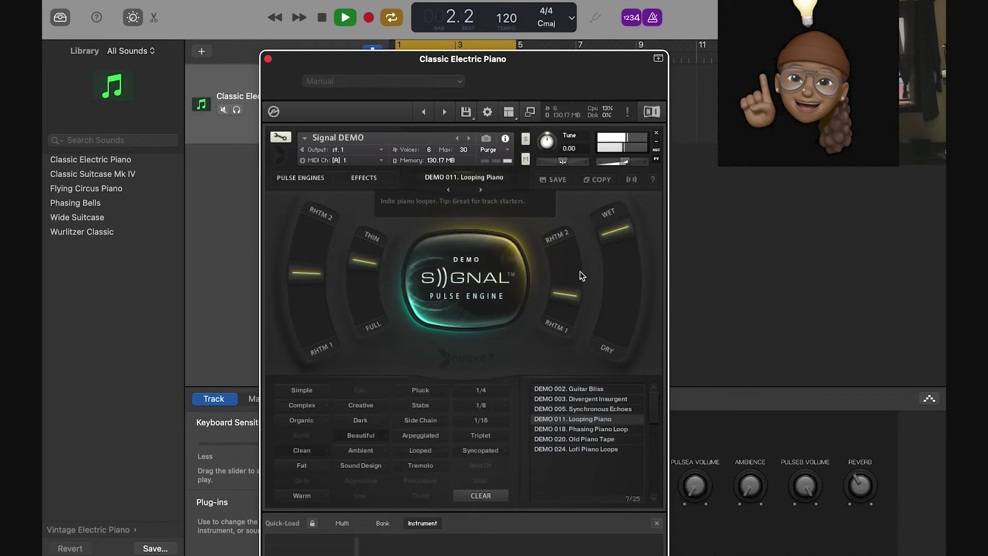
pyautogui.moveTo(310, 281); pyautogui.dragTo(313, 244)
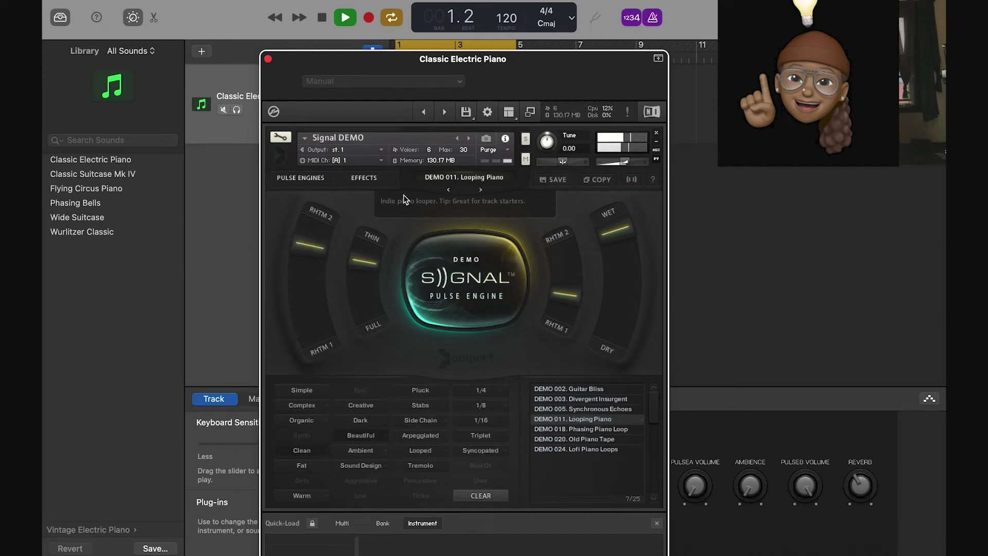
pyautogui.press('space')
# Open the Pulse Engine A/B details and set Engine A's main rhythm to Loop
pyautogui.click(363, 177)
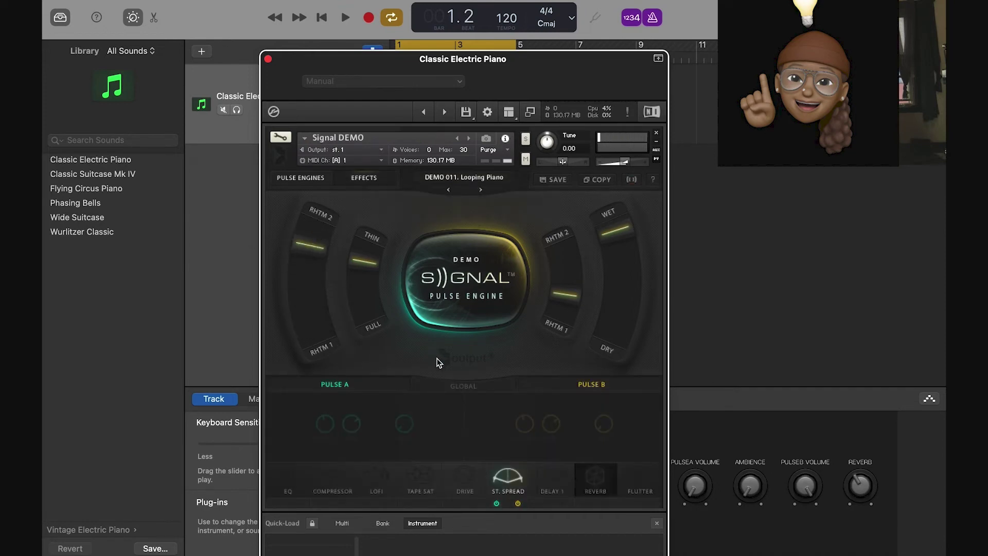
pyautogui.click(316, 179)
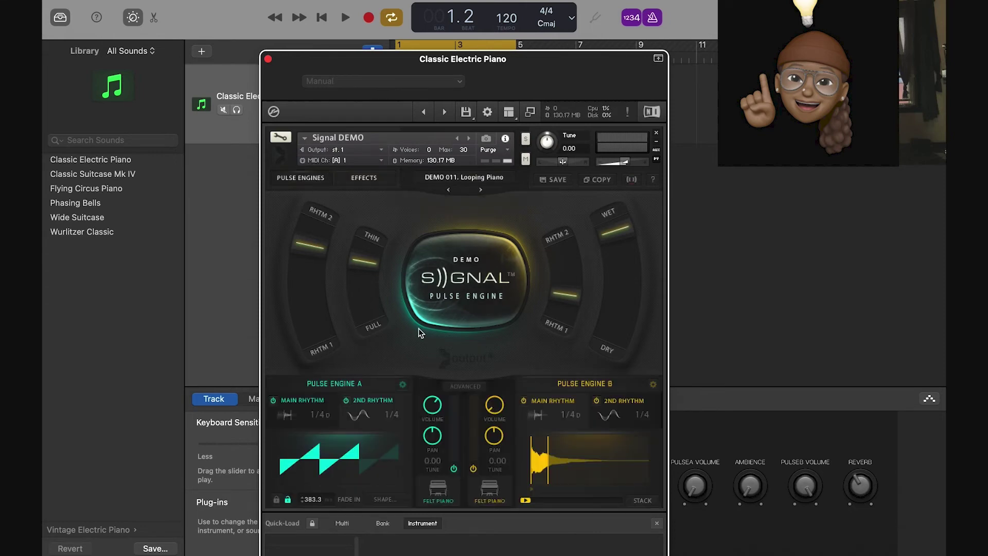
pyautogui.press('space')
pyautogui.press('space')
pyautogui.click(285, 417)
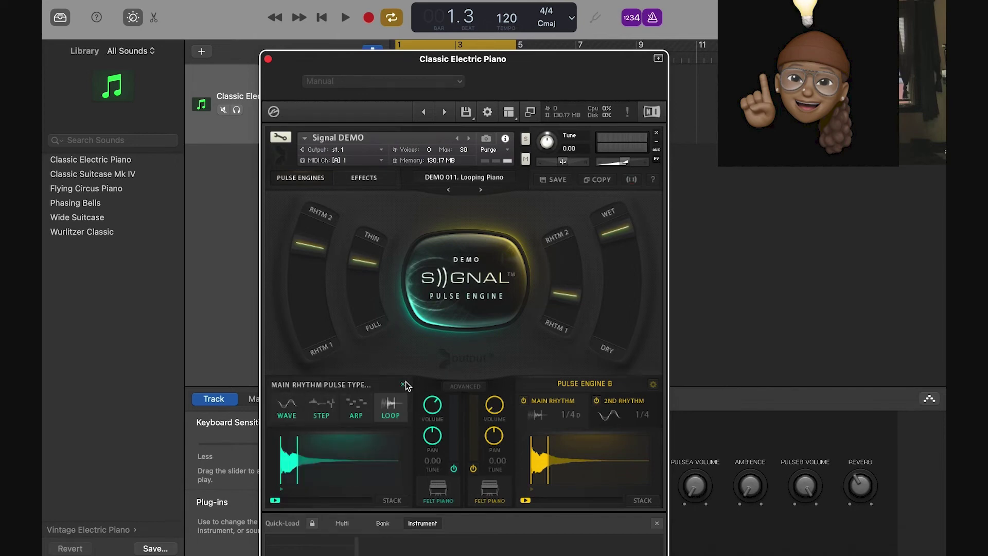
pyautogui.click(403, 385)
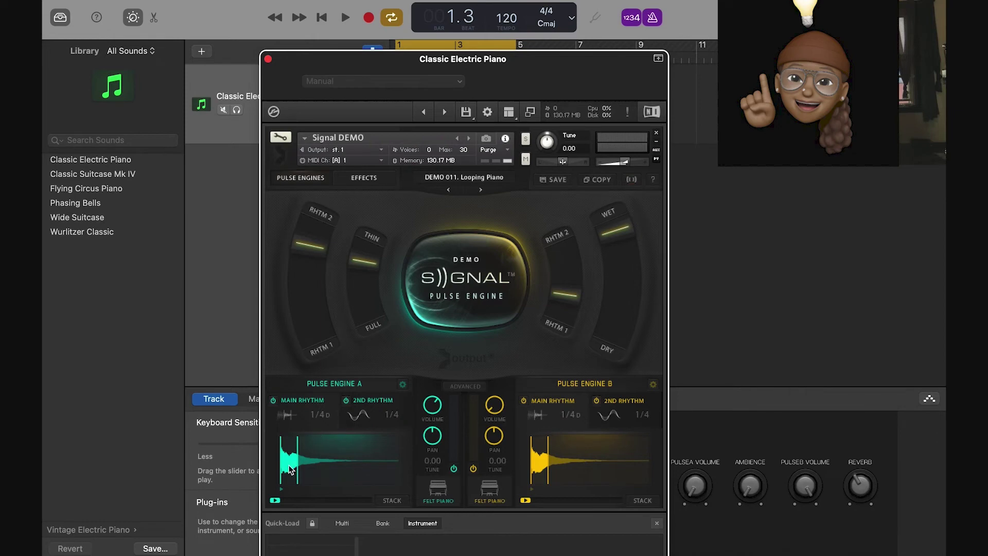
# Shift the loop regions of Pulse Engines A and B later in their samples
pyautogui.moveTo(290, 469); pyautogui.dragTo(310, 469)
pyautogui.press('space')
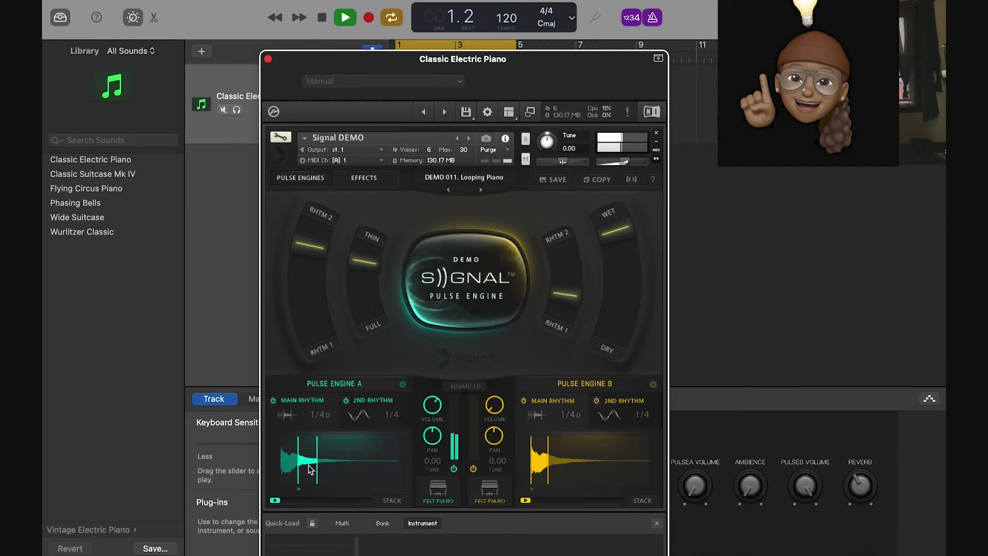
pyautogui.moveTo(540, 463); pyautogui.dragTo(566, 469)
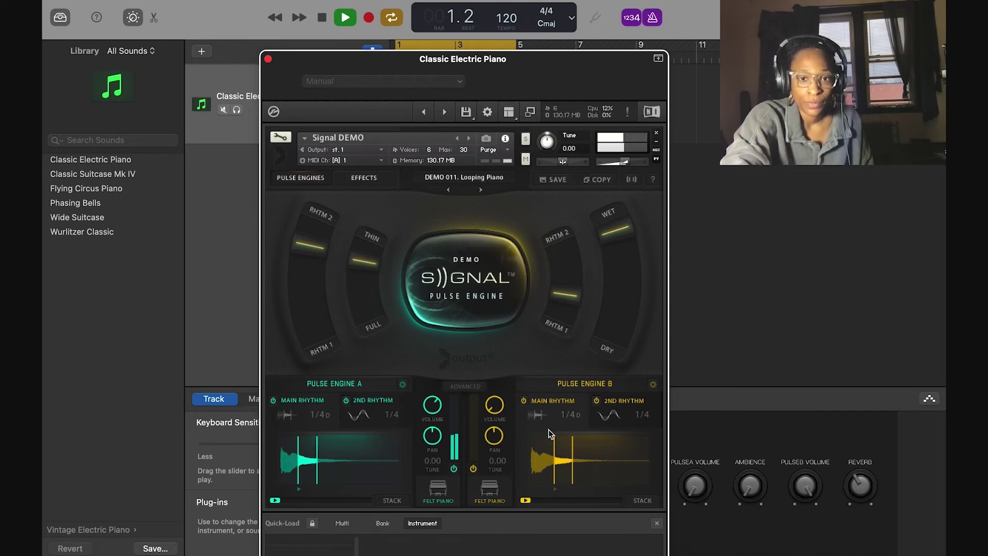
pyautogui.press('space')
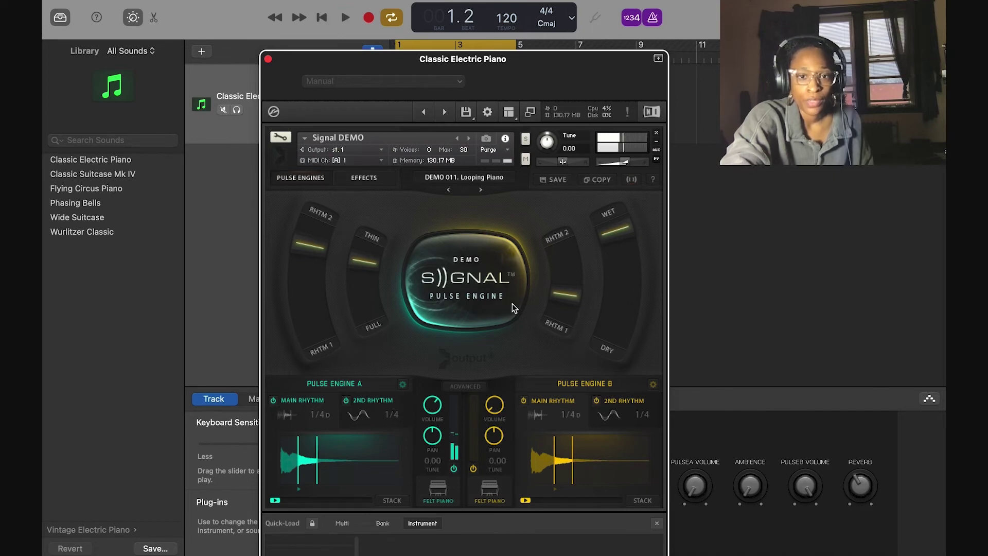
# Compare playback with the pulse engines off and on, leaving them on
pyautogui.click(472, 288)
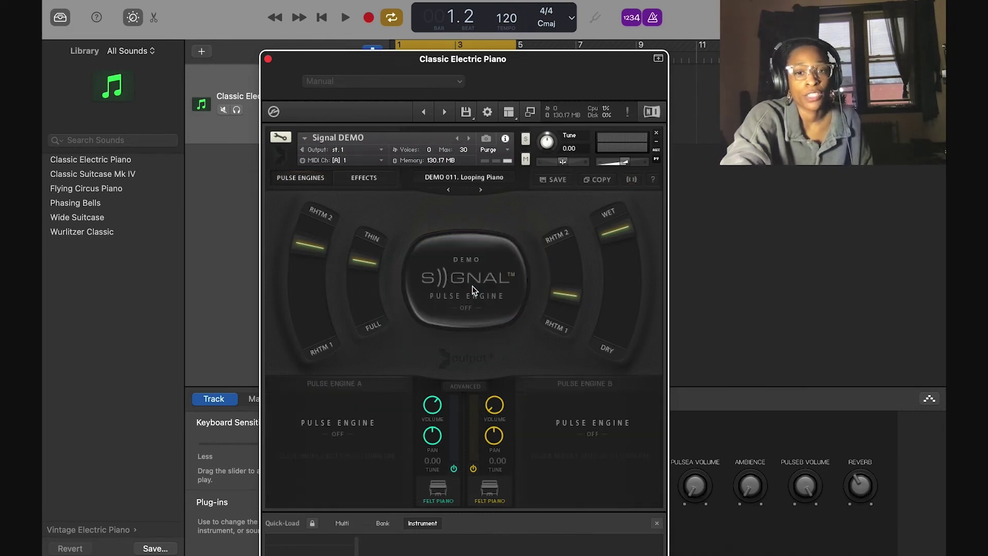
pyautogui.press('space')
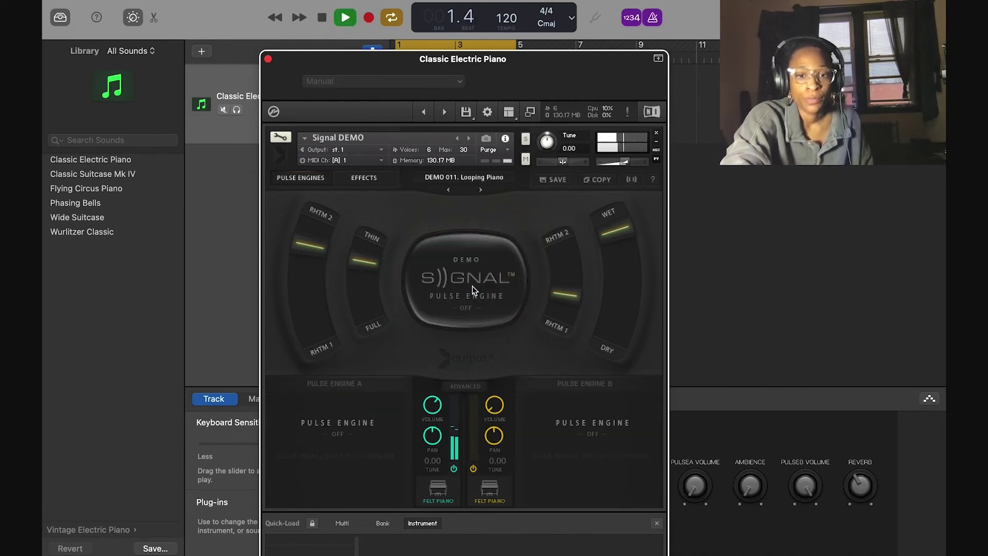
pyautogui.click(471, 288)
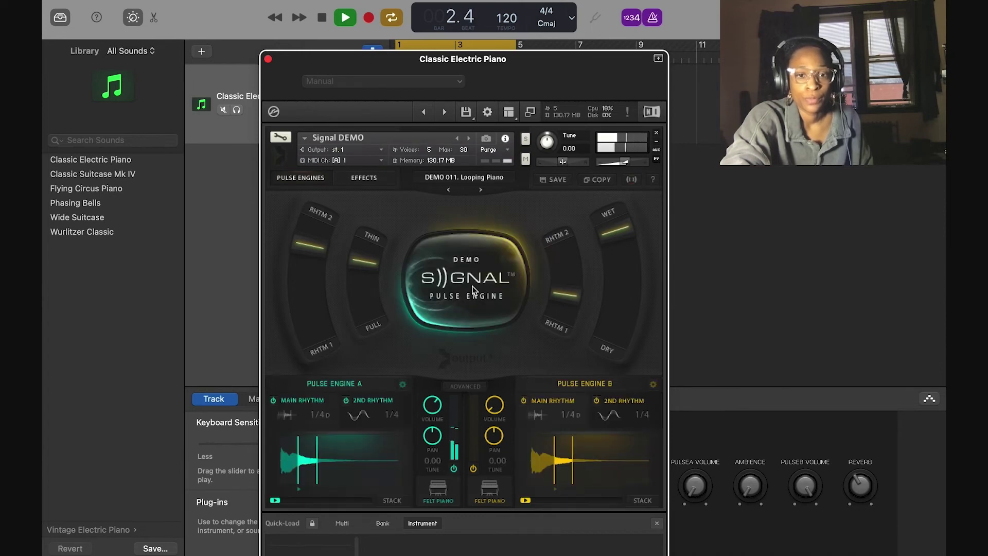
pyautogui.press('space')
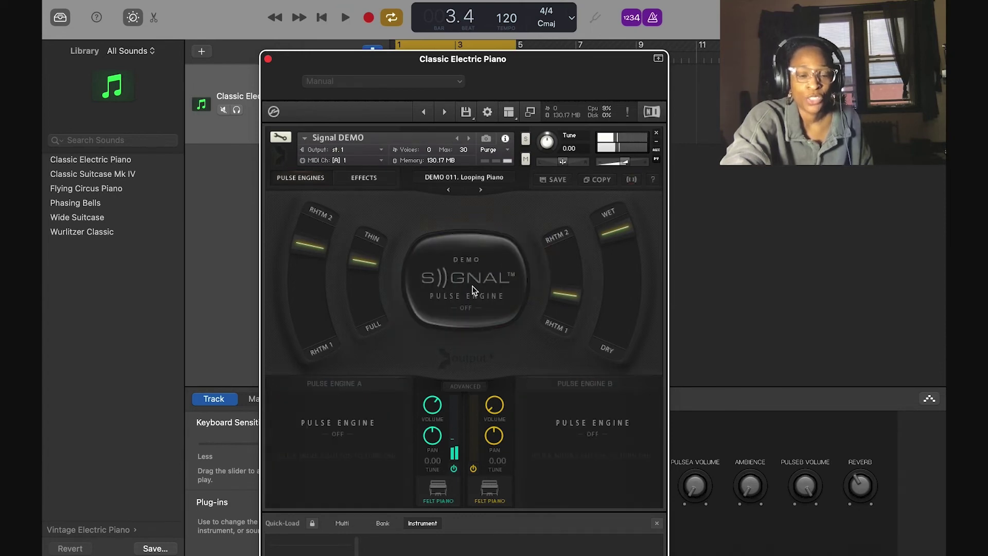
pyautogui.press('Return')
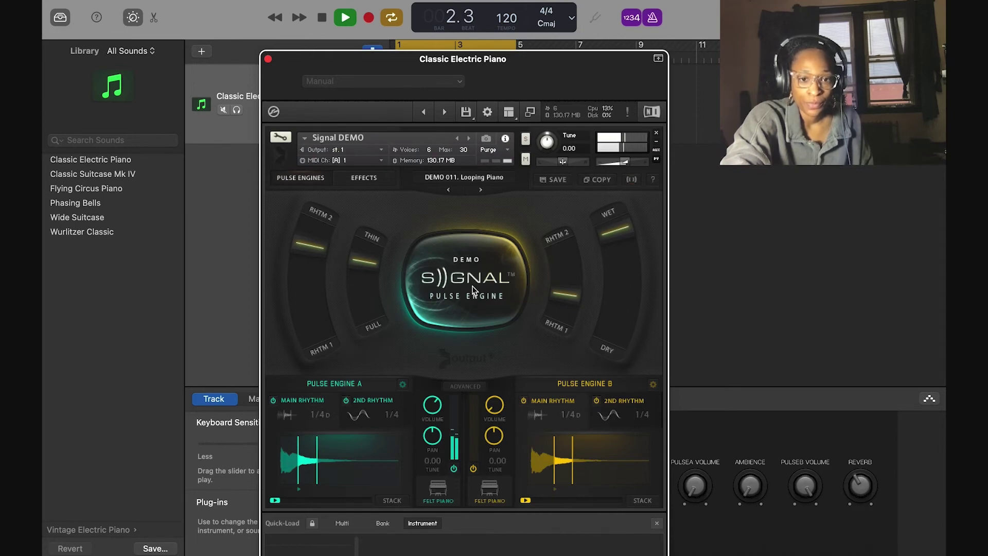
pyautogui.press('space')
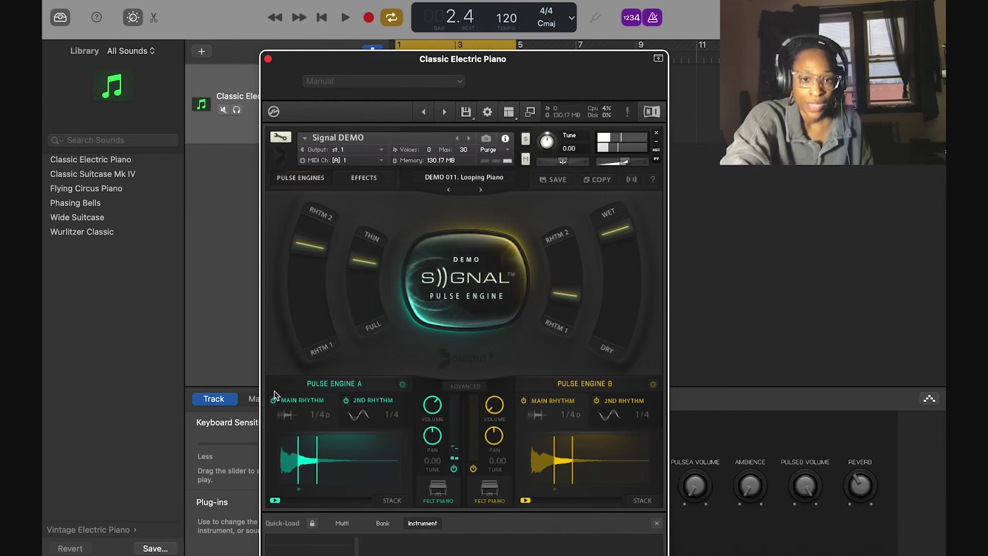
# Set Pulse Engine A's 2nd rhythm to a Step pattern at a 1/16 T rate
pyautogui.click(360, 417)
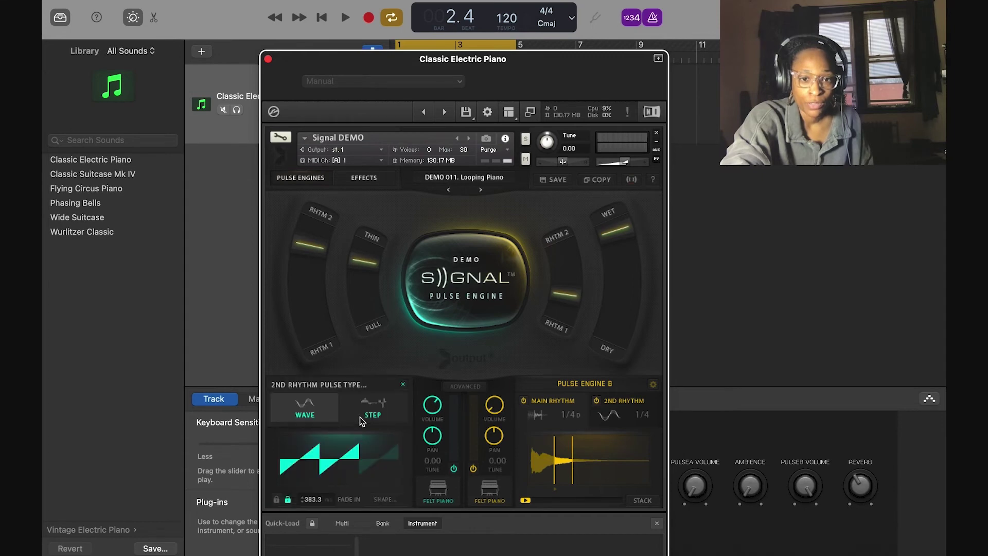
pyautogui.click(375, 414)
pyautogui.press('space')
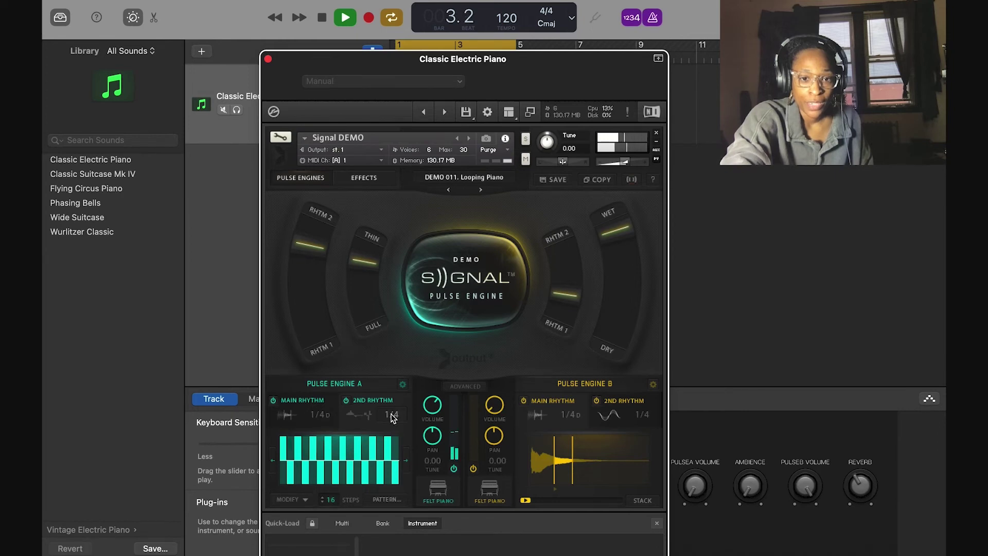
pyautogui.press('space')
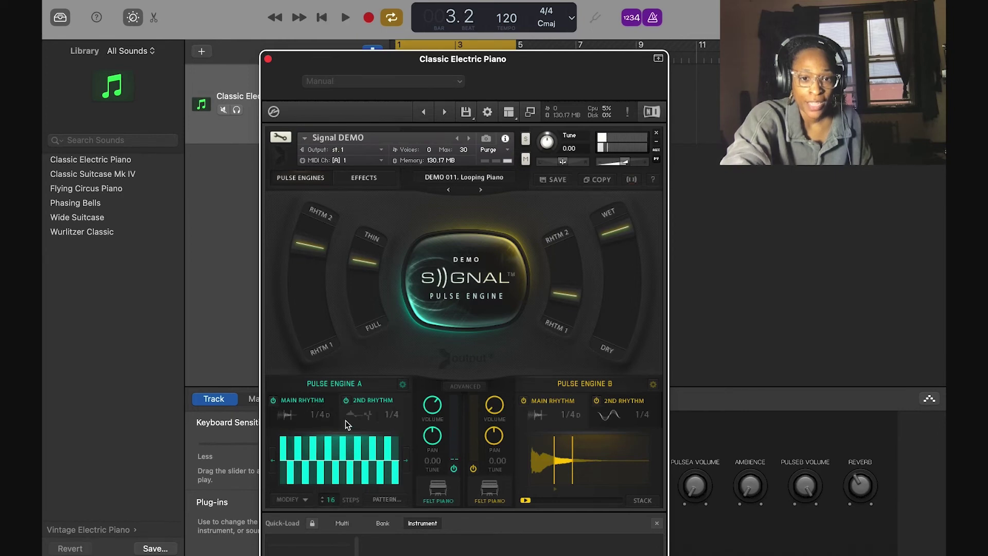
pyautogui.click(393, 416)
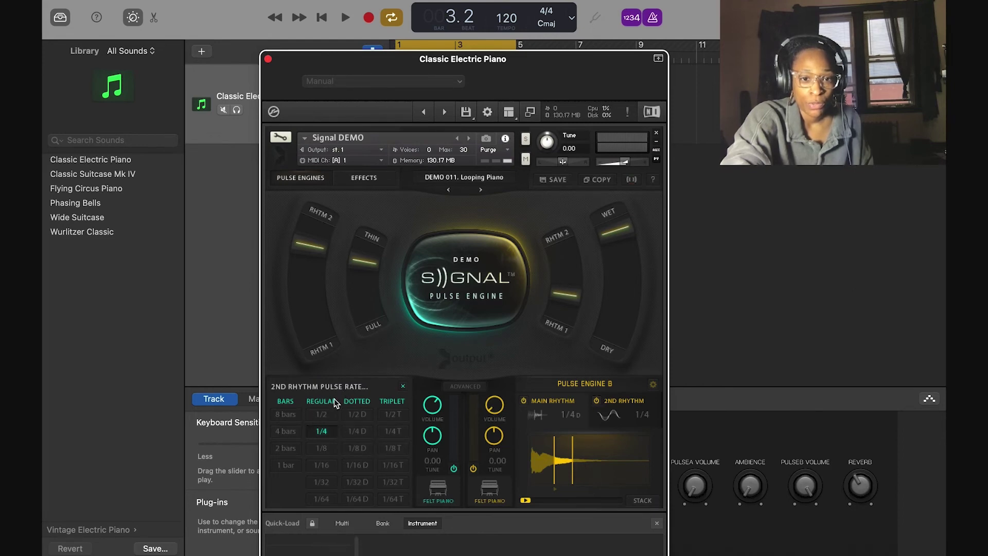
pyautogui.click(395, 465)
pyautogui.press('space')
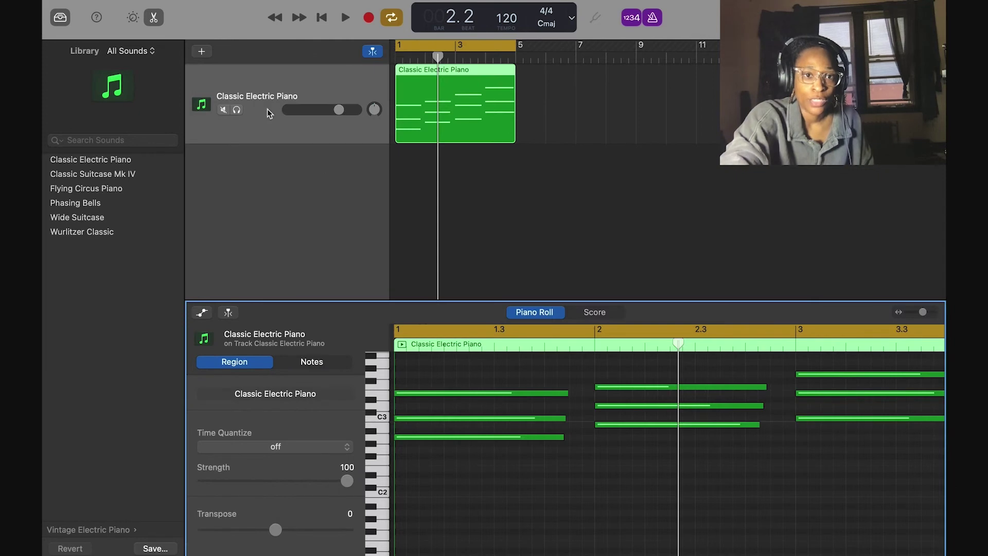
# Add a new software instrument track and load Arcade (Stereo) as its instrument
pyautogui.click(202, 52)
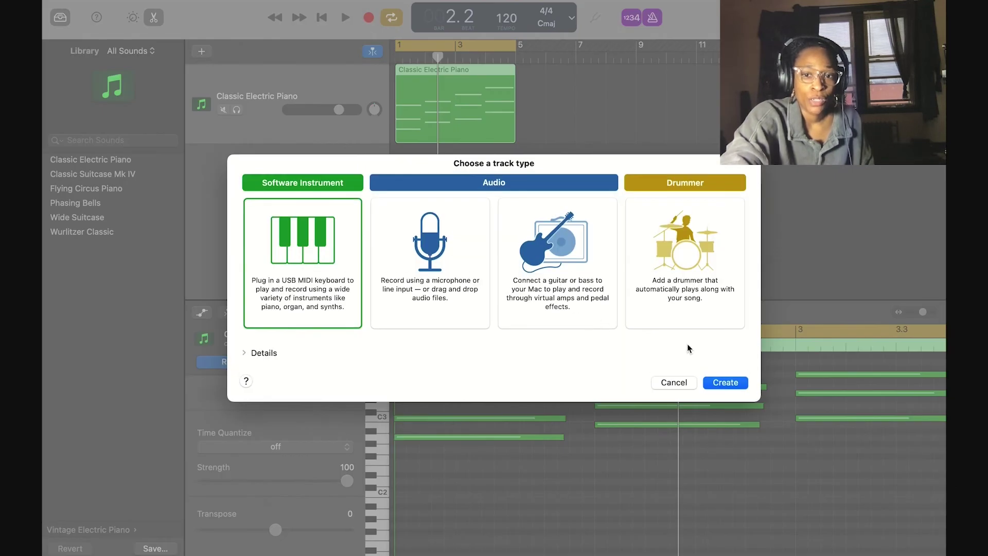
pyautogui.click(725, 382)
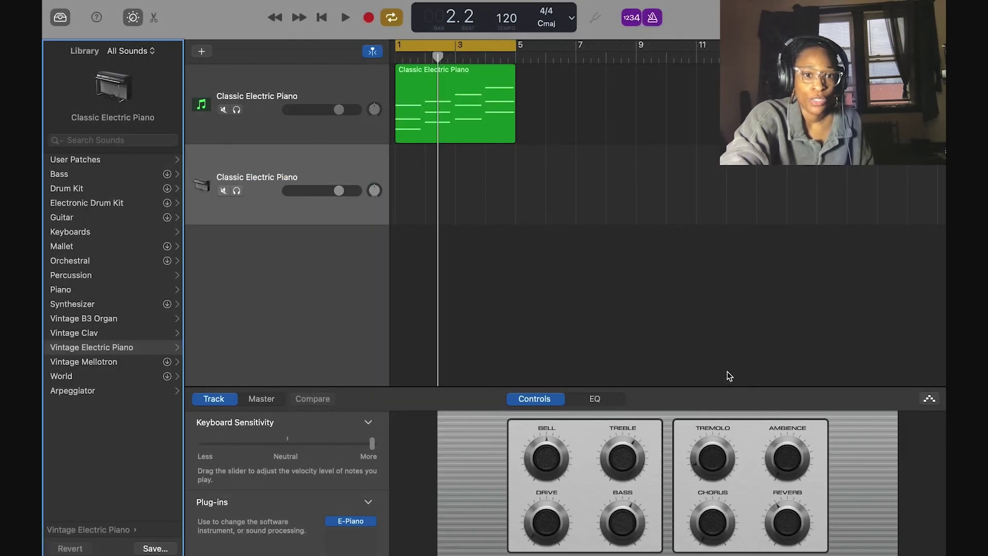
pyautogui.click(369, 525)
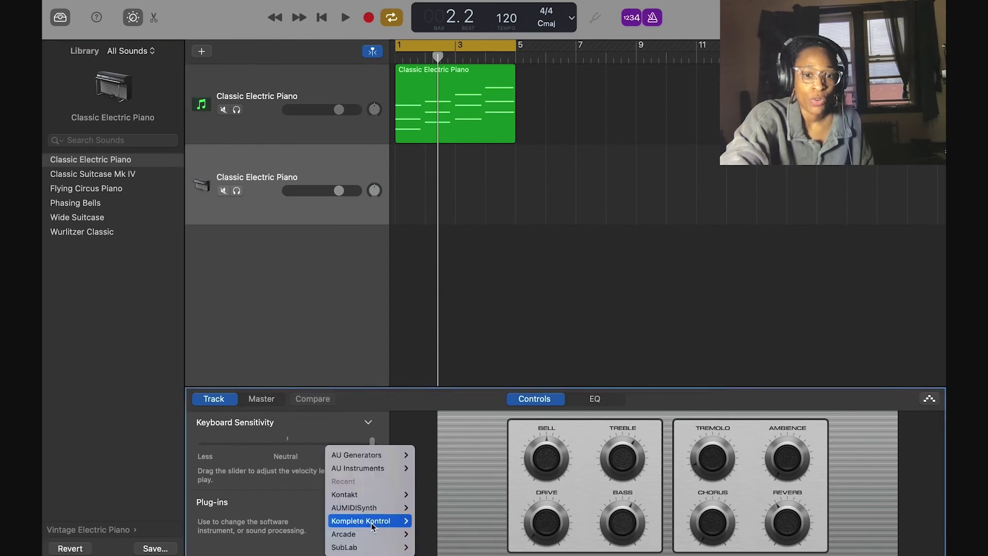
pyautogui.moveTo(393, 534)
pyautogui.click(421, 537)
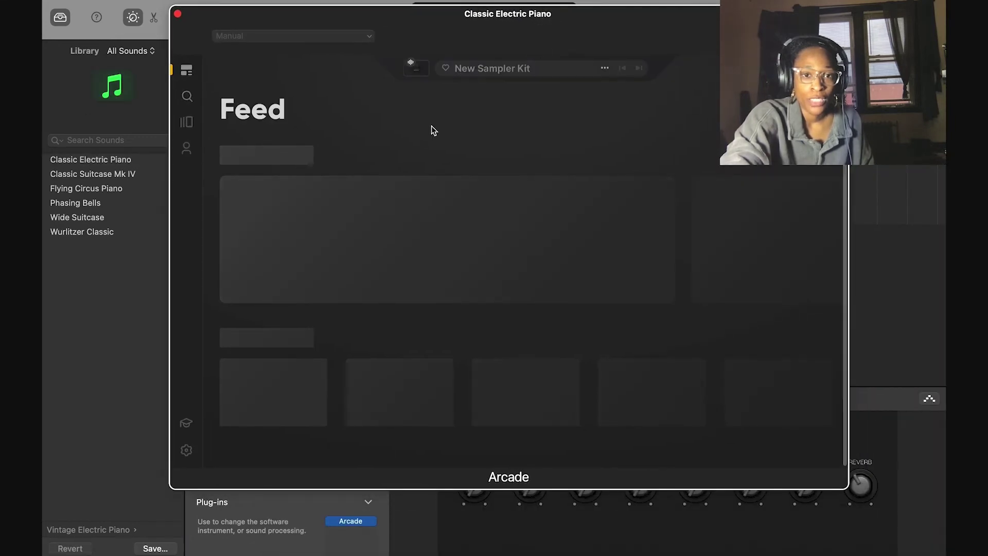
# Browse to Arcade's Hooked line with only downloaded kits shown
pyautogui.click(187, 128)
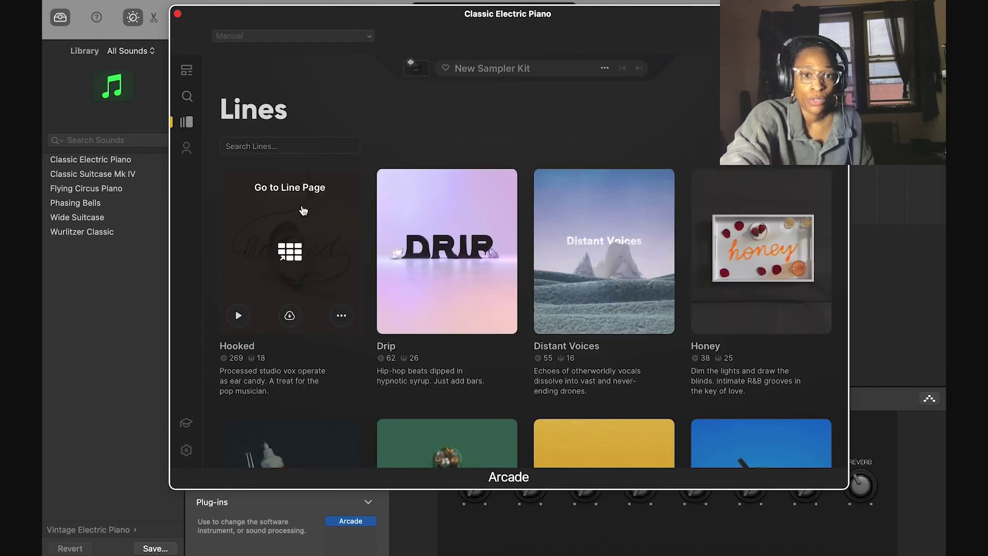
pyautogui.click(303, 210)
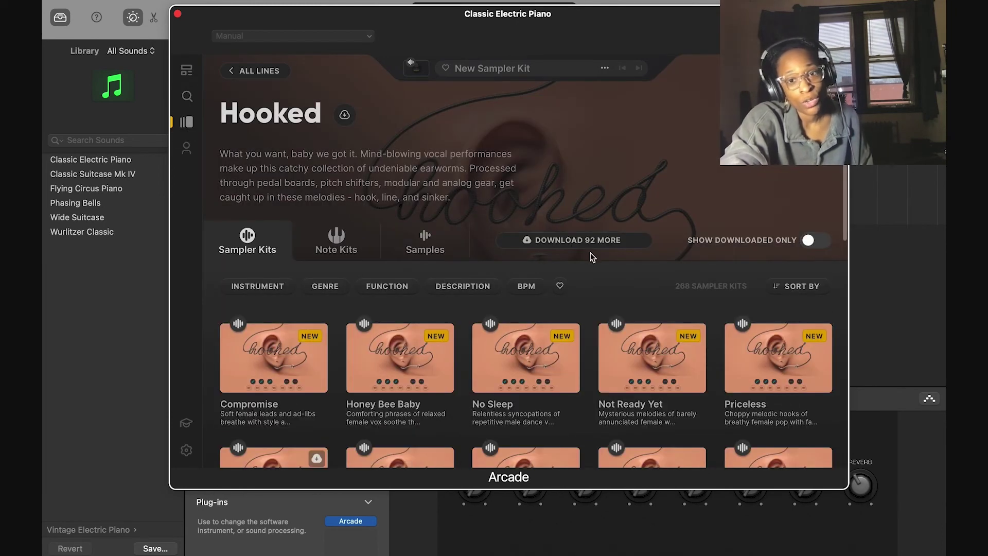
pyautogui.click(812, 246)
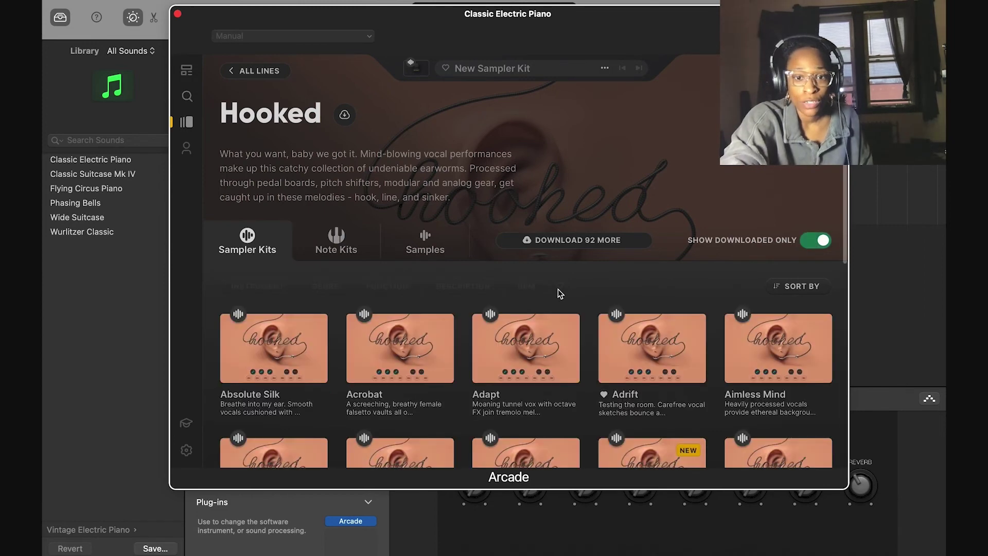
pyautogui.scroll(-4, 476, 435)
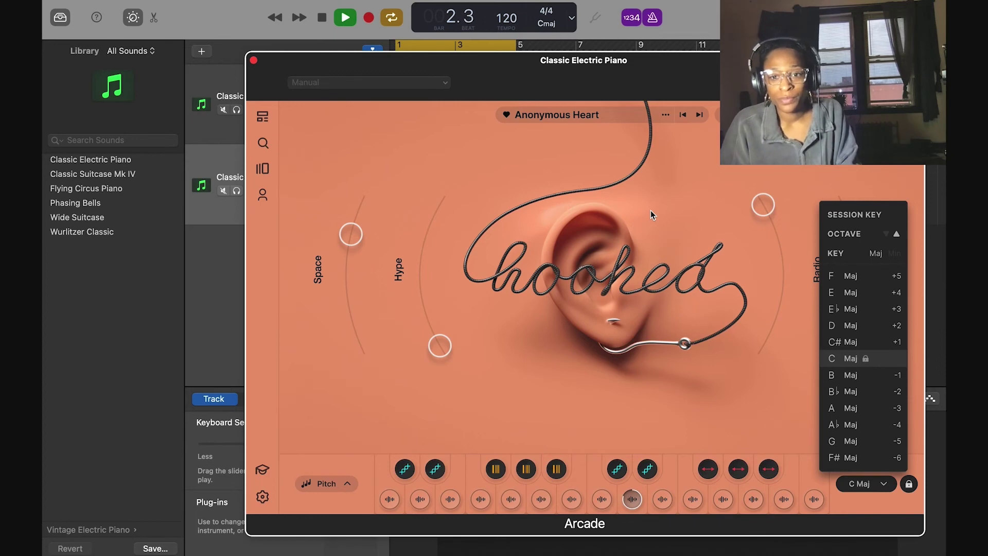
# Audition an Anonymous Heart kit sample, then start a count-in recording on the Arcade track
pyautogui.press('space')
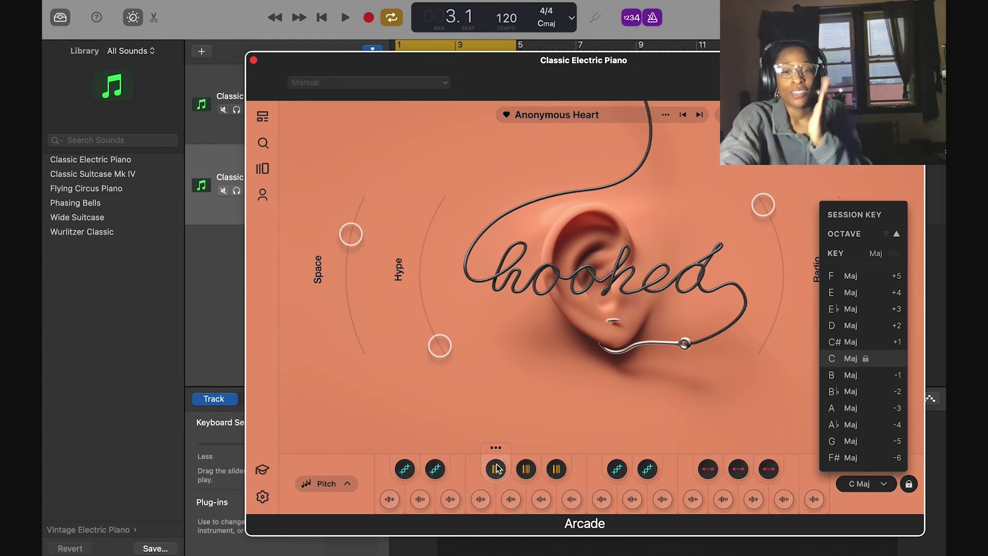
pyautogui.click(738, 469)
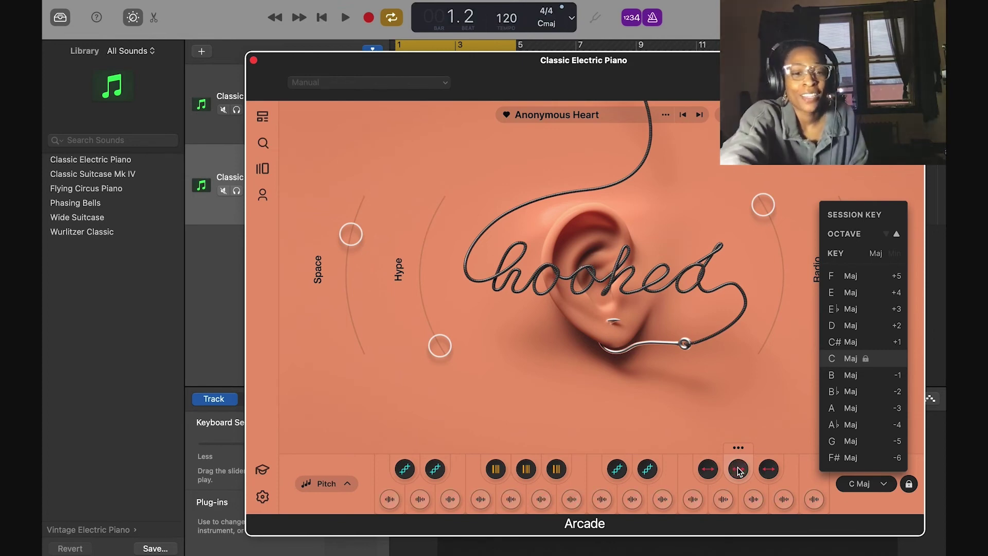
pyautogui.press('r')
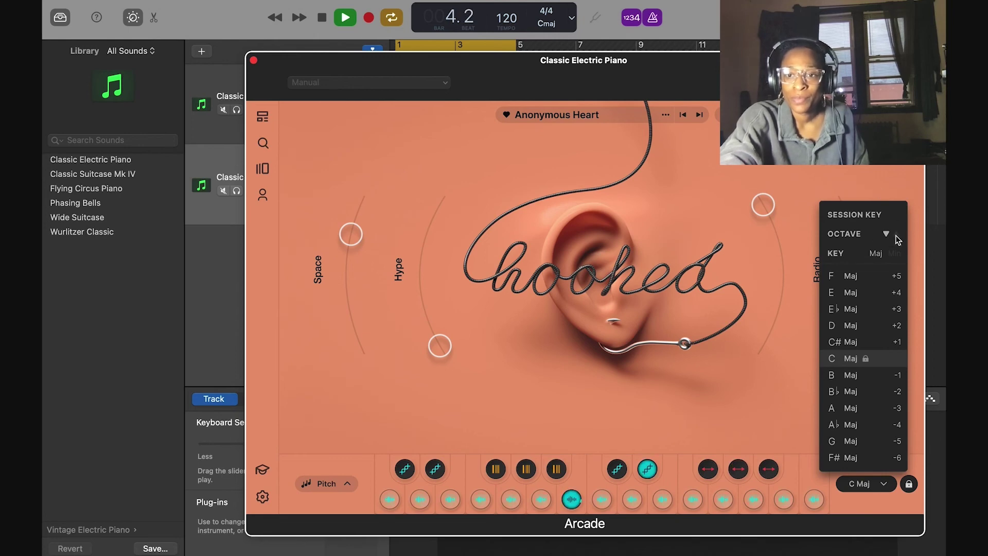
# Raise the Hooked kit's Radio, Space and Hype amounts, then close Arcade and stop playback
pyautogui.moveTo(772, 334); pyautogui.dragTo(779, 261)
pyautogui.moveTo(349, 236); pyautogui.dragTo(349, 189)
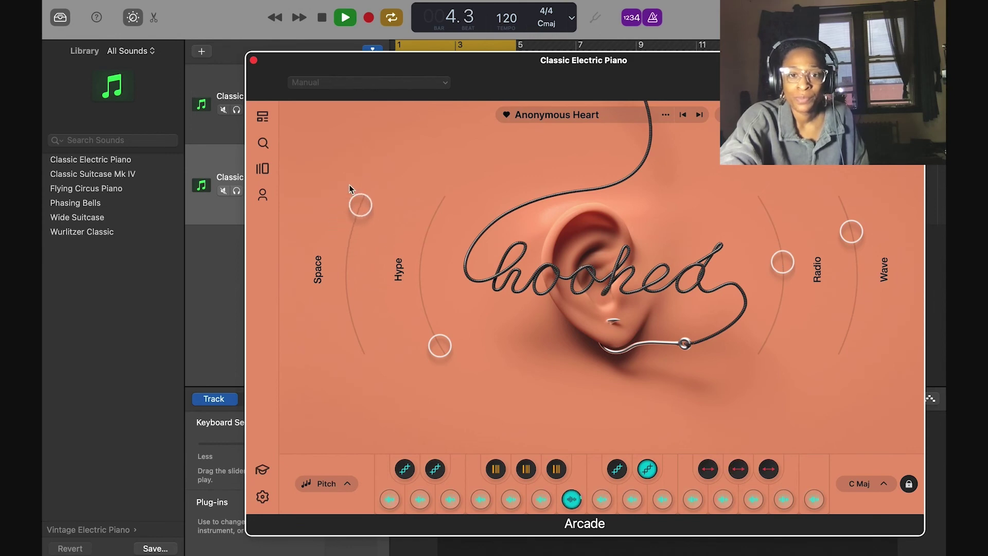
pyautogui.moveTo(441, 345); pyautogui.dragTo(427, 263)
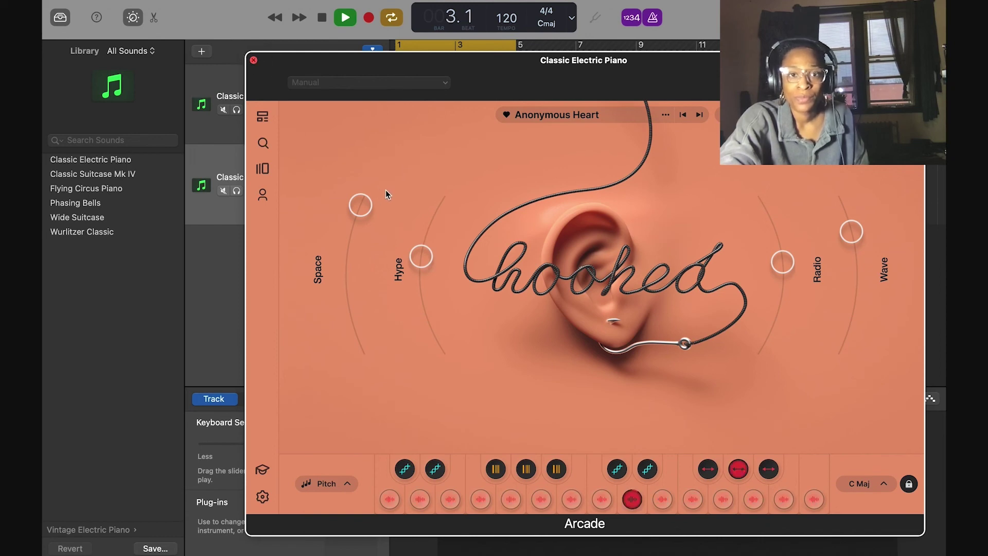
pyautogui.press('super+w')
pyautogui.press('space')
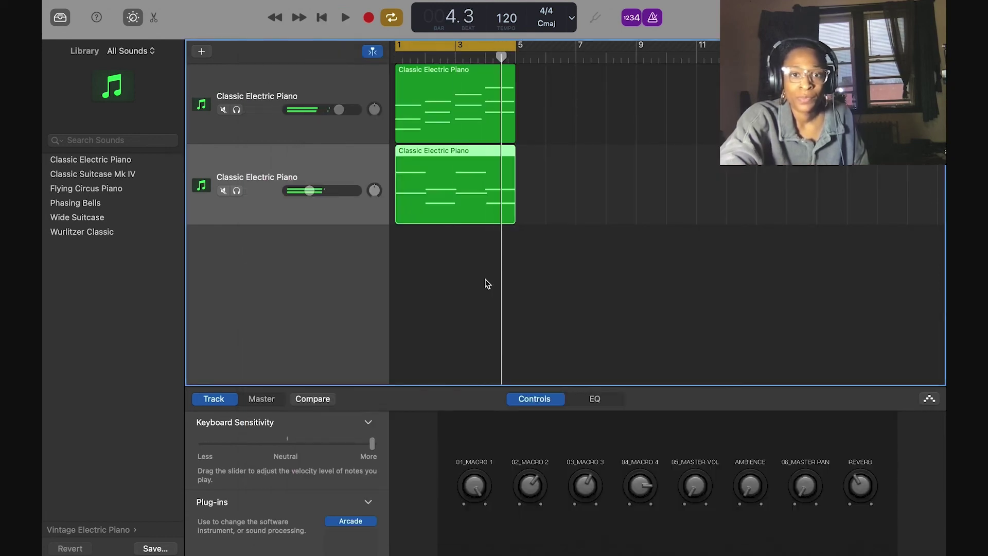
# Quantize all eight notes in the second piano region to 1/16 and play them back
pyautogui.press('e')
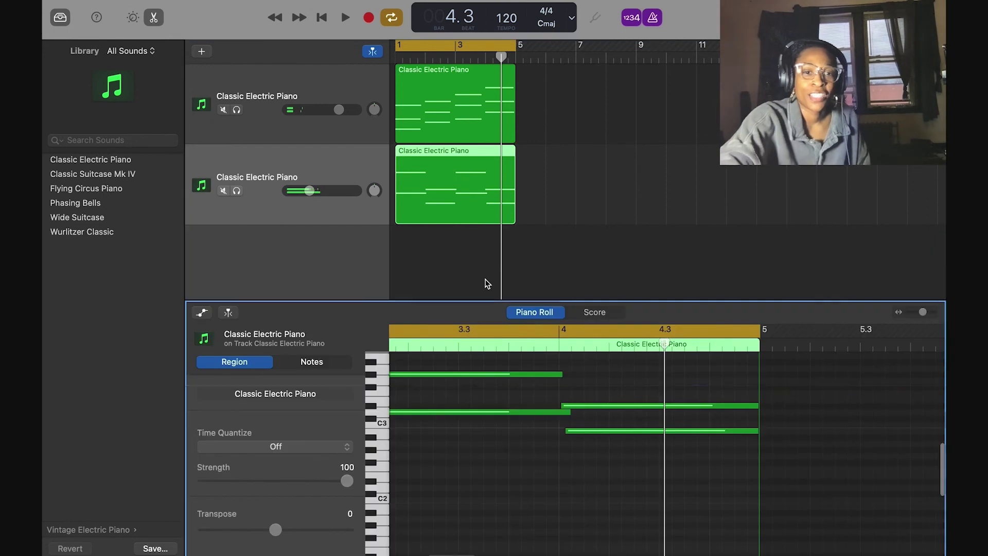
pyautogui.hscroll(-3, 605, 452)
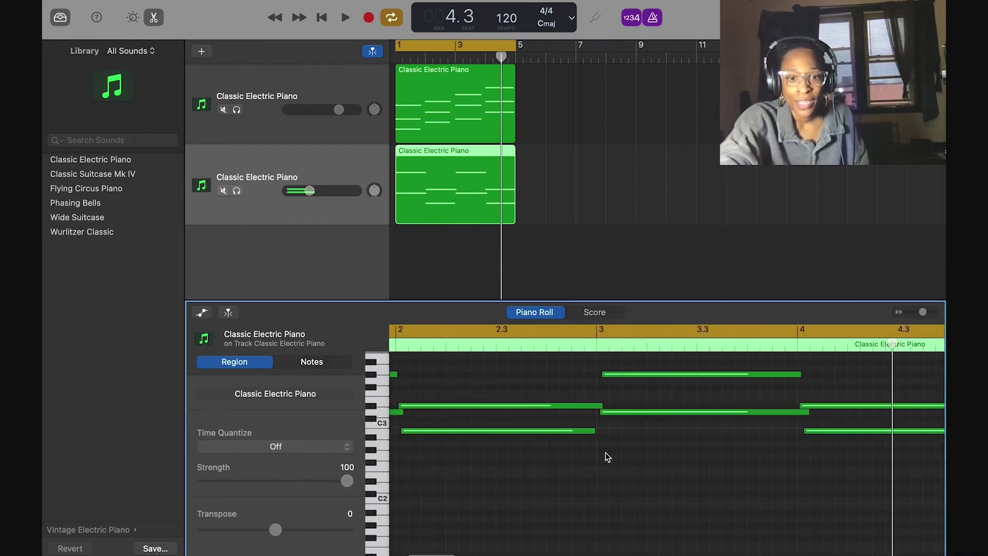
pyautogui.press('super+a')
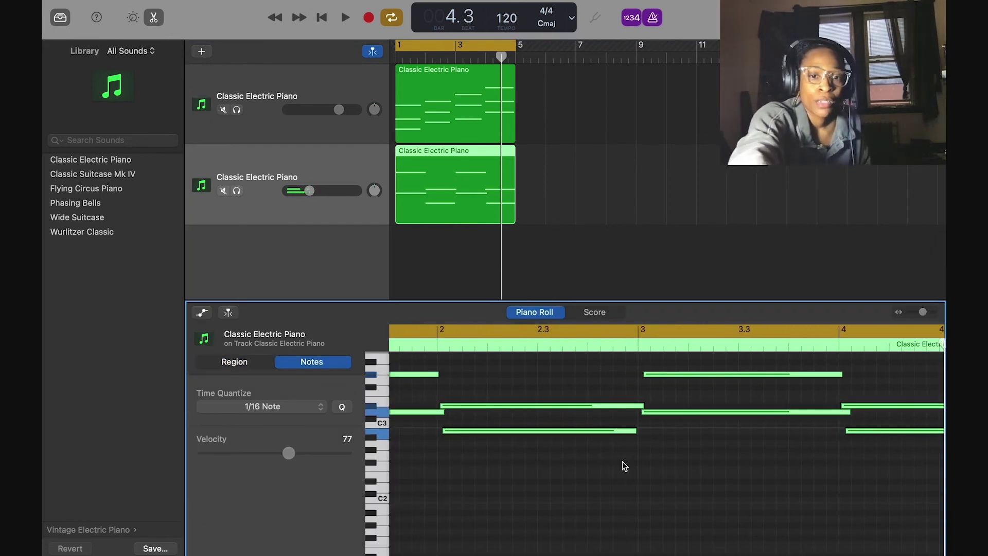
pyautogui.press('q')
pyautogui.press('space')
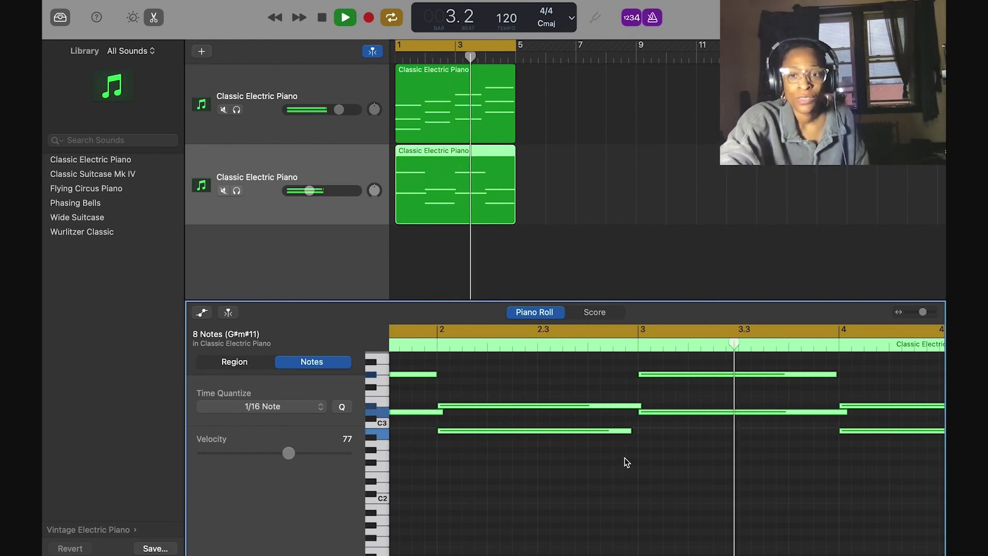
pyautogui.press('space')
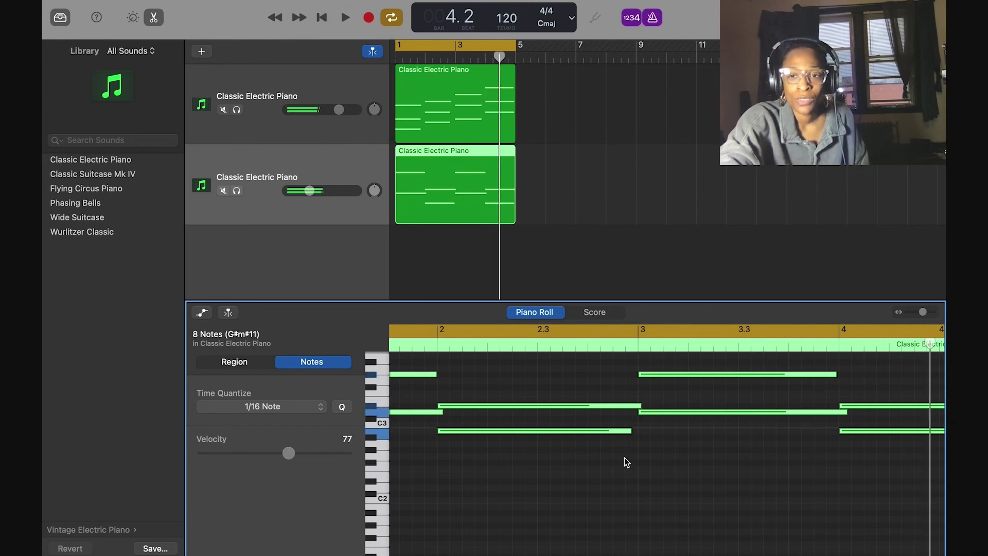
# Shorten the D3 note slightly and return to the track's Smart Controls
pyautogui.click(856, 416)
pyautogui.moveTo(846, 411); pyautogui.dragTo(838, 387)
pyautogui.click(833, 374)
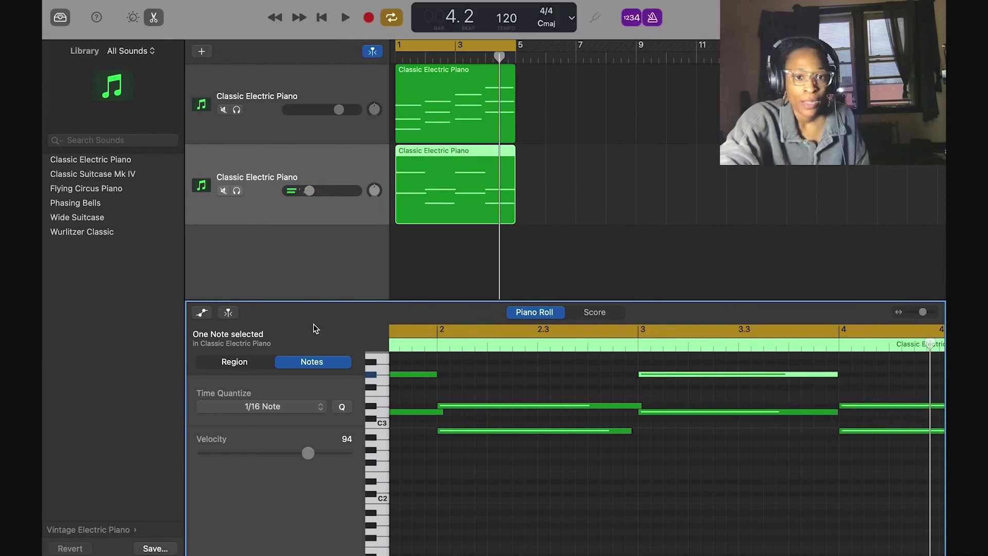
pyautogui.press('b')
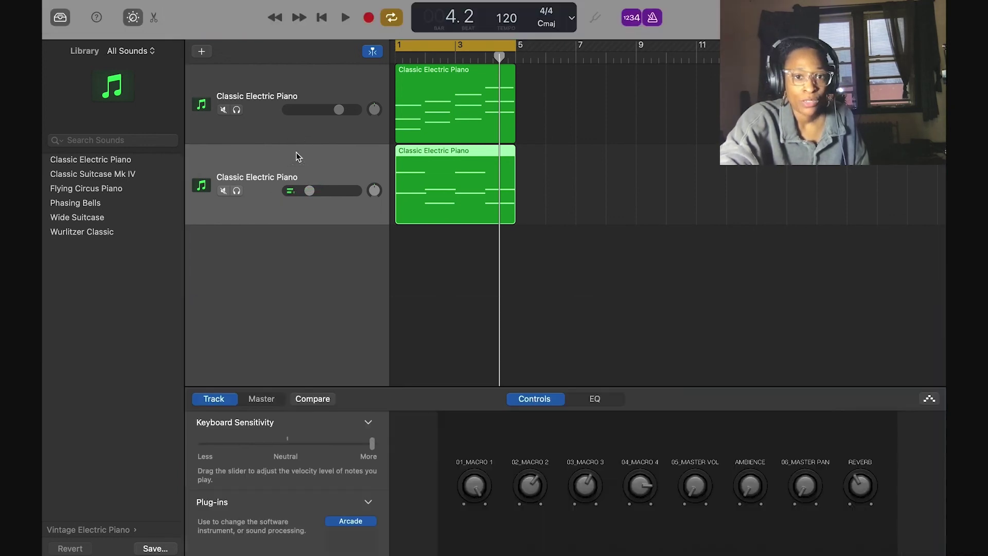
# Insert a Space Designer reverb after Arcade on the second piano track
pyautogui.click(363, 534)
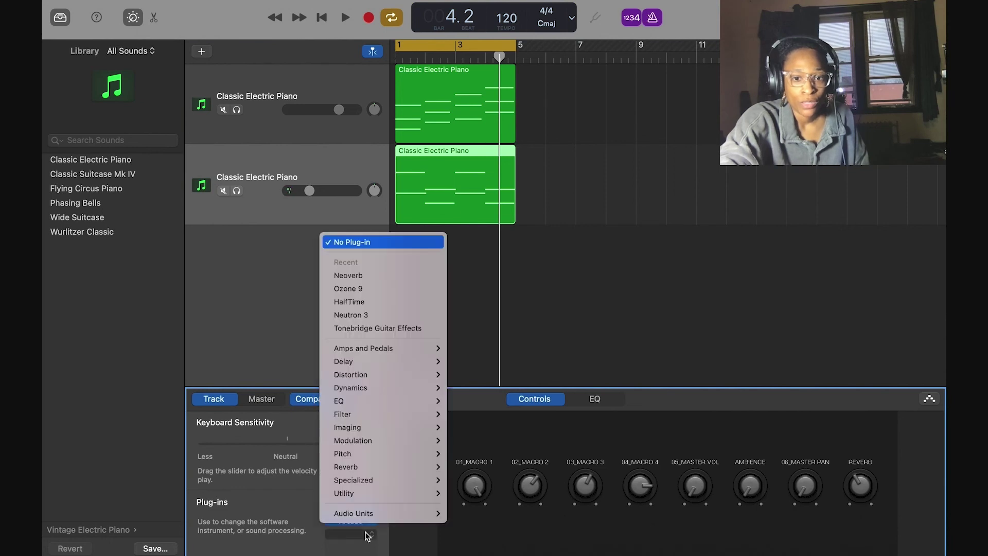
pyautogui.moveTo(386, 469)
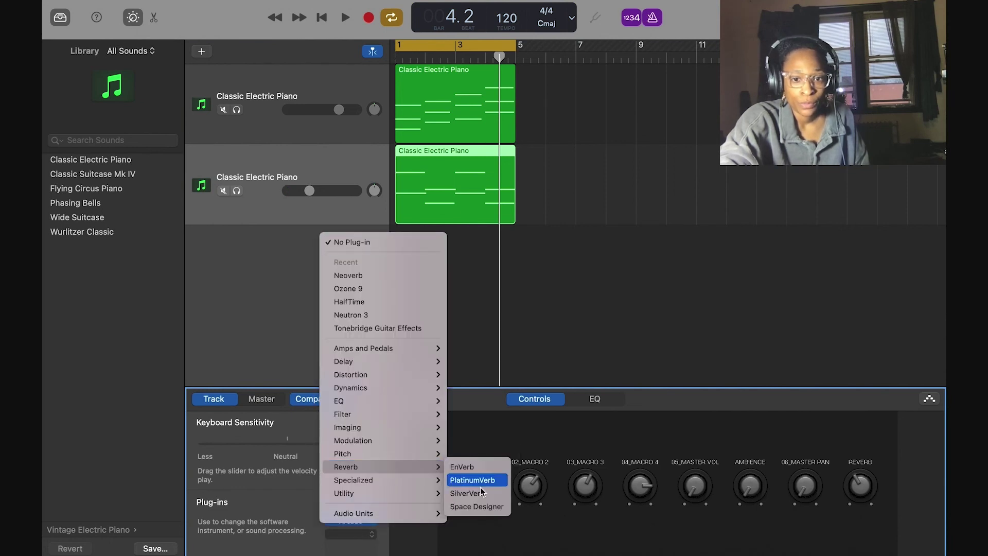
pyautogui.click(490, 507)
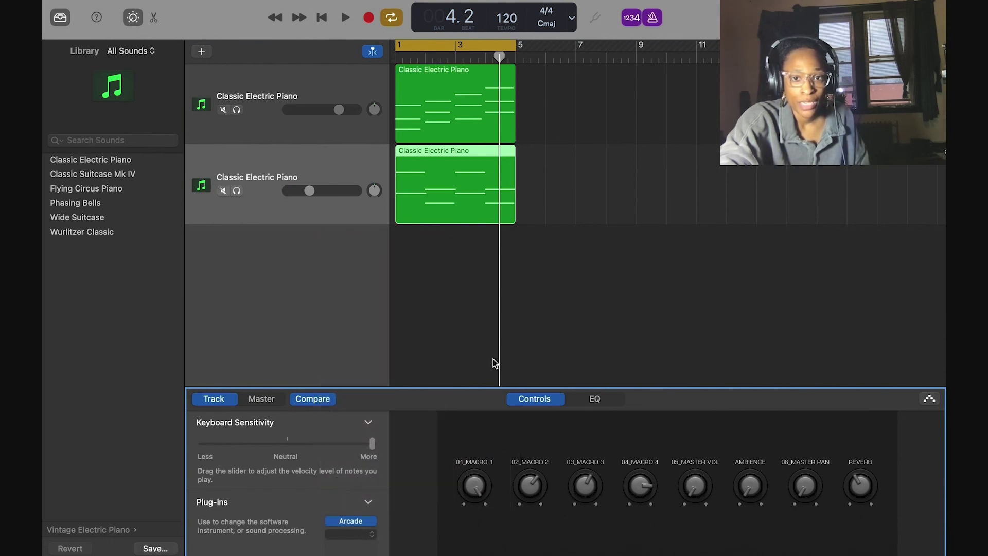
# Set Space Designer to 1.08 s length and -8.4 dB reverb output, trimming the track volume slightly
pyautogui.press('space')
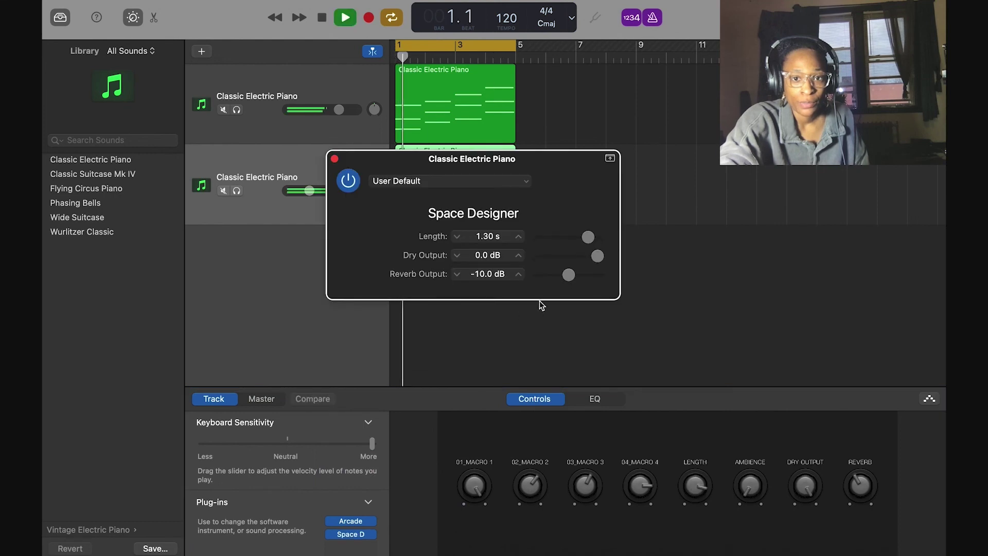
pyautogui.moveTo(597, 260)
pyautogui.mouseDown()
pyautogui.moveTo(566, 257)
pyautogui.moveTo(594, 256)
pyautogui.mouseUp()
pyautogui.moveTo(569, 274)
pyautogui.mouseDown()
pyautogui.moveTo(594, 280)
pyautogui.moveTo(573, 275)
pyautogui.mouseUp()
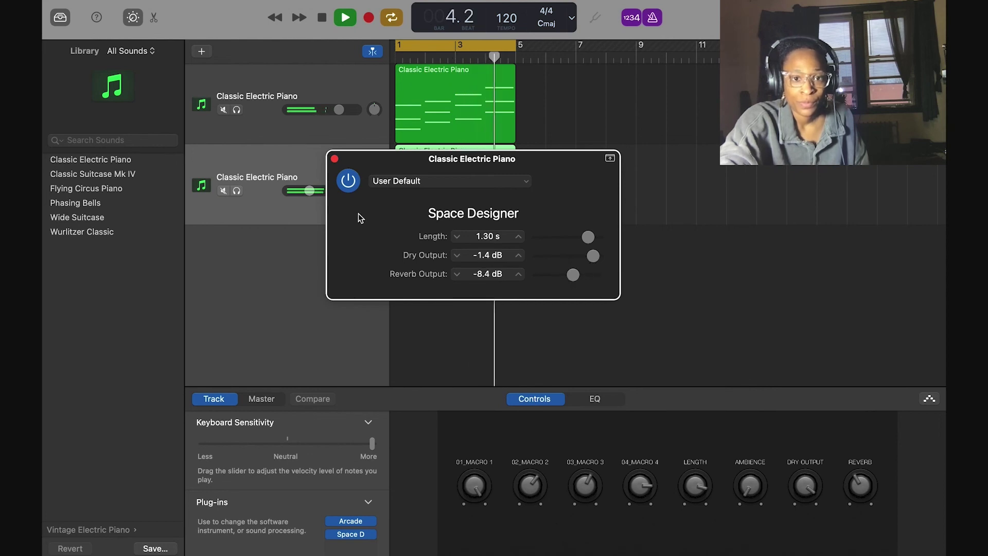
pyautogui.moveTo(310, 195)
pyautogui.mouseDown()
pyautogui.moveTo(285, 194)
pyautogui.moveTo(294, 194)
pyautogui.mouseUp()
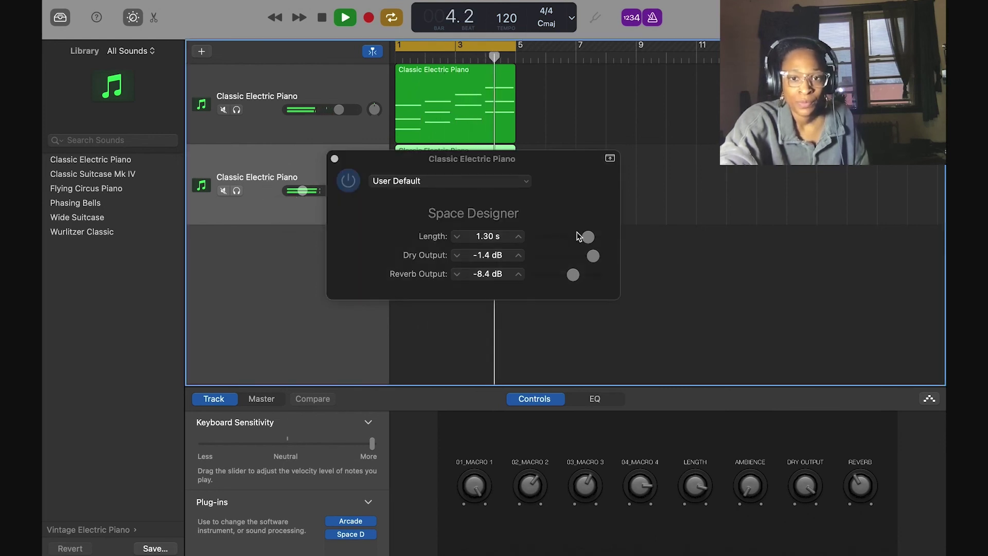
pyautogui.moveTo(586, 238); pyautogui.dragTo(607, 261)
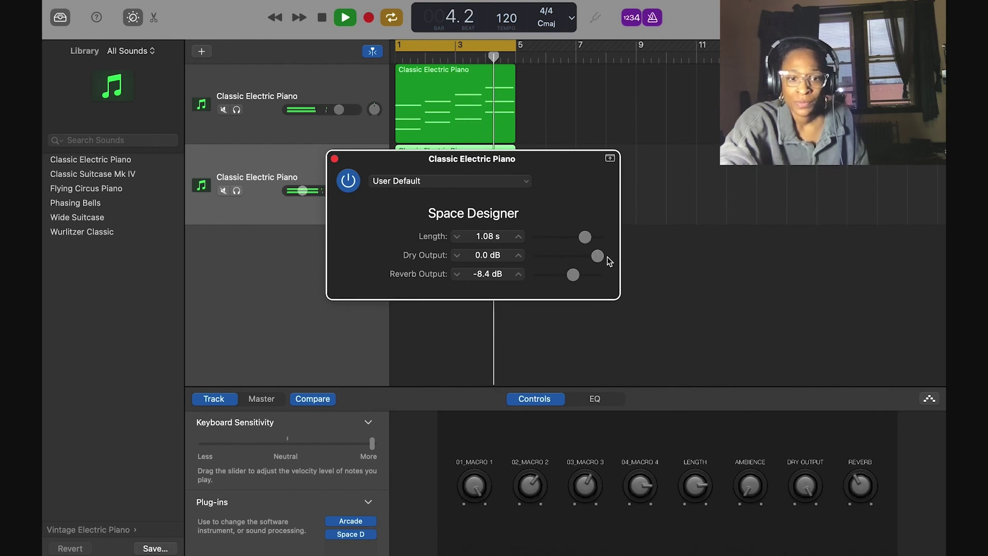
pyautogui.press('space')
pyautogui.press('super+w')
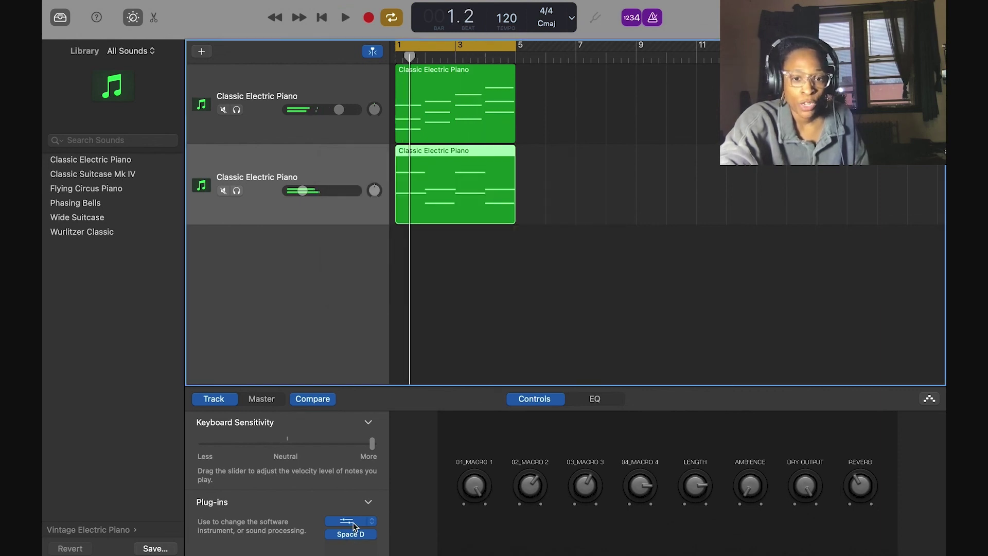
# Set the Arcade kit's playback speed to half (/2), audition it, and close the window
pyautogui.click(353, 520)
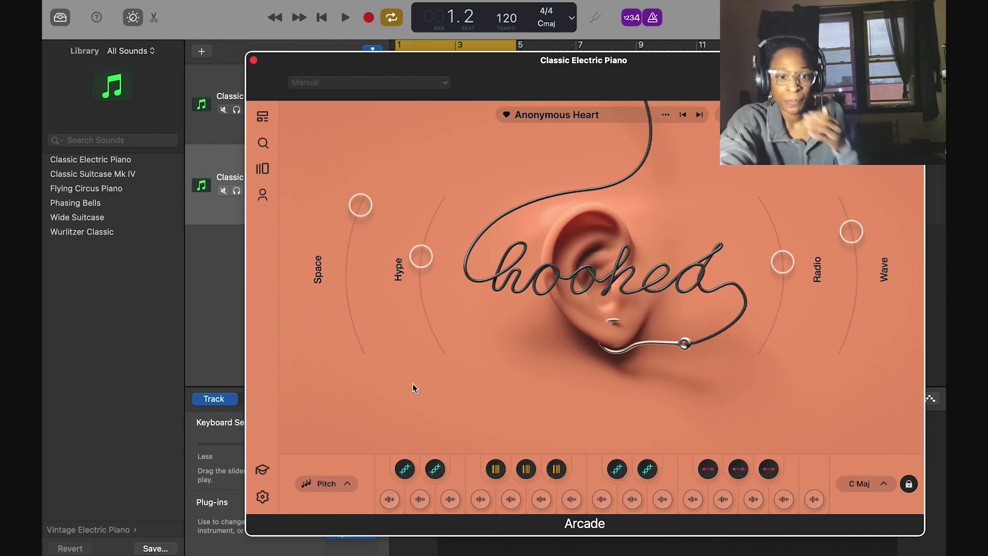
pyautogui.click(631, 499)
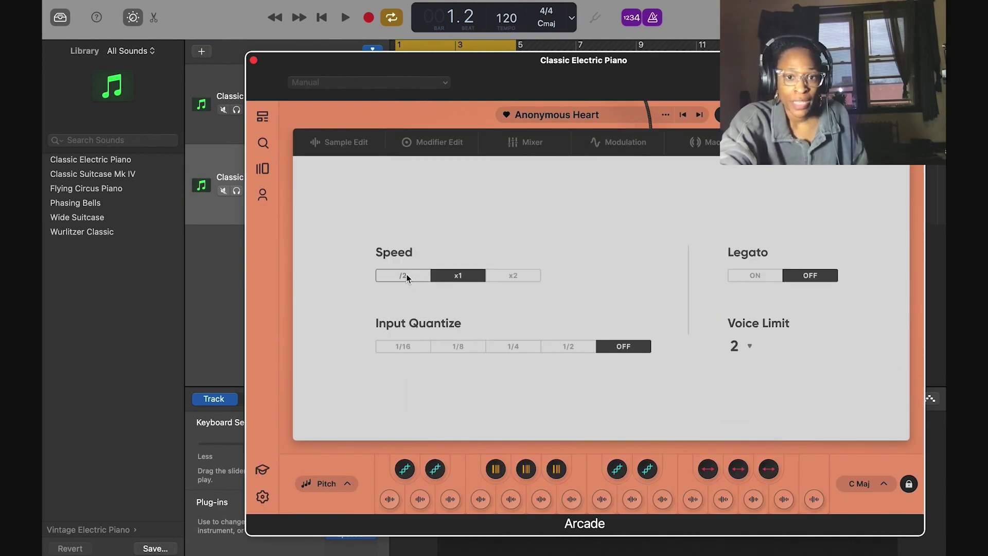
pyautogui.click(403, 276)
pyautogui.press('space')
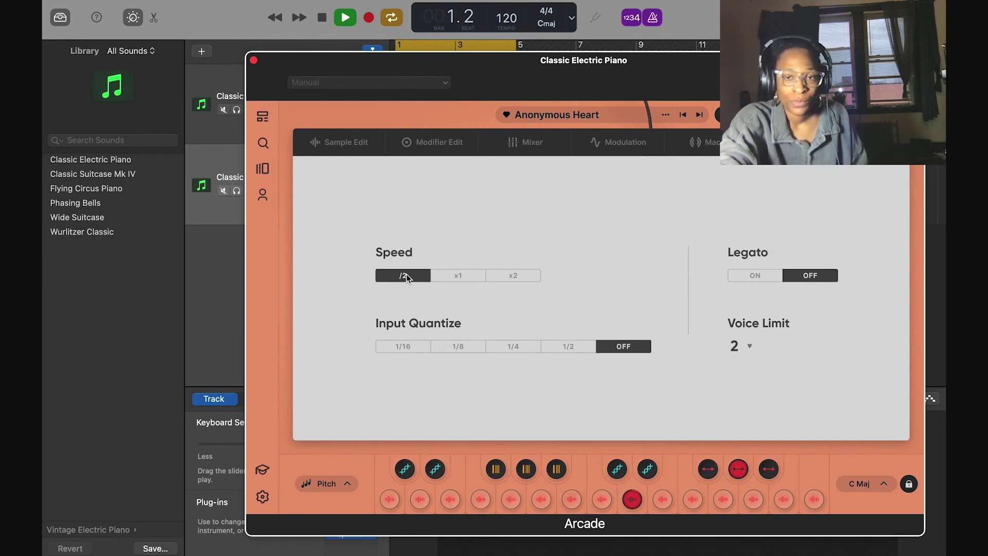
pyautogui.click(253, 60)
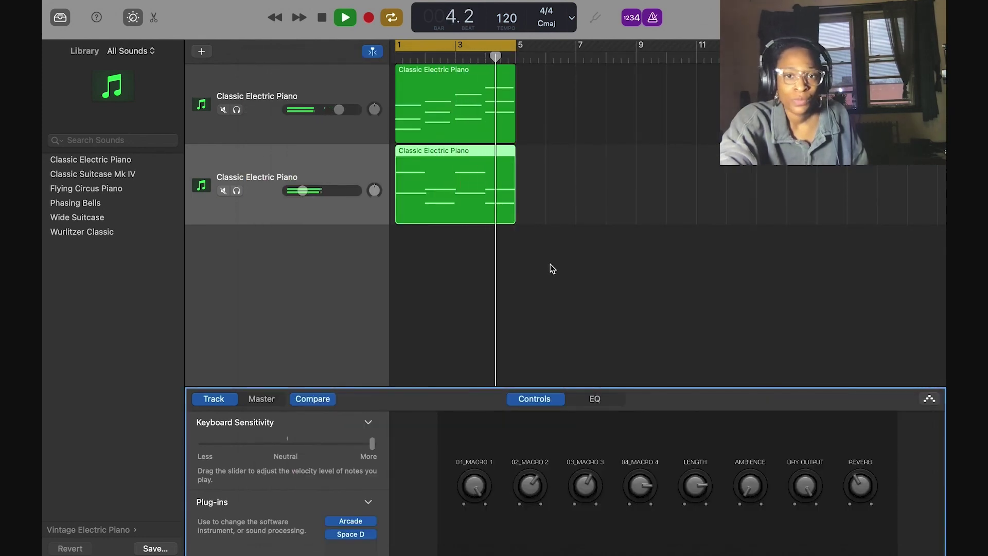
# Stop playback, return the playhead to the start, and select the first Kontakt piano track
pyautogui.press('space')
pyautogui.press('Return')
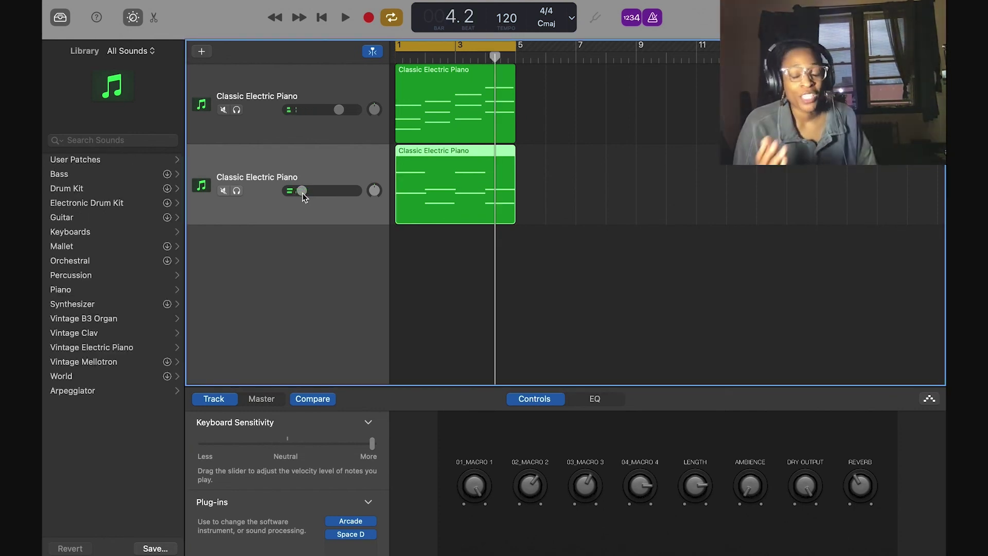
pyautogui.click(273, 82)
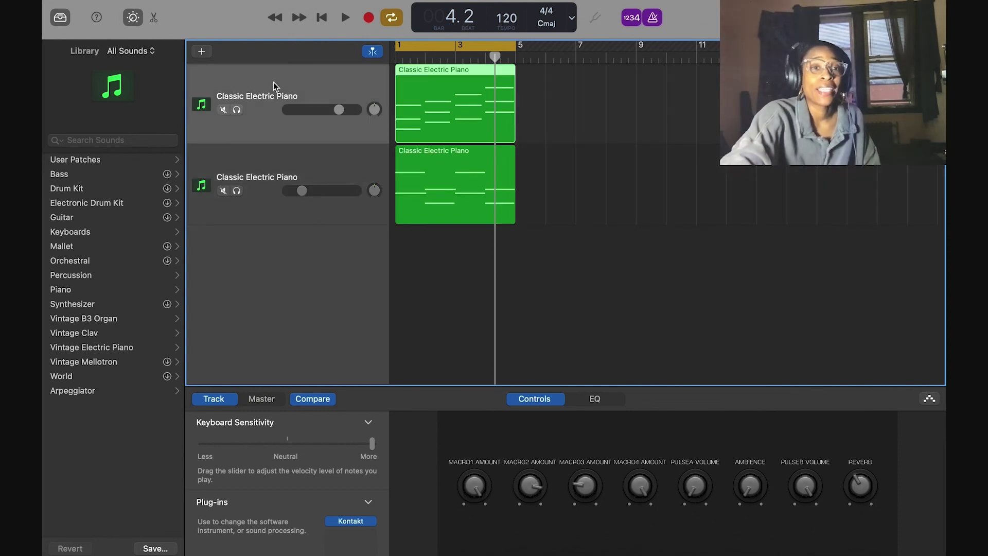